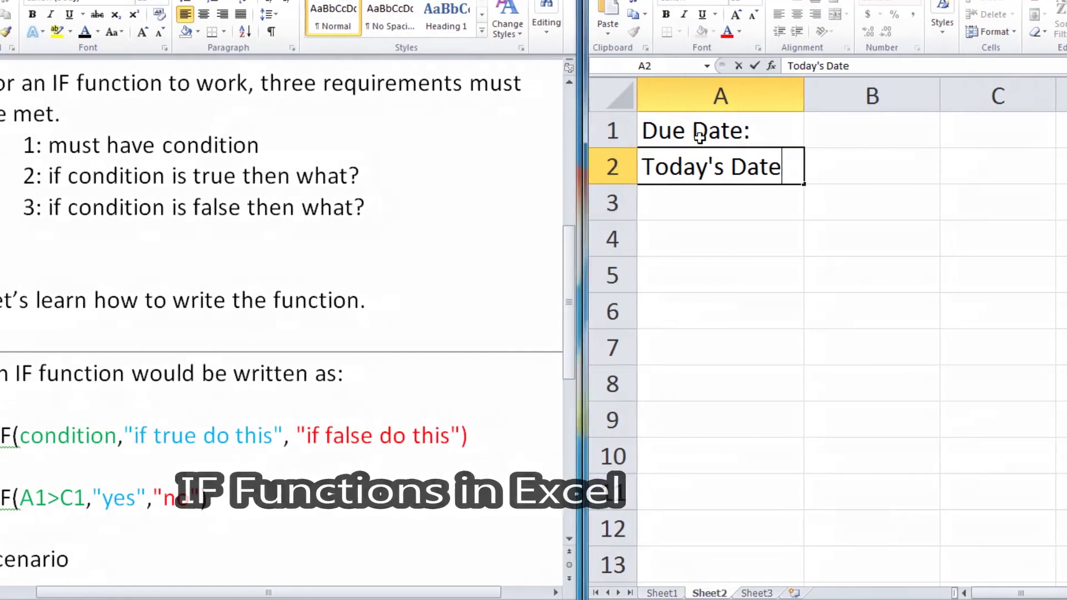
text(:)
Step: Enter the Due Date: label with 10/14/2012, =TODAY() below it, and 'Warning: A payment is due today'
click(699, 137)
key(Right)
text(10/14/2012)
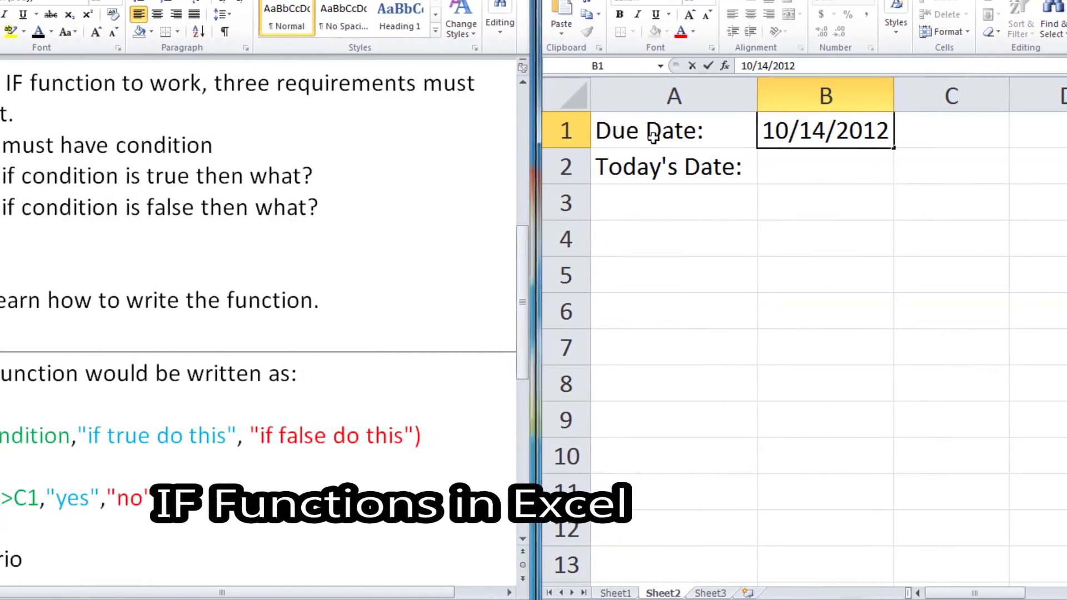
key(Return)
text(=Today())
key(Return)
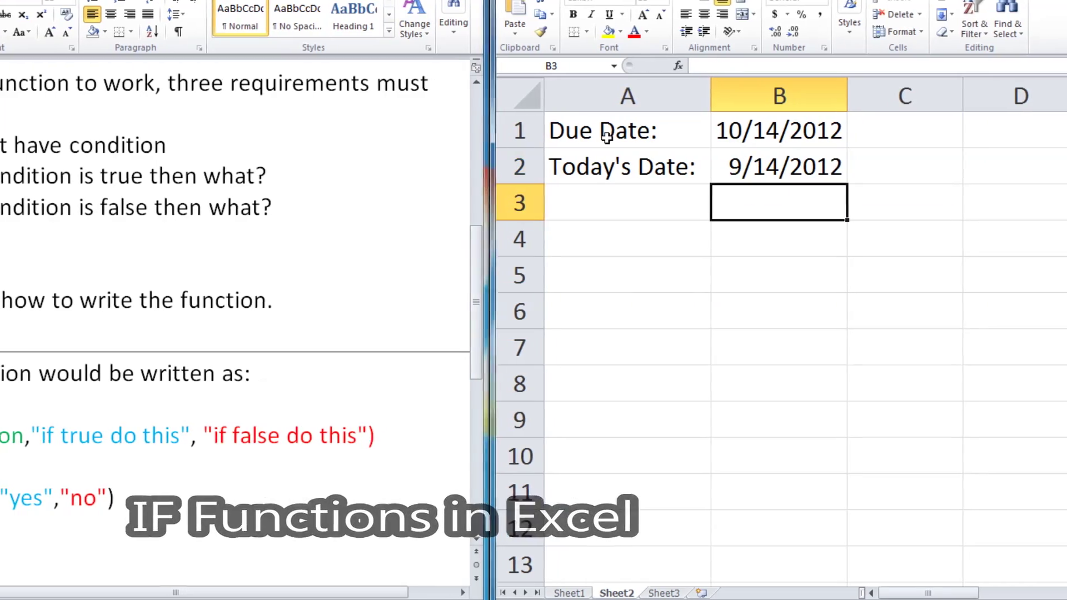
text(Warning: A payment is due today)
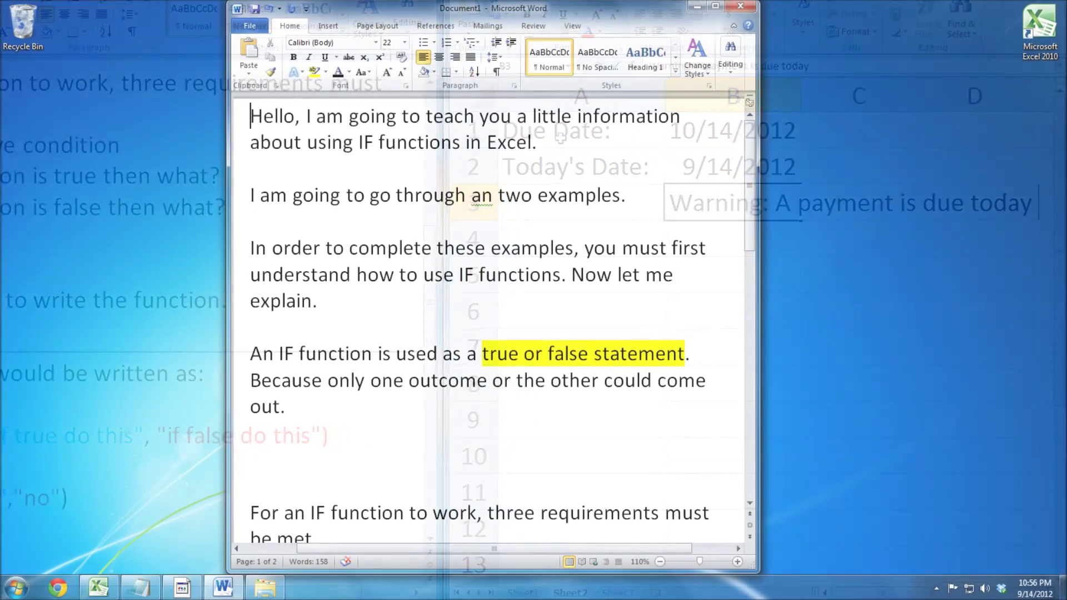
Step: Delete the stray word 'an' and its extra space from the intro line
drag(250, 117, 293, 121)
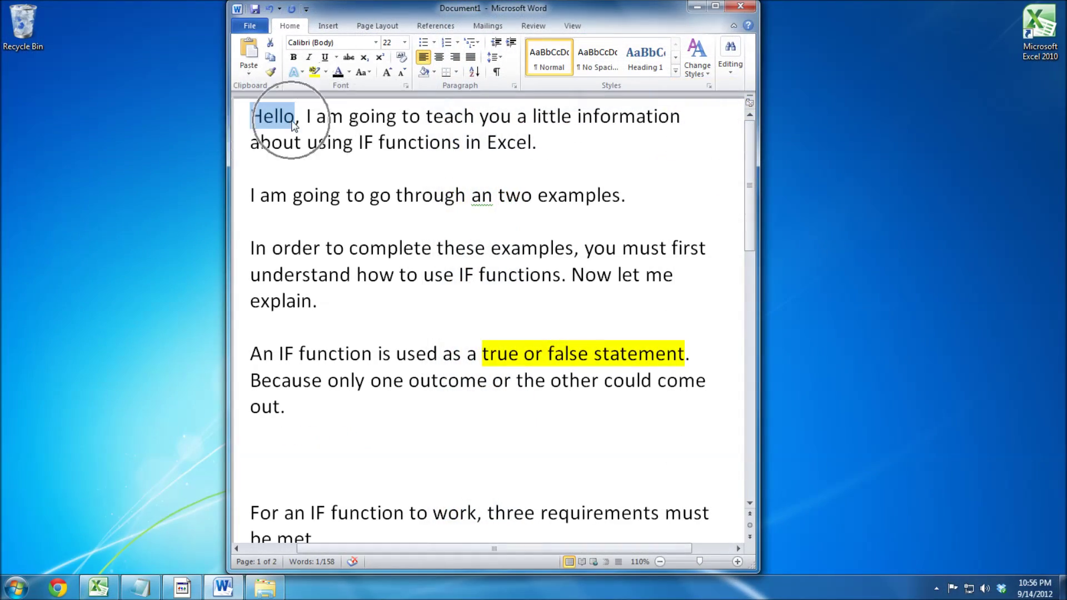
click(306, 118)
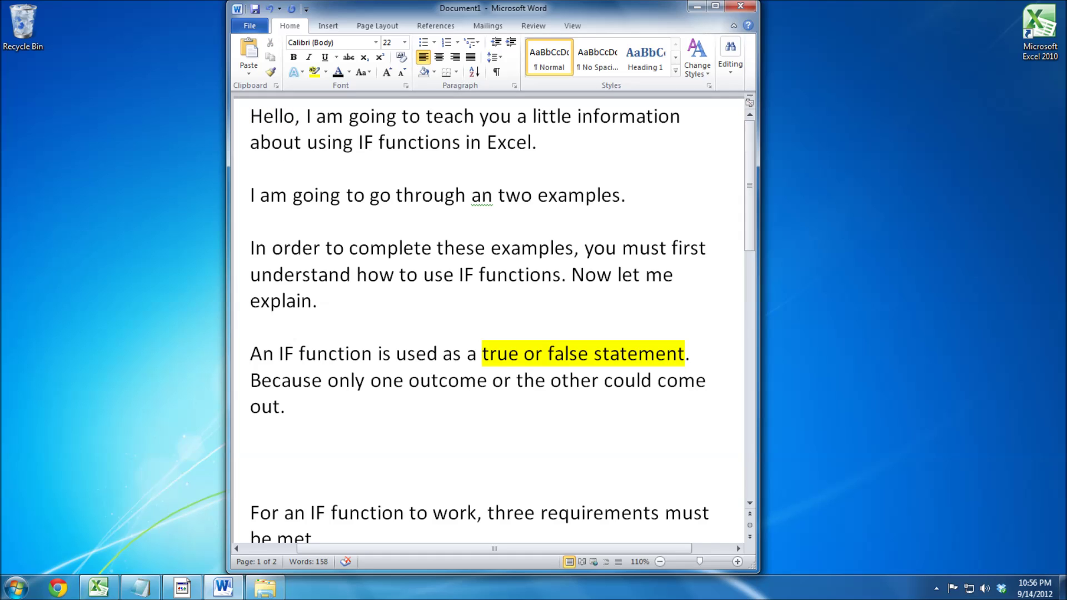
click(528, 142)
click(482, 195)
key(BackSpace)
key(Delete)
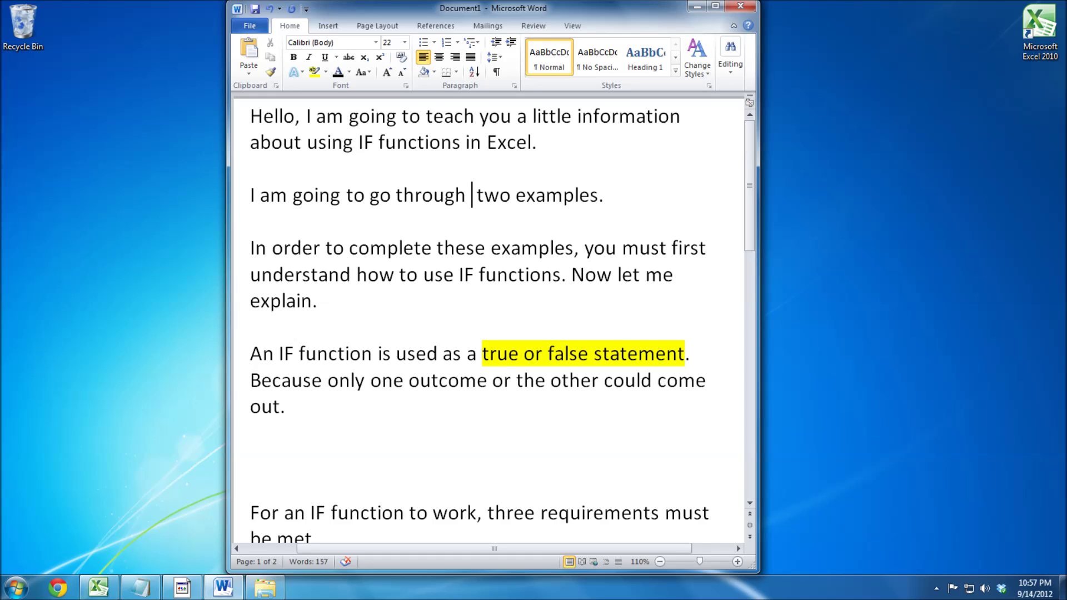
key(BackSpace)
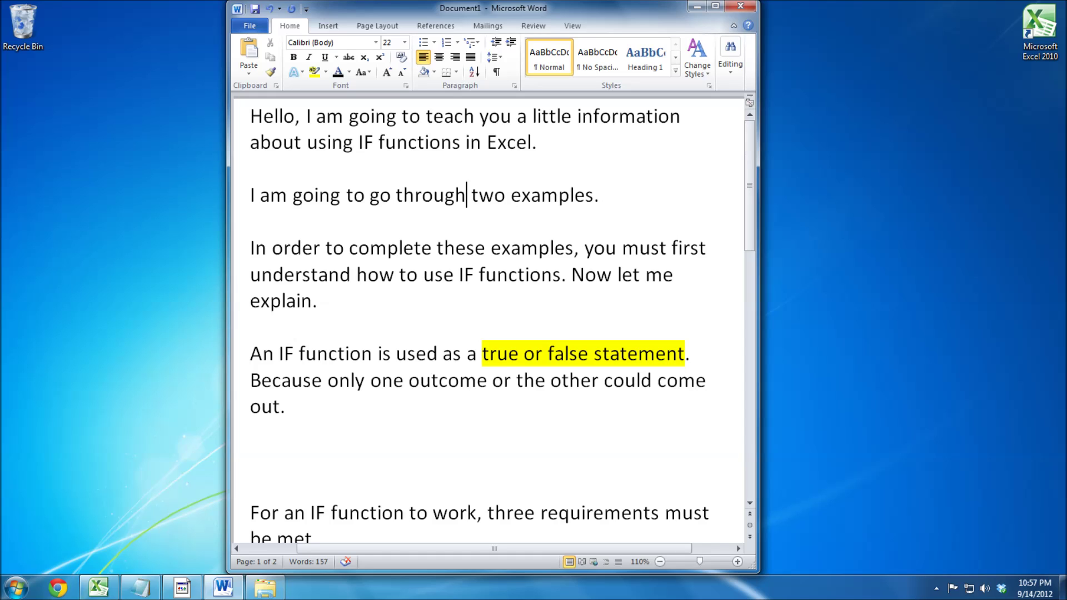
Step: Highlight the sentence defining an IF function as a true or false statement
click(263, 353)
drag(251, 354, 379, 353)
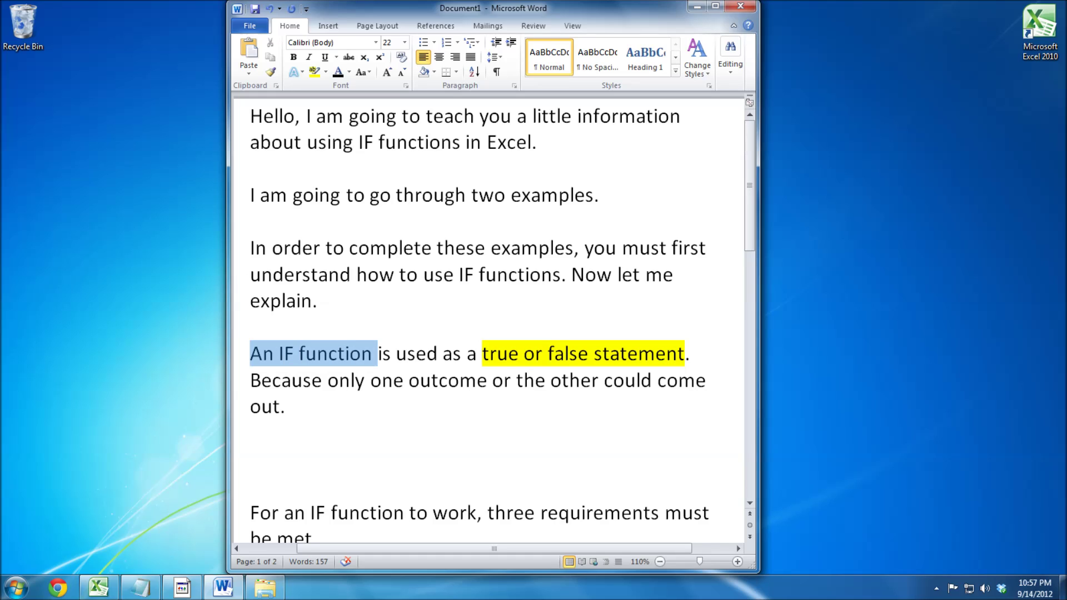
drag(378, 354, 702, 354)
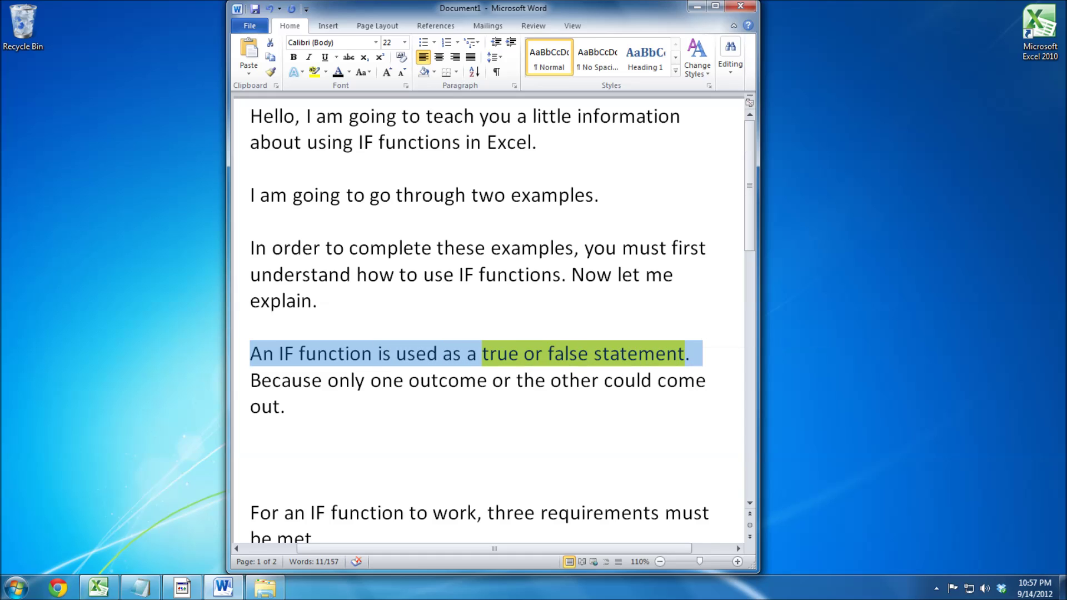
click(250, 380)
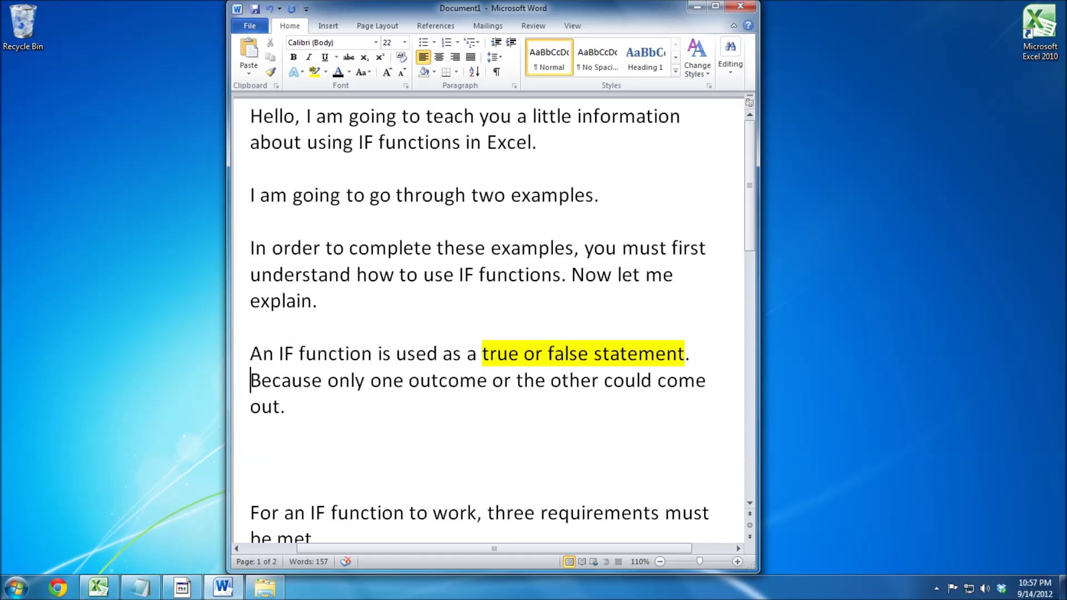
scroll(489, 320, down, 2)
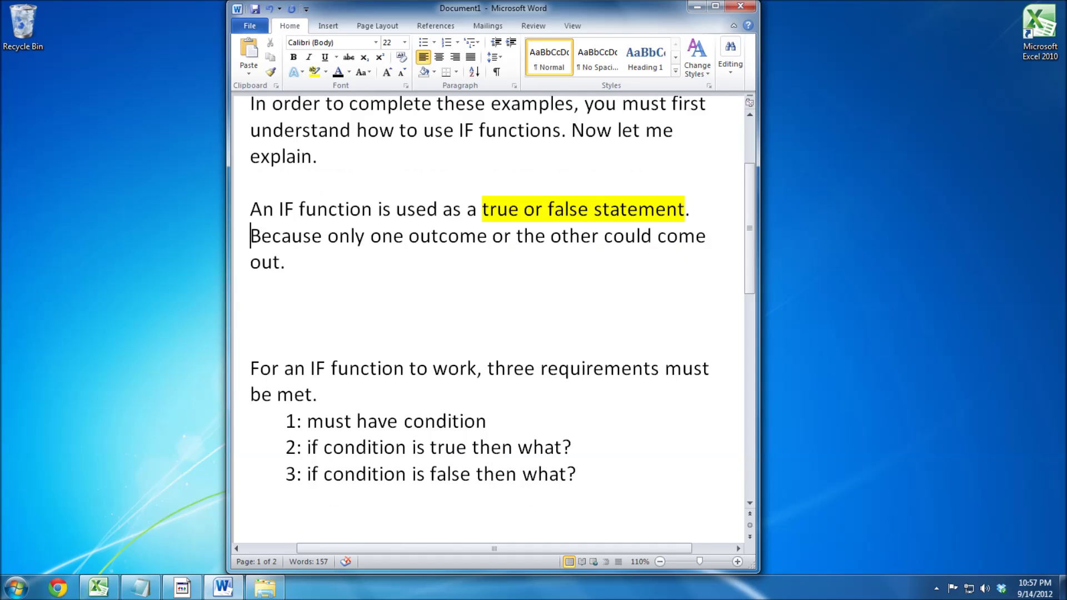
drag(250, 369, 476, 368)
double_click(505, 369)
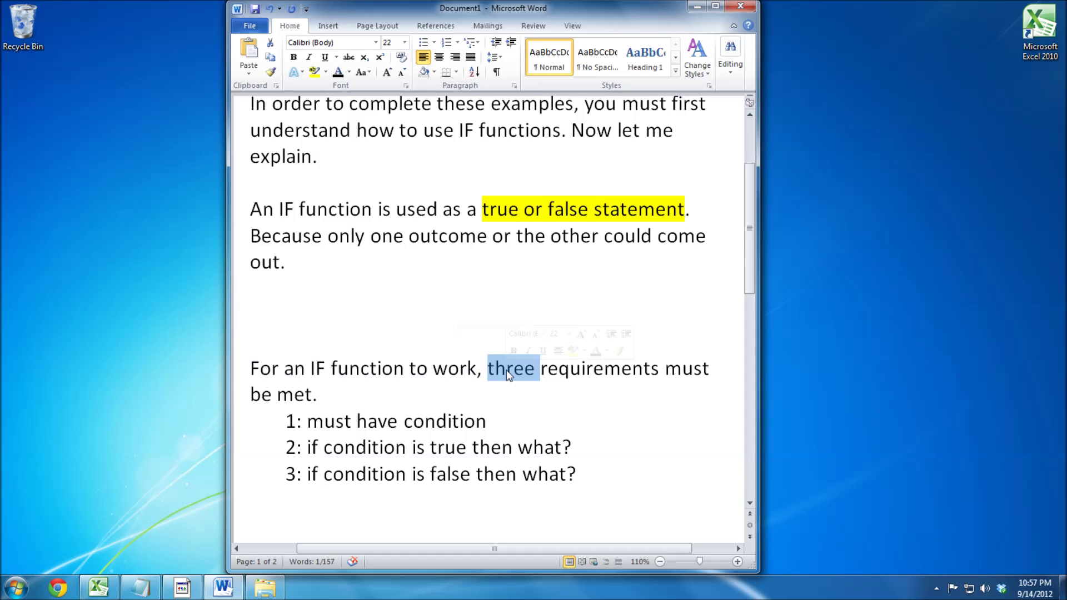
click(324, 394)
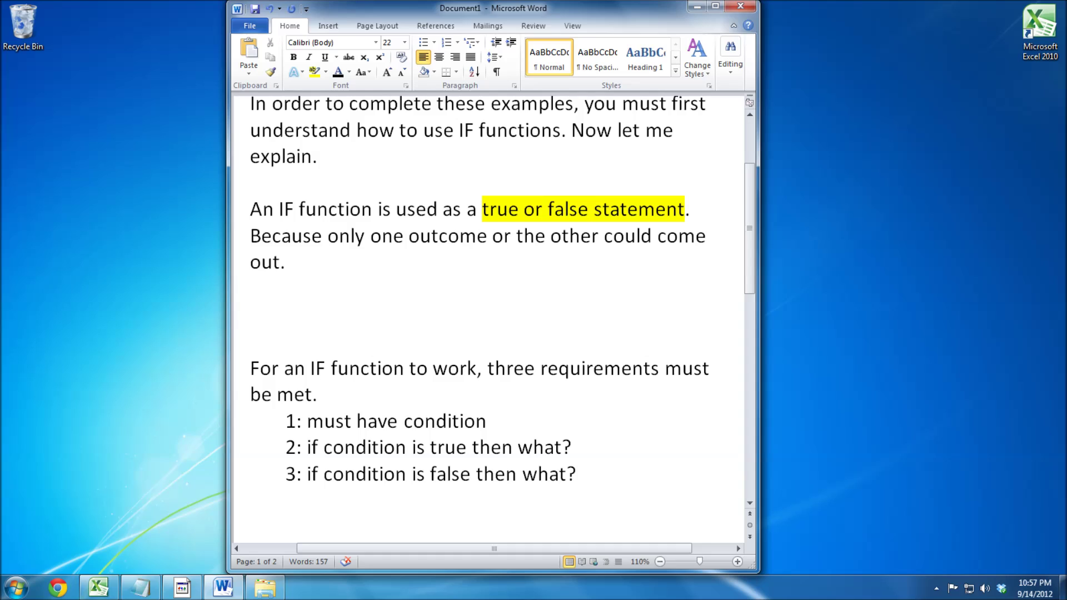
click(285, 420)
key(shift+Right)
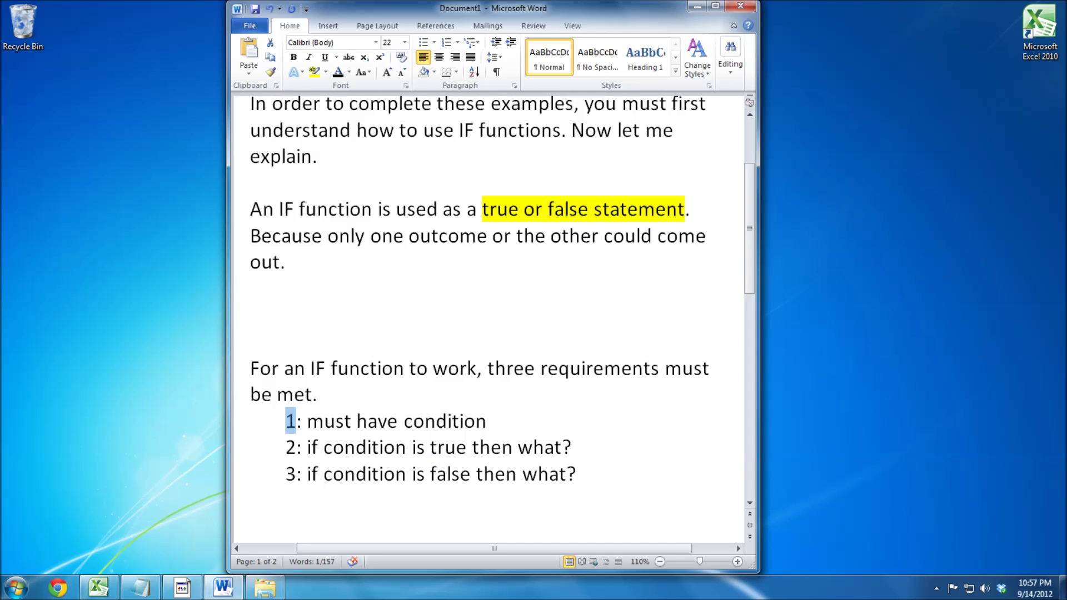
key(Left)
key(Down)
key(shift+Right)
key(Left)
key(Down)
key(shift+Right)
key(End)
drag(752, 255, 753, 286)
drag(251, 453, 572, 453)
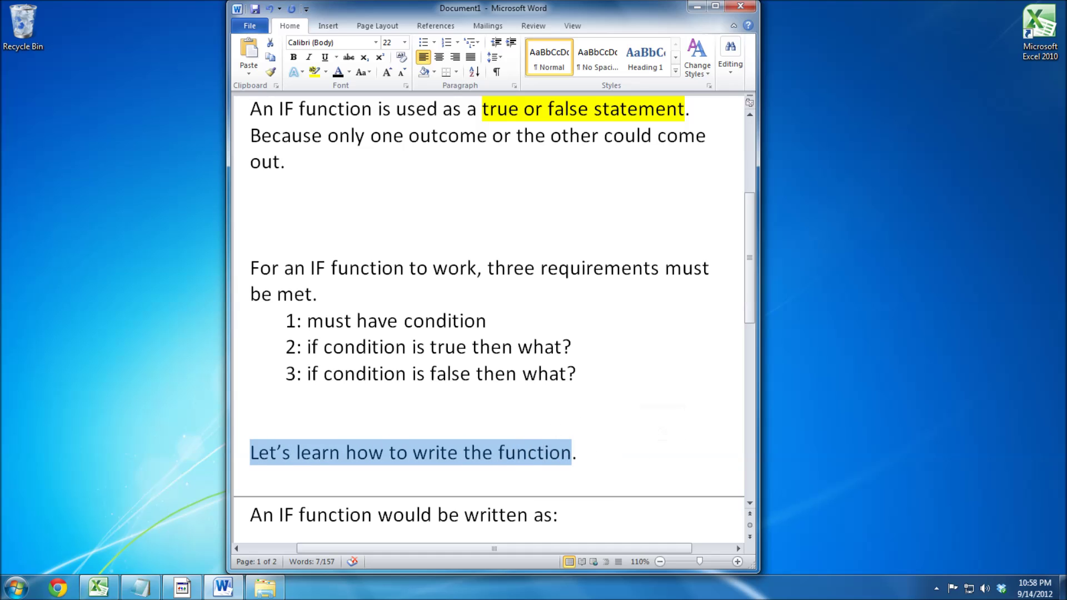
drag(752, 271, 751, 297)
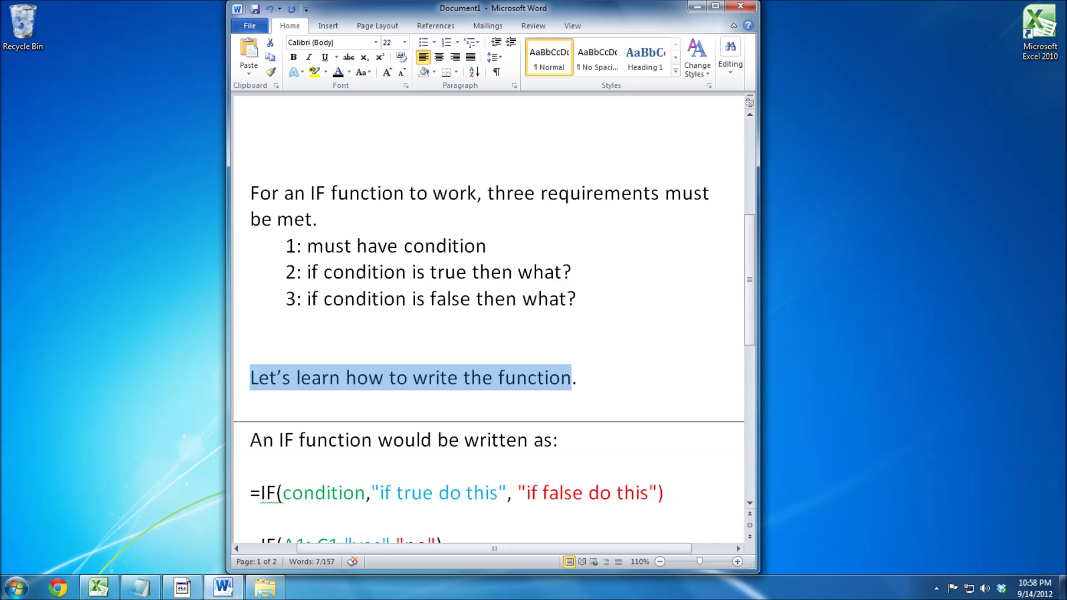
drag(250, 439, 554, 439)
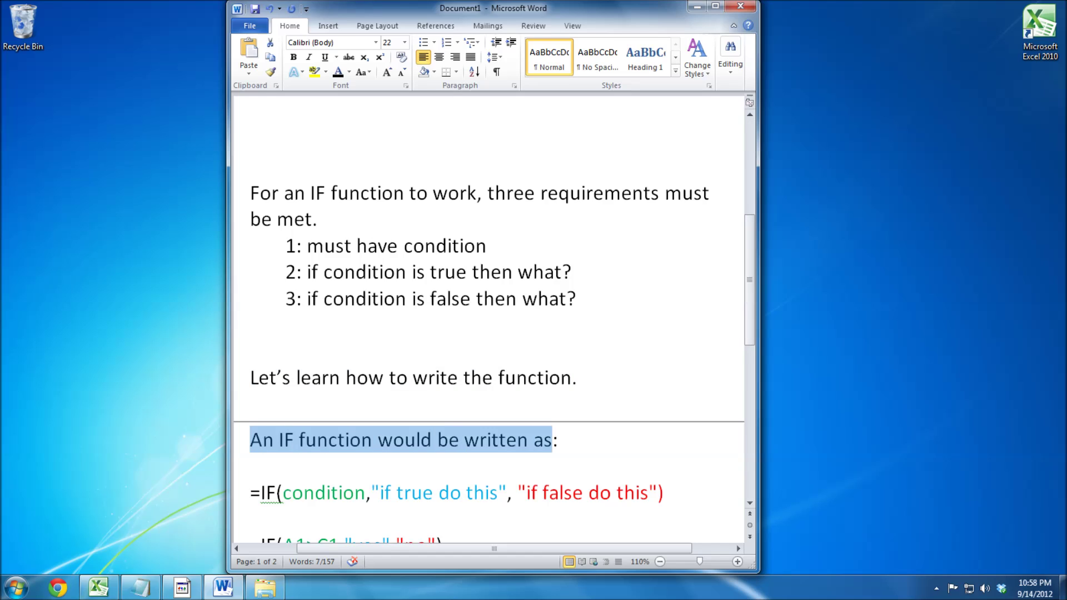
scroll(553, 440, down, 1)
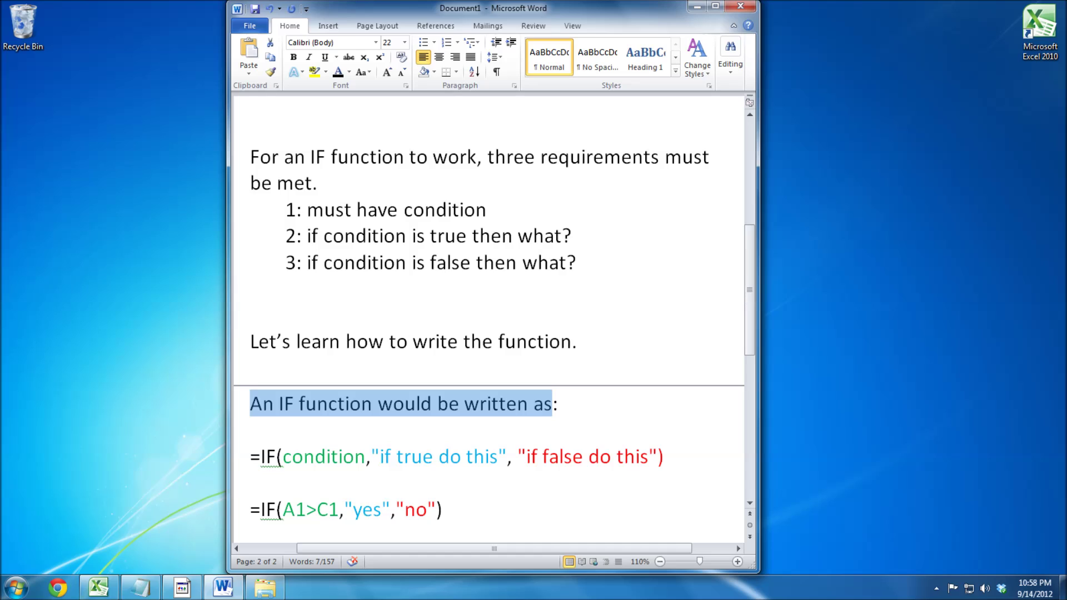
drag(283, 456, 366, 456)
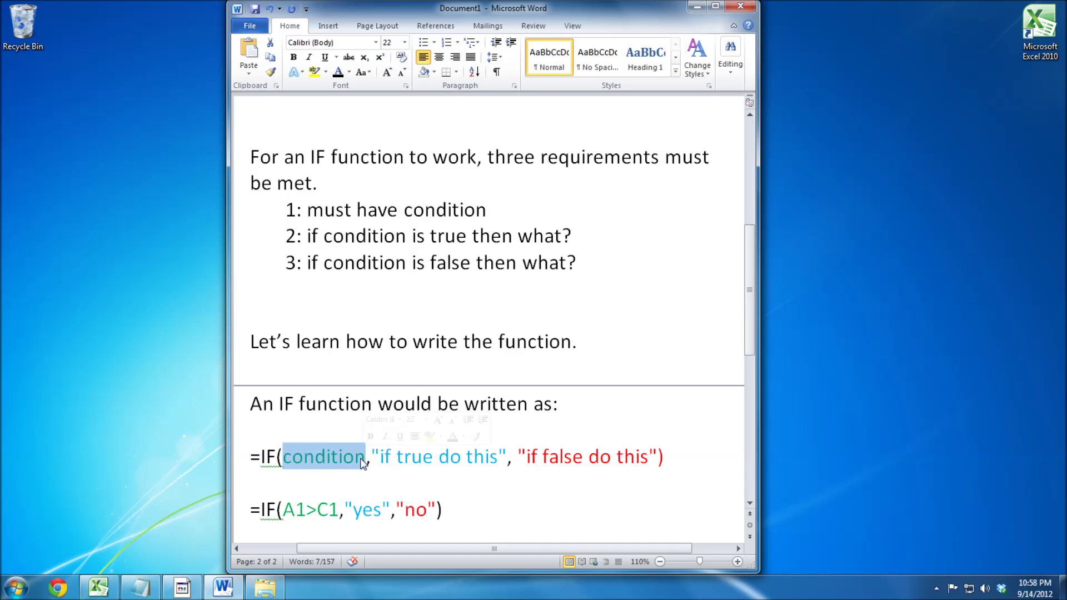
drag(283, 509, 339, 509)
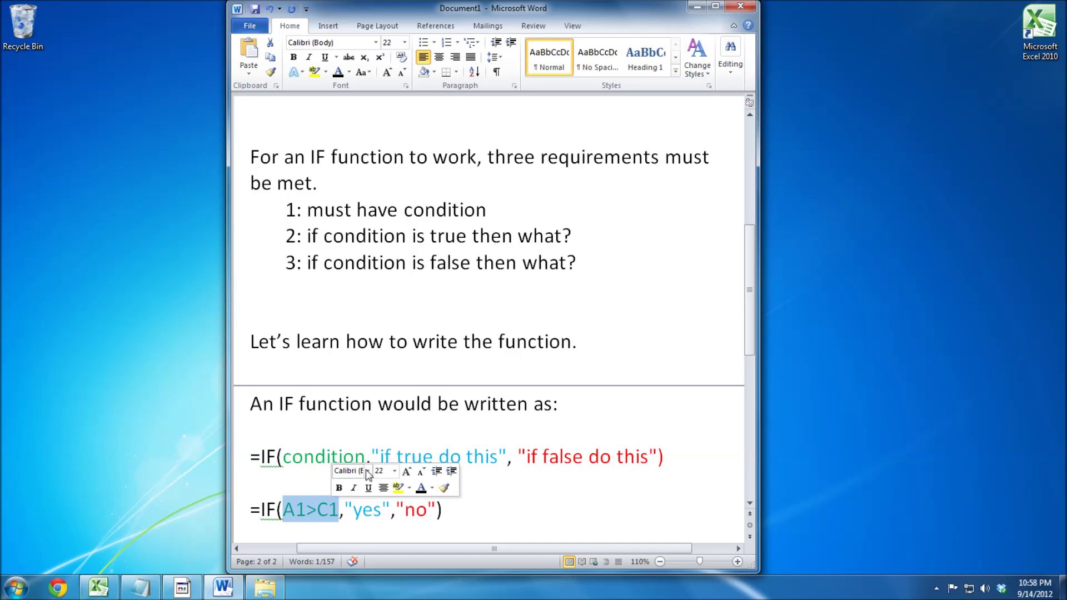
drag(381, 456, 498, 457)
drag(354, 510, 382, 510)
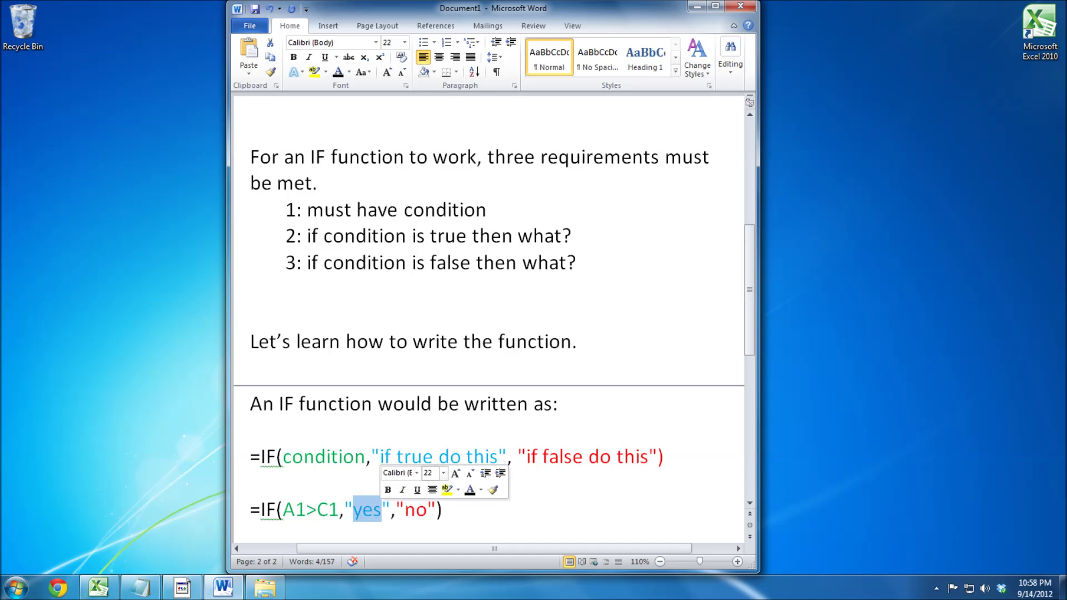
drag(526, 456, 664, 456)
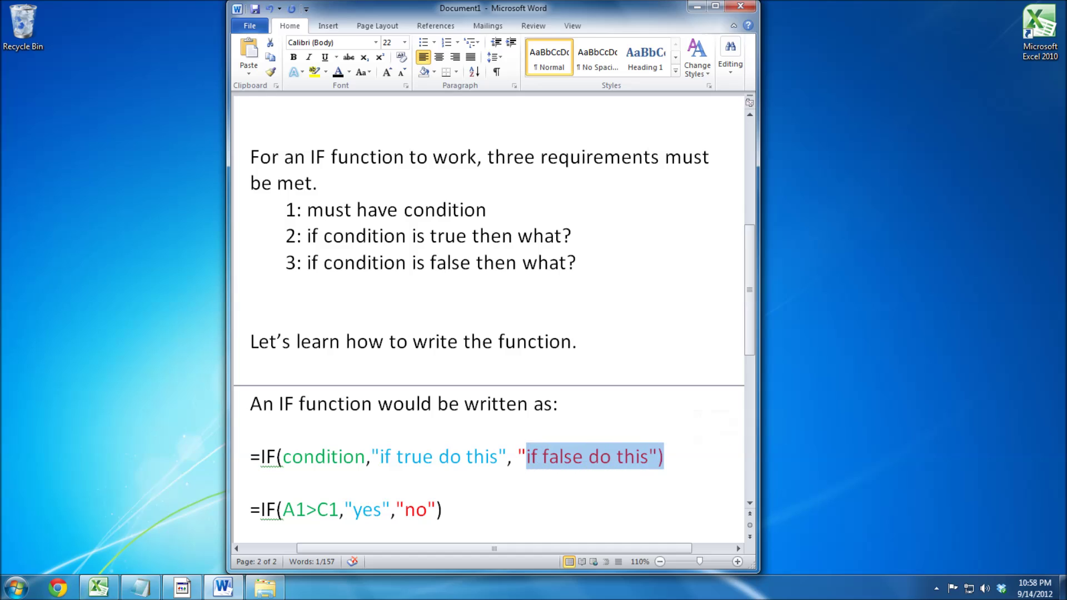
drag(382, 510, 444, 509)
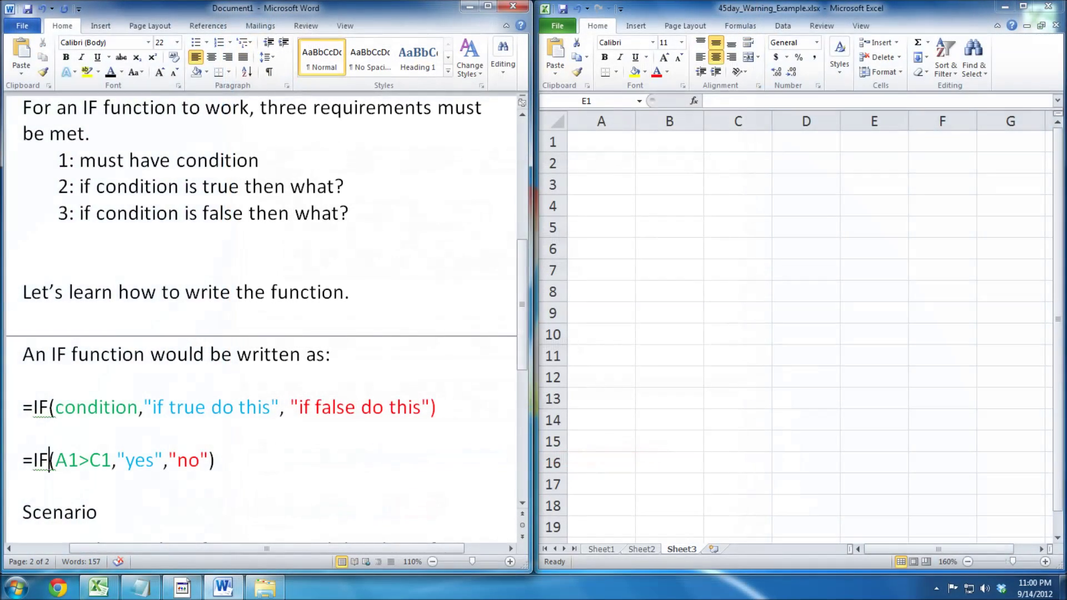
Step: Highlight the example formula's arguments in Word, then select cell A1 in Excel
drag(49, 460, 216, 460)
click(215, 460)
shift+click(608, 143)
ctrl+scroll(652, 216, up, 2)
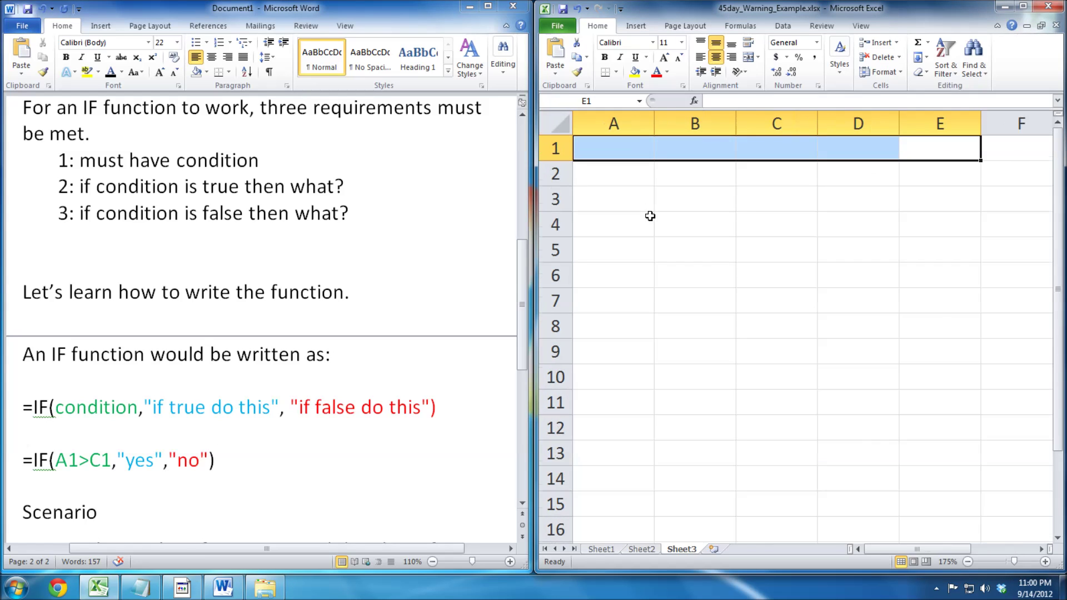
click(630, 151)
click(696, 152)
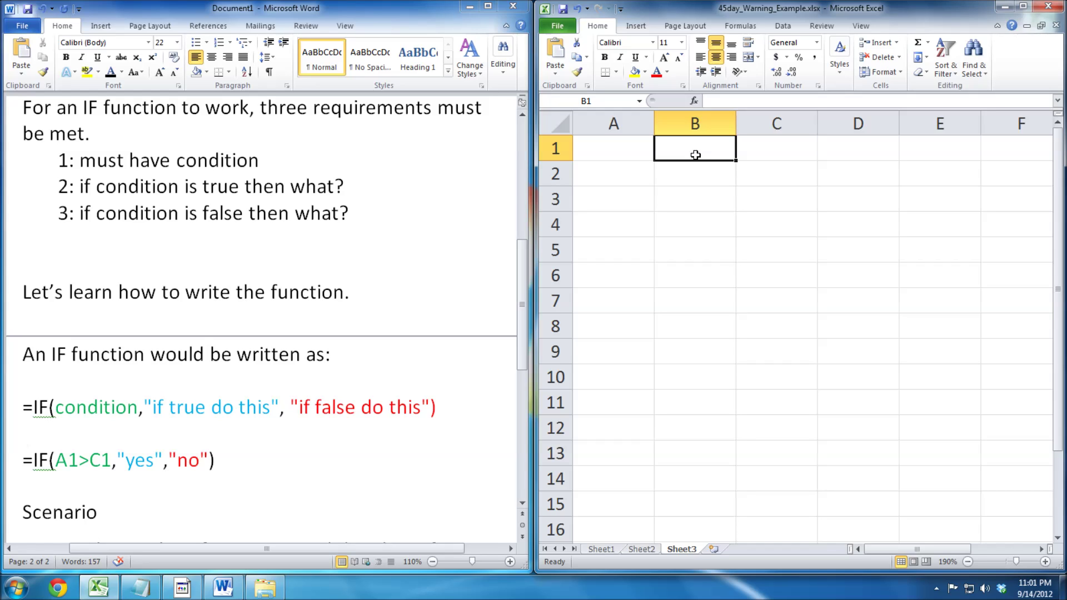
key(Left)
Step: Enter 2 in A1, > in B1 and 1 in C1, cancelling the stray formula in D1
text(2)
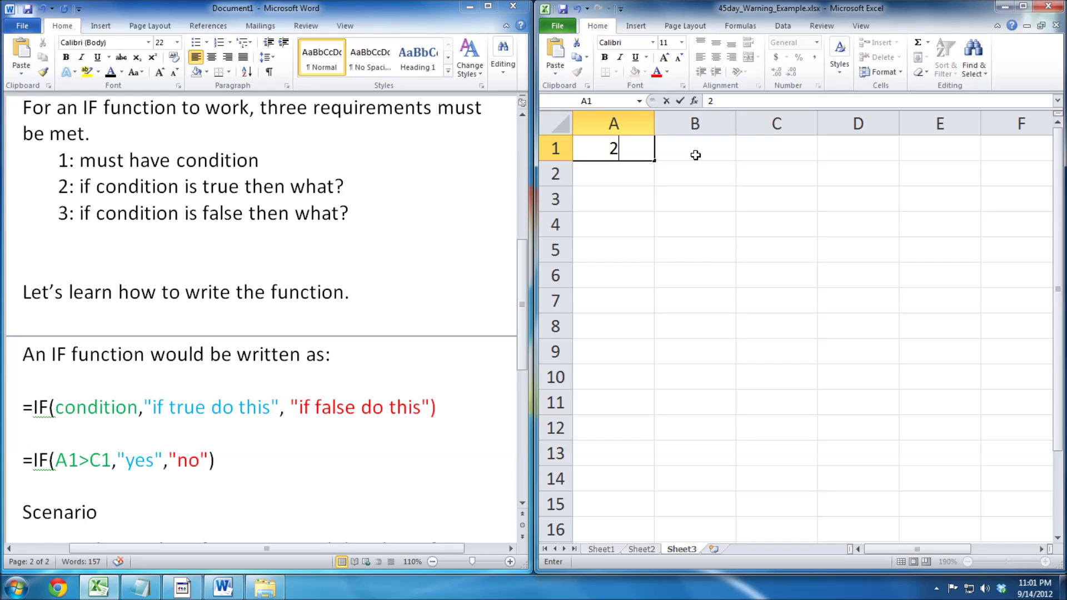
key(Tab)
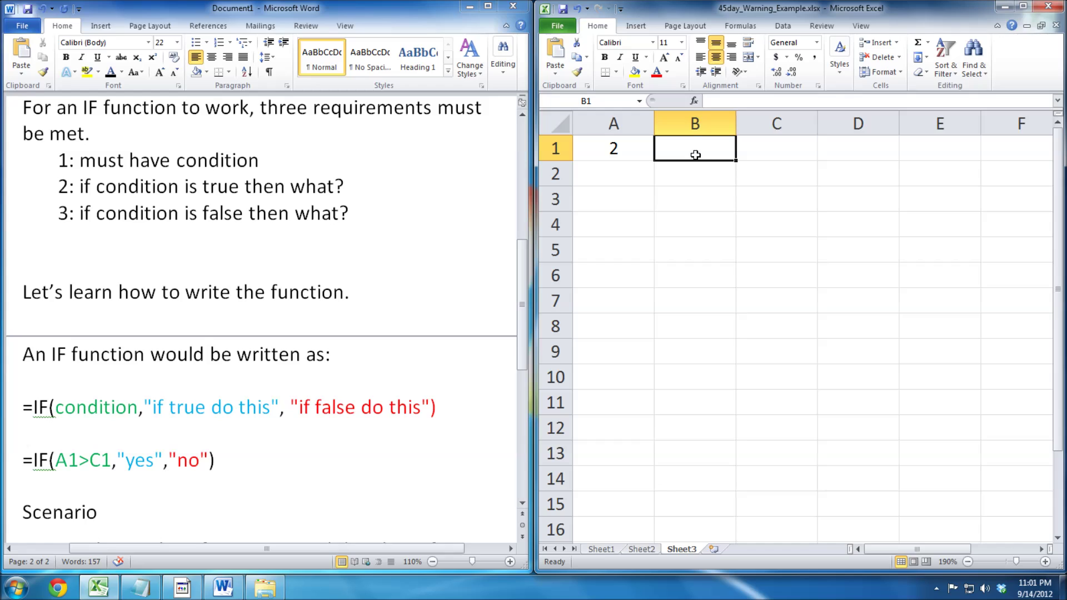
text(>)
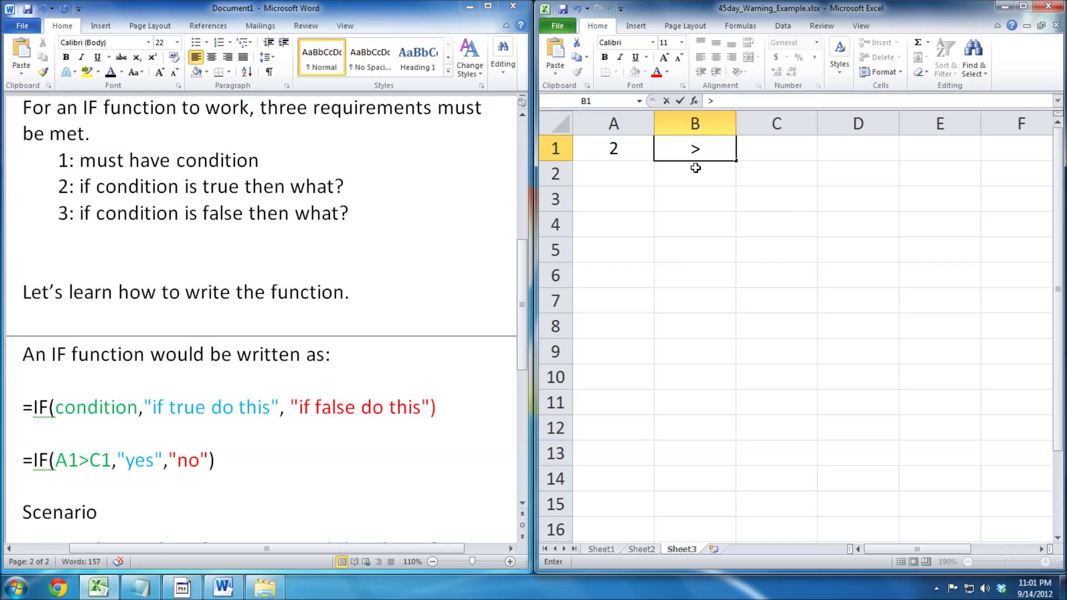
key(Tab)
text(1)
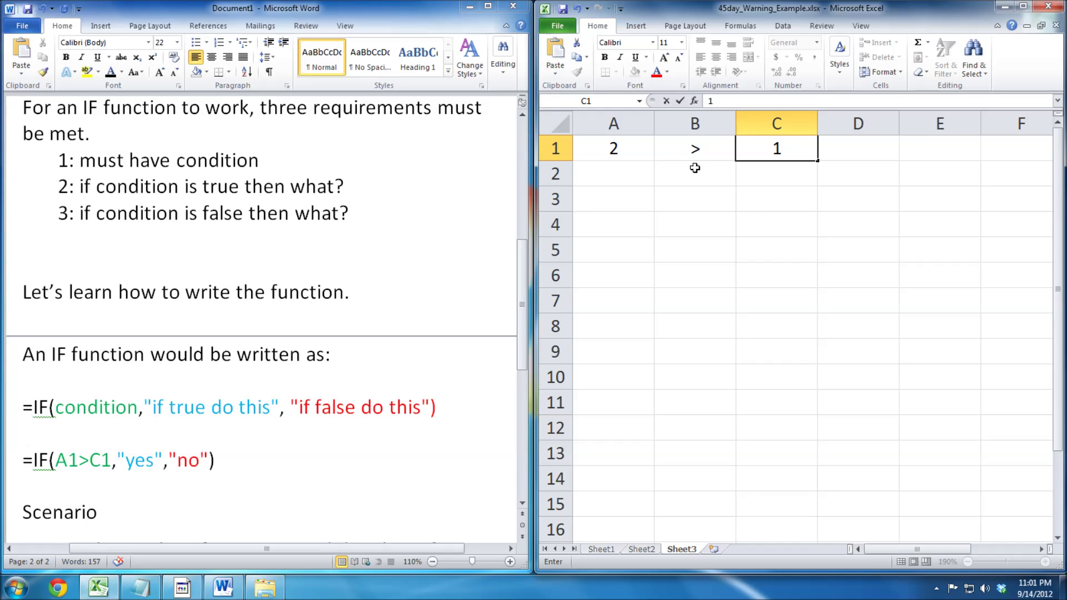
key(Tab)
text(=)
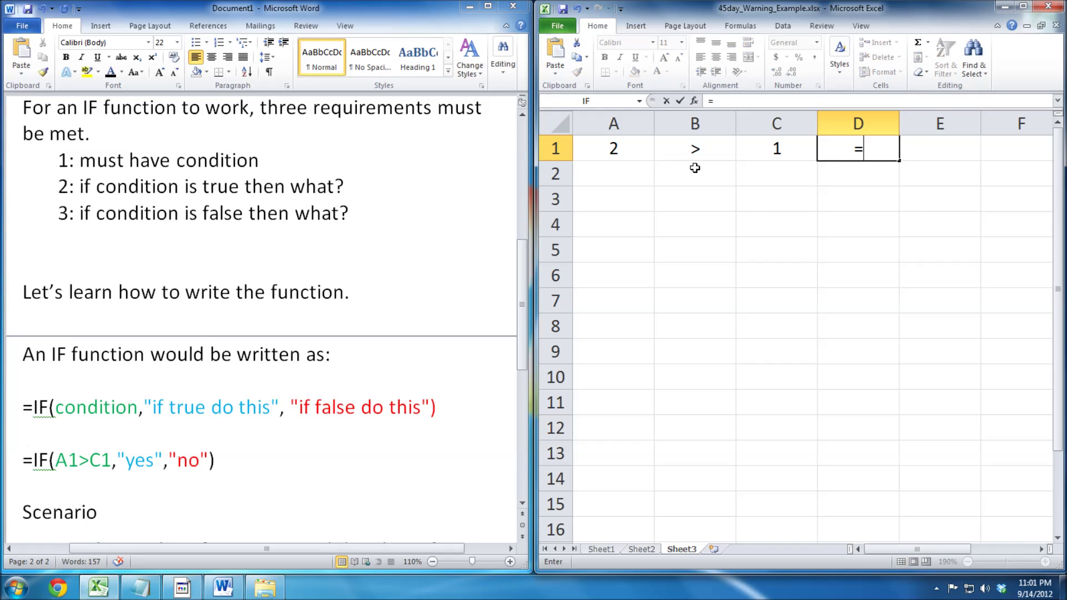
key(Right)
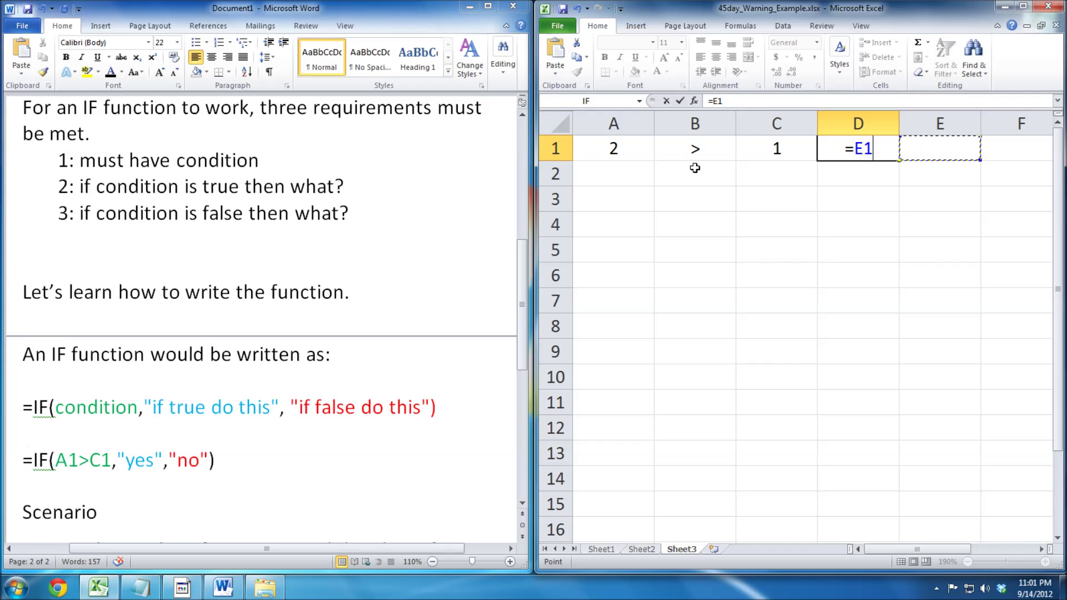
key(Escape)
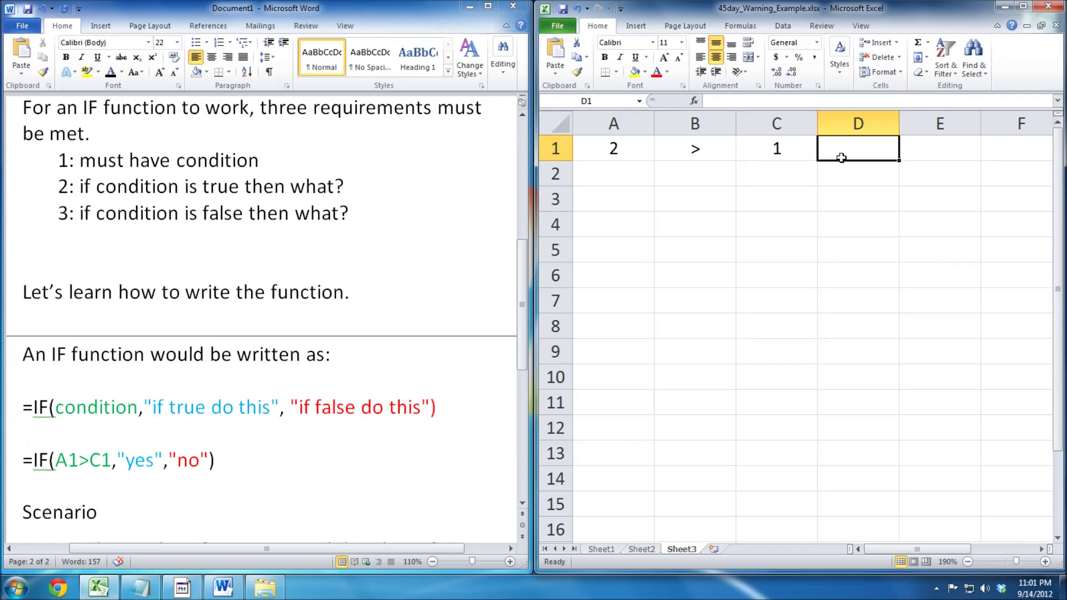
Step: Put = in D1 and =IF(A1>C1,'yes','no') in E1, which returns yes
text(=)
click(923, 150)
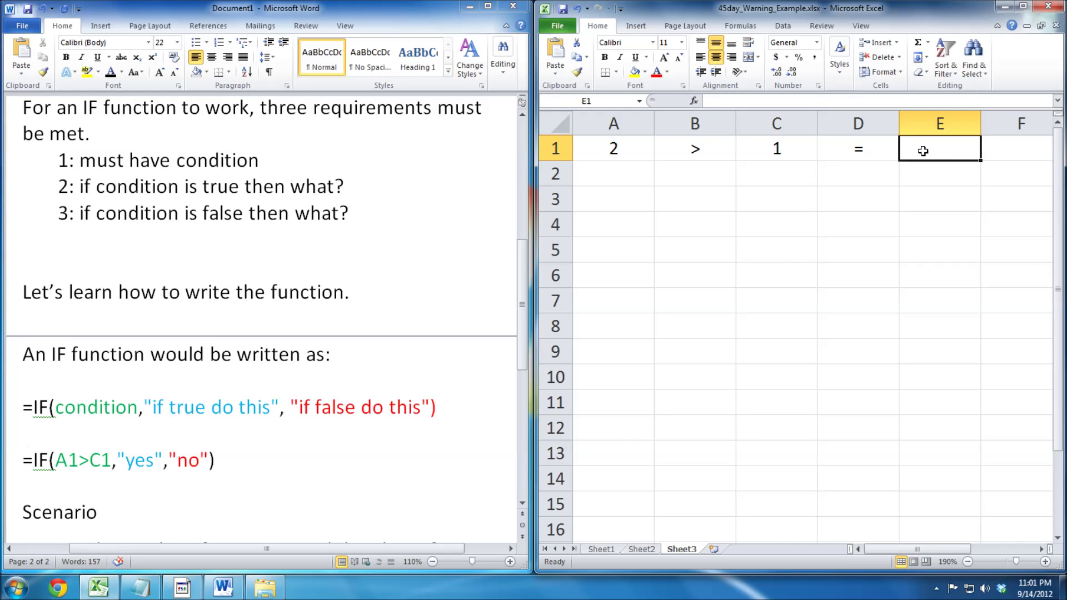
text(=)
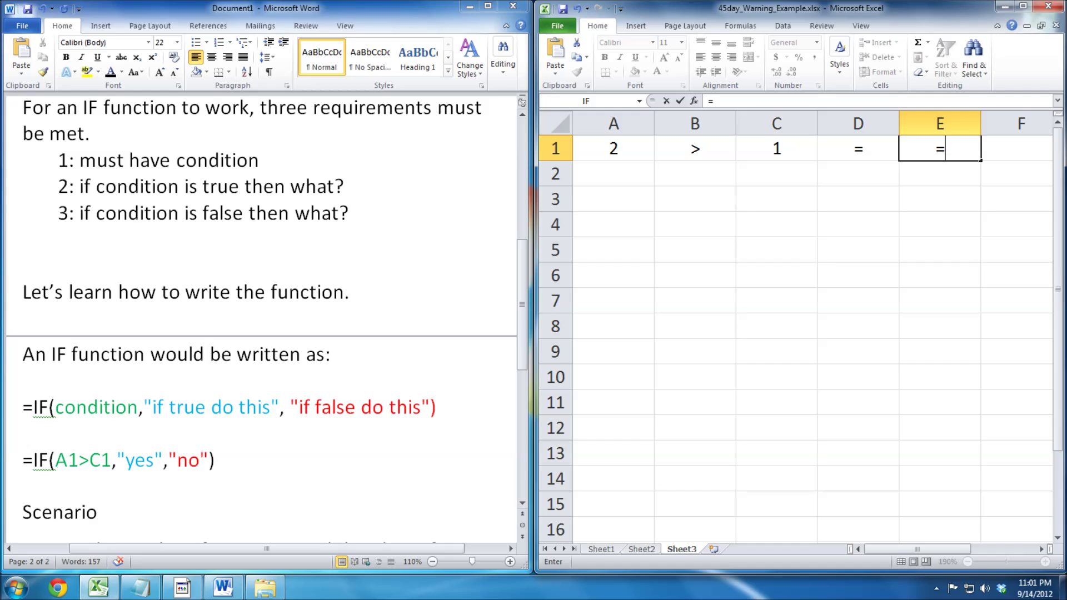
text(IF)
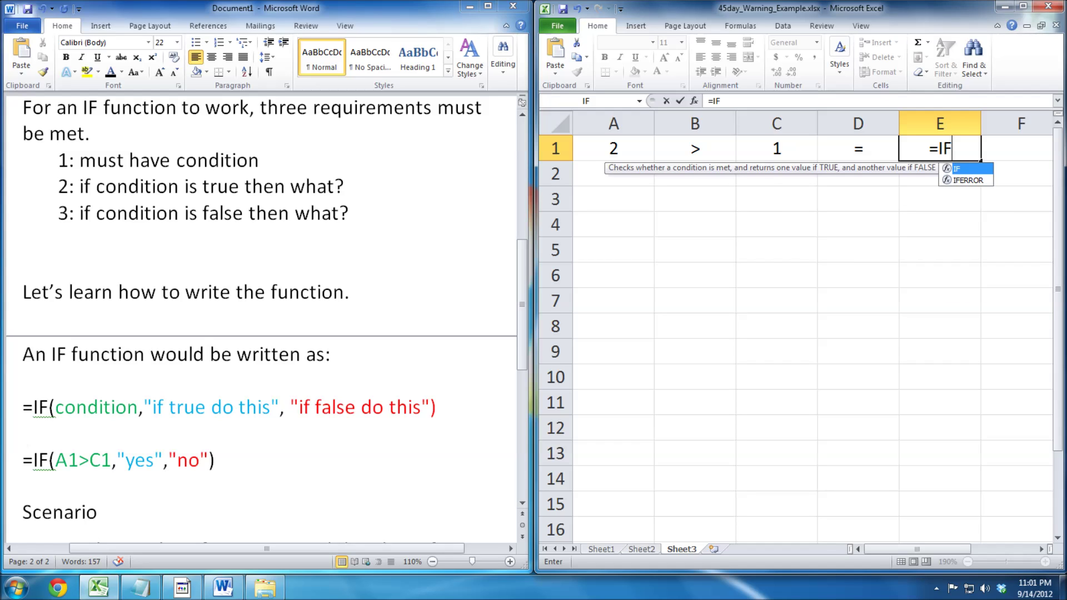
text(()
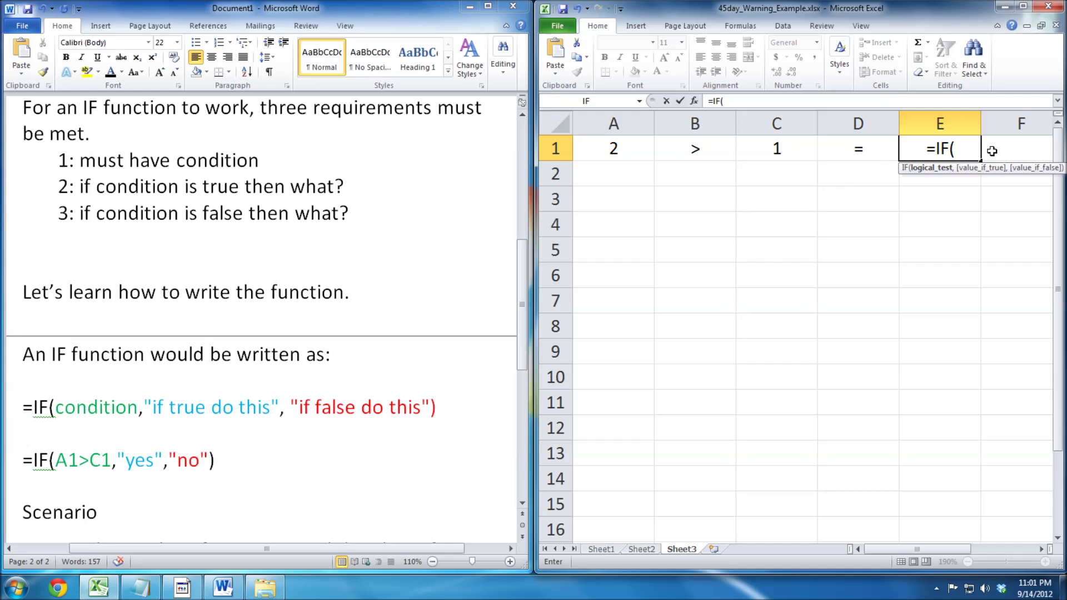
click(616, 151)
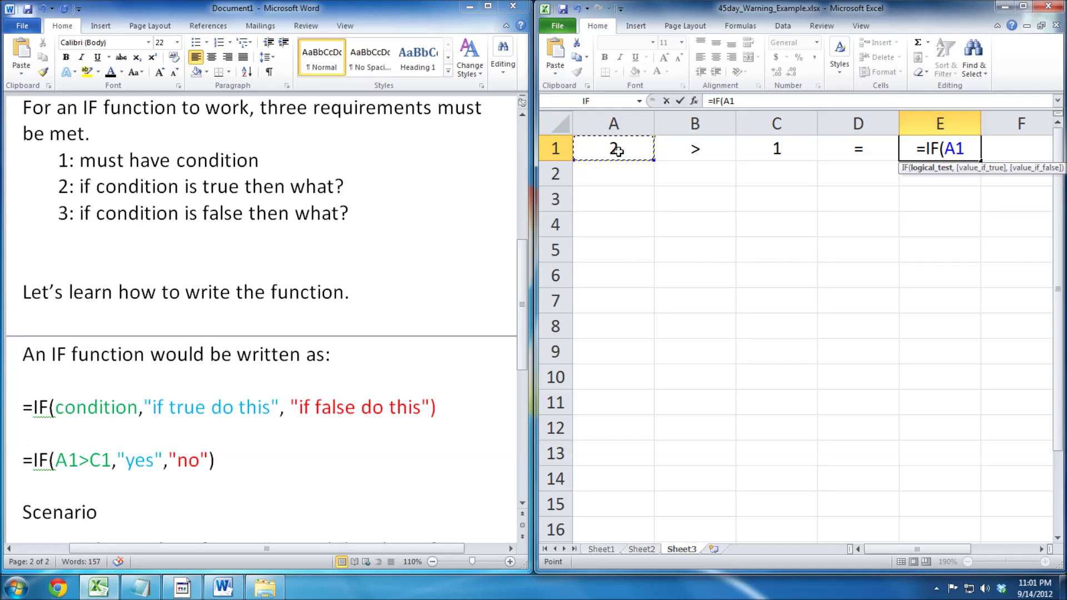
text(>)
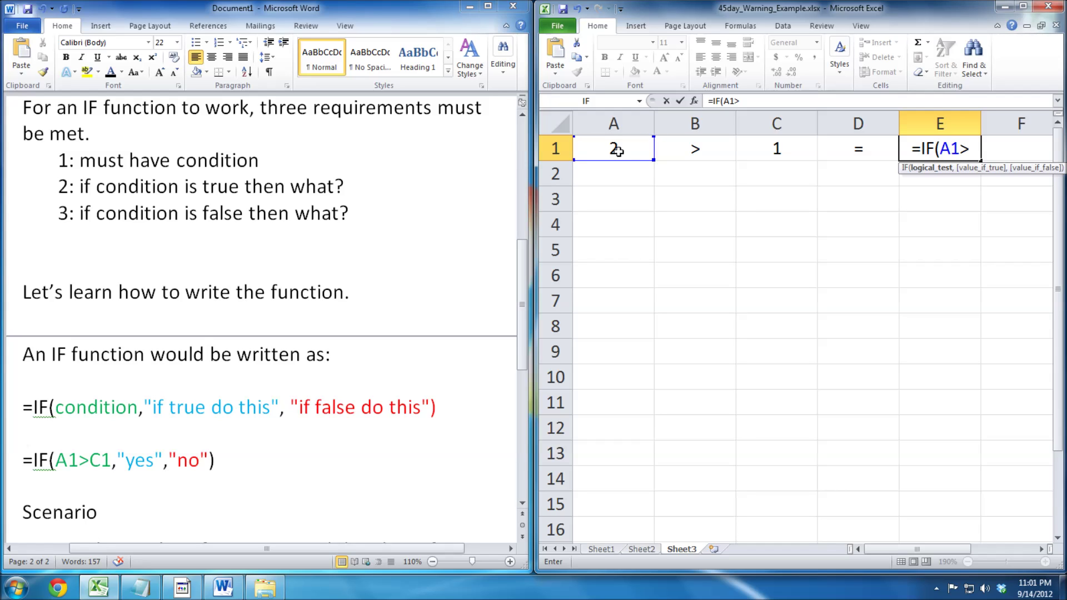
click(763, 151)
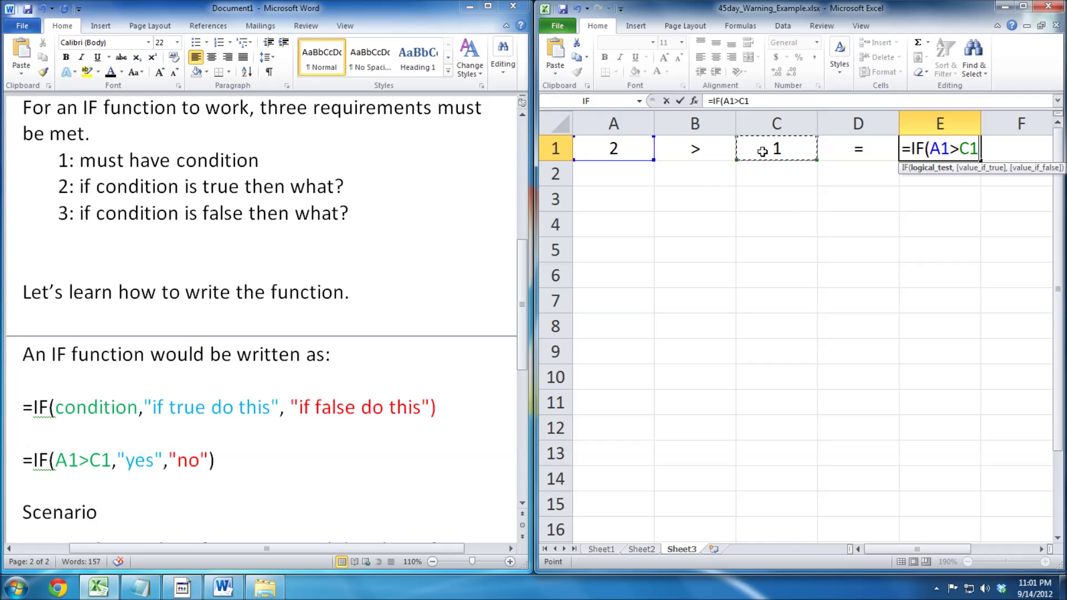
text(,)
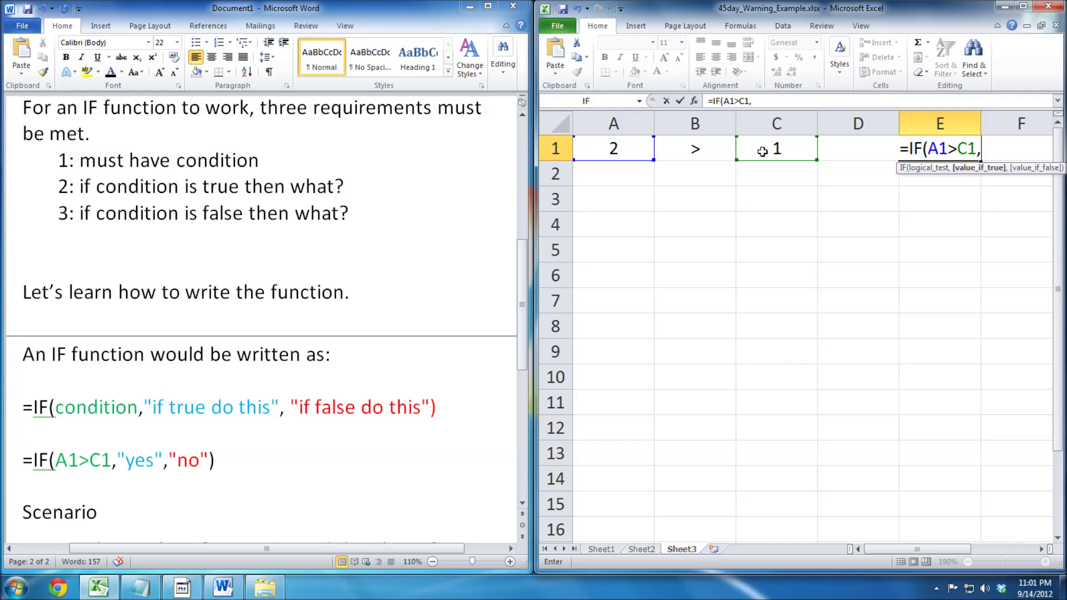
text("yes)
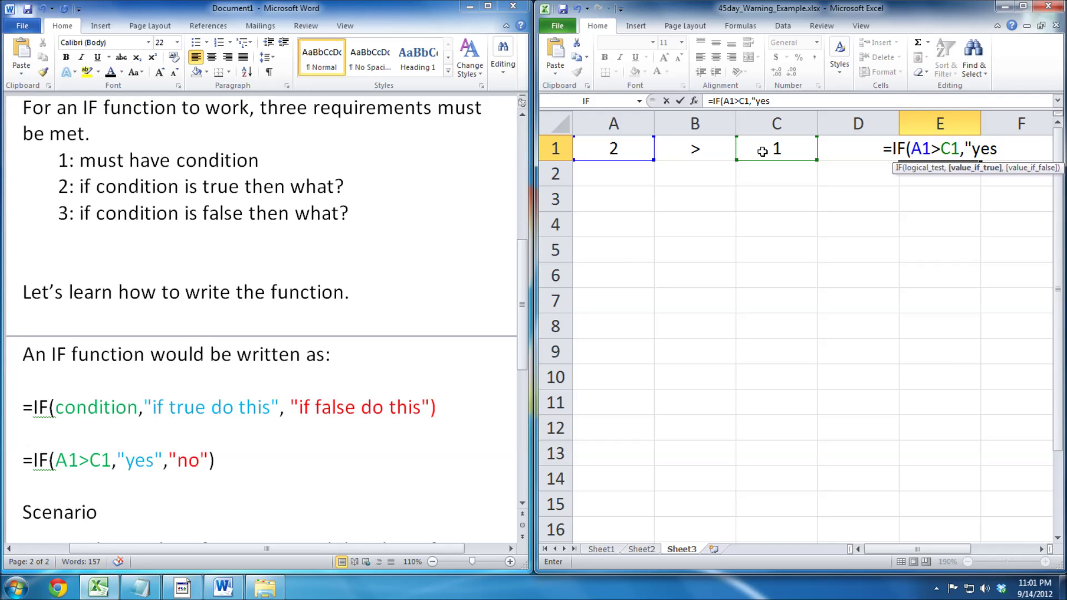
text(",)
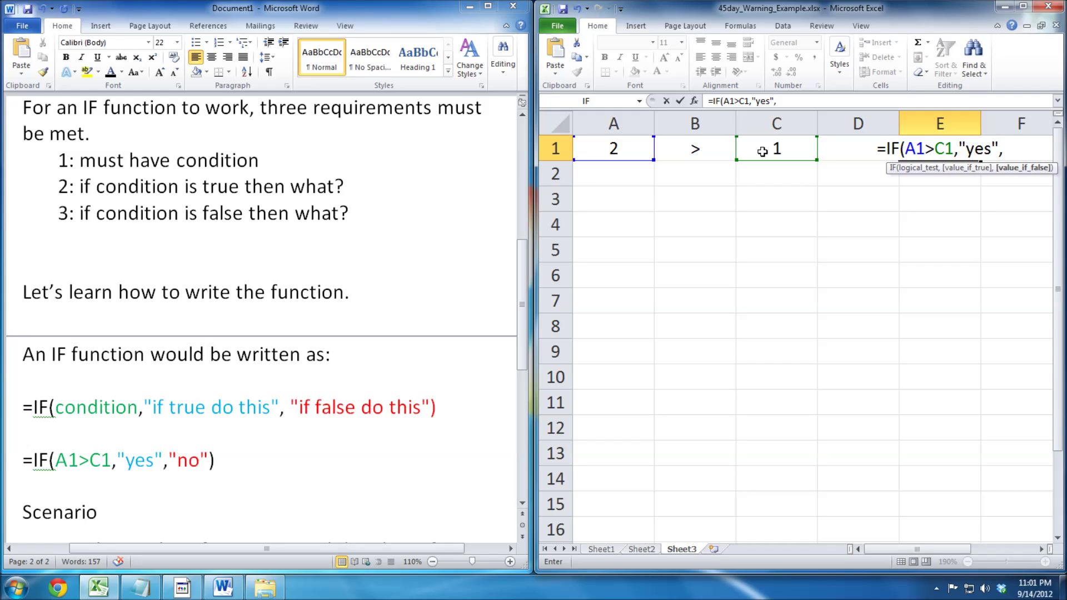
text(")
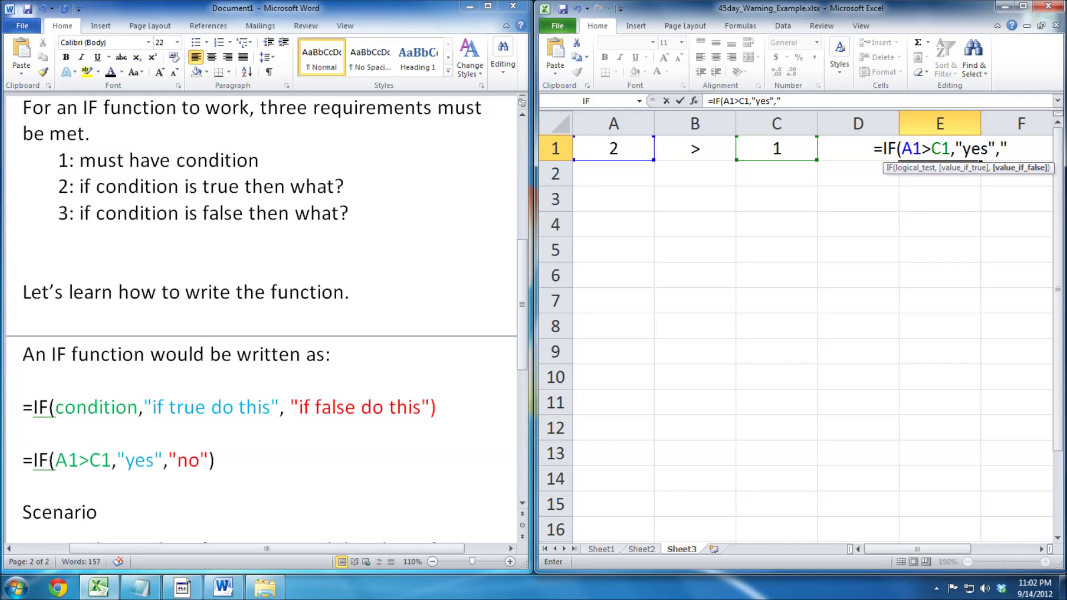
text(no)
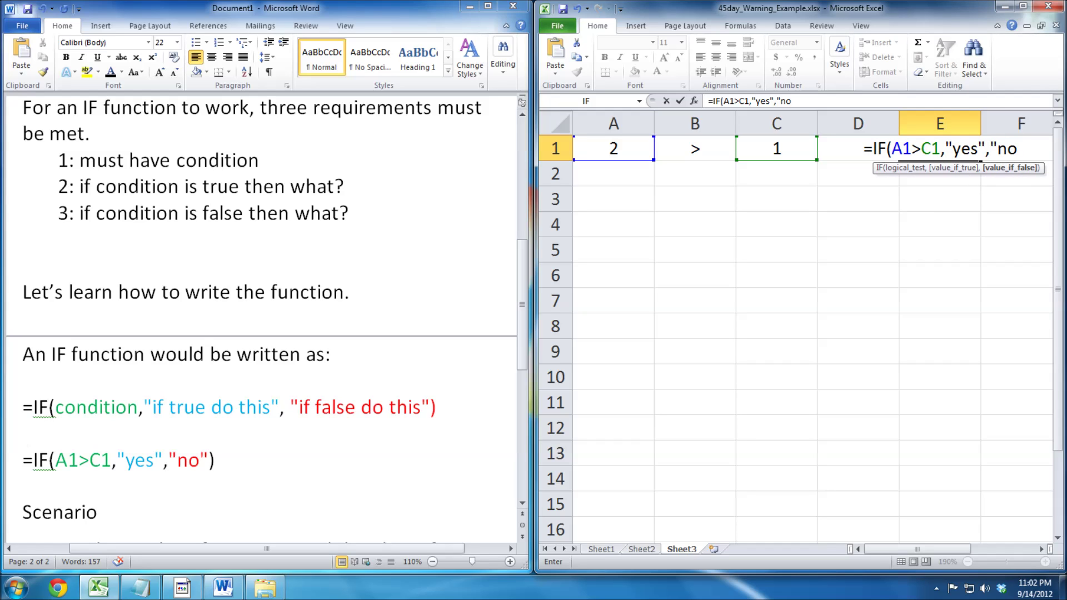
text(")
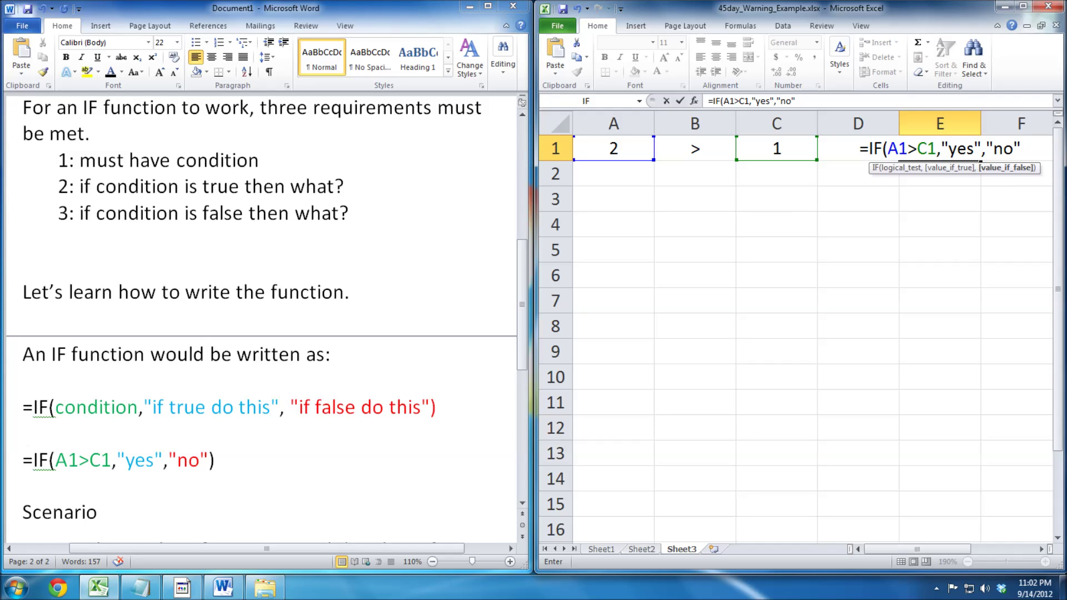
text())
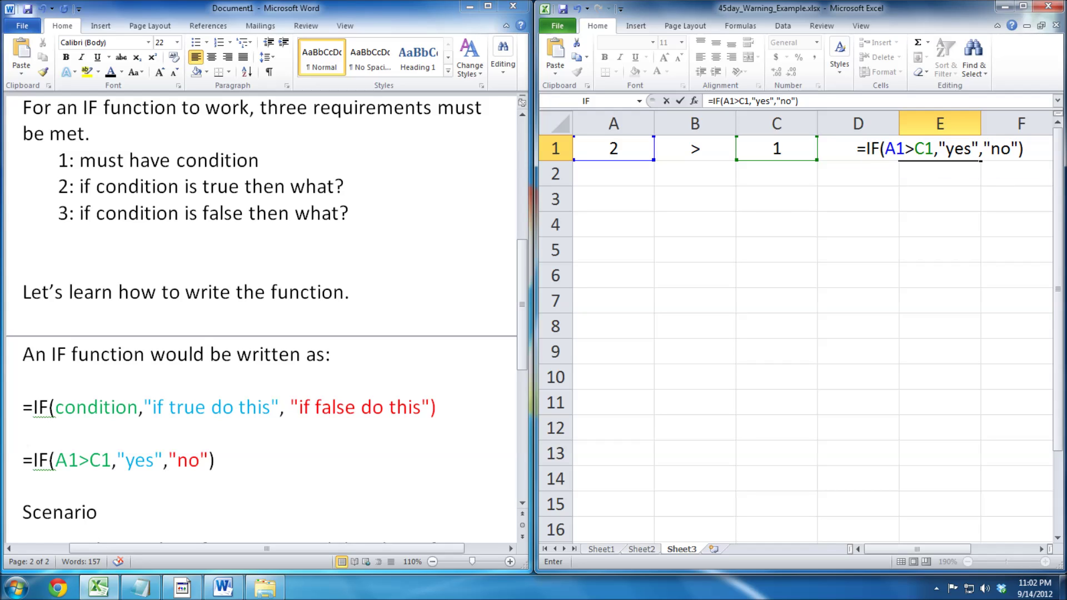
key(Return)
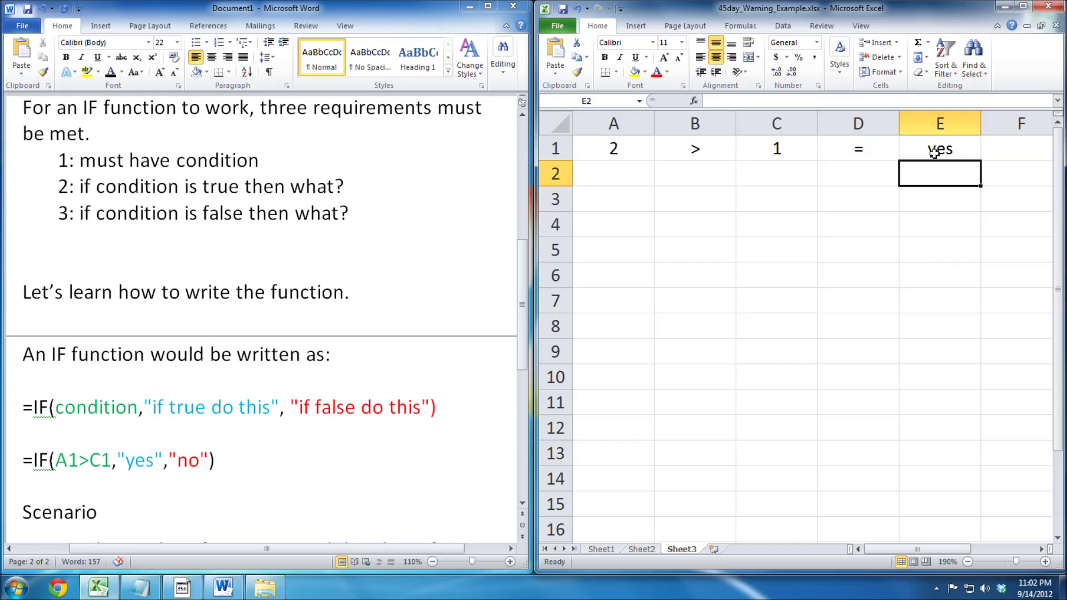
Step: Test the comparison by changing A1 to 4 and then 5 against C1's 5
drag(614, 151, 911, 153)
drag(218, 460, 33, 461)
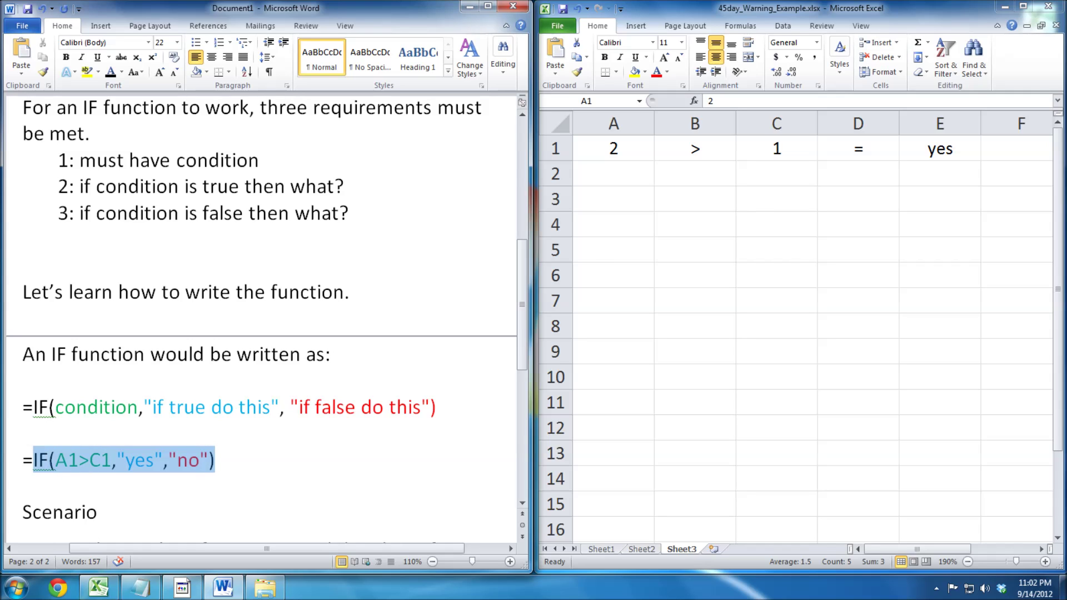
click(663, 107)
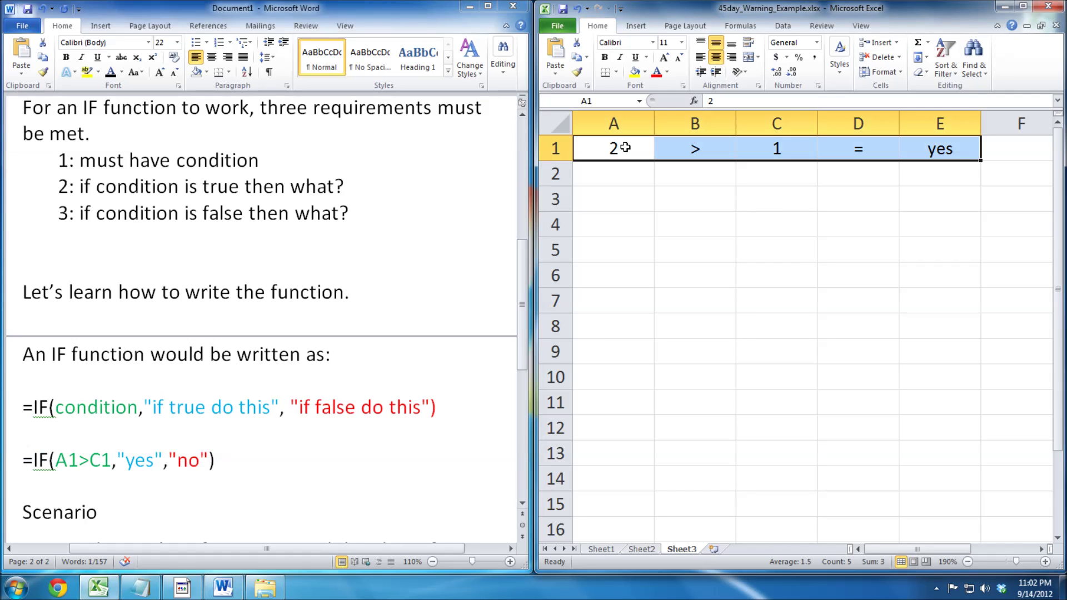
click(626, 148)
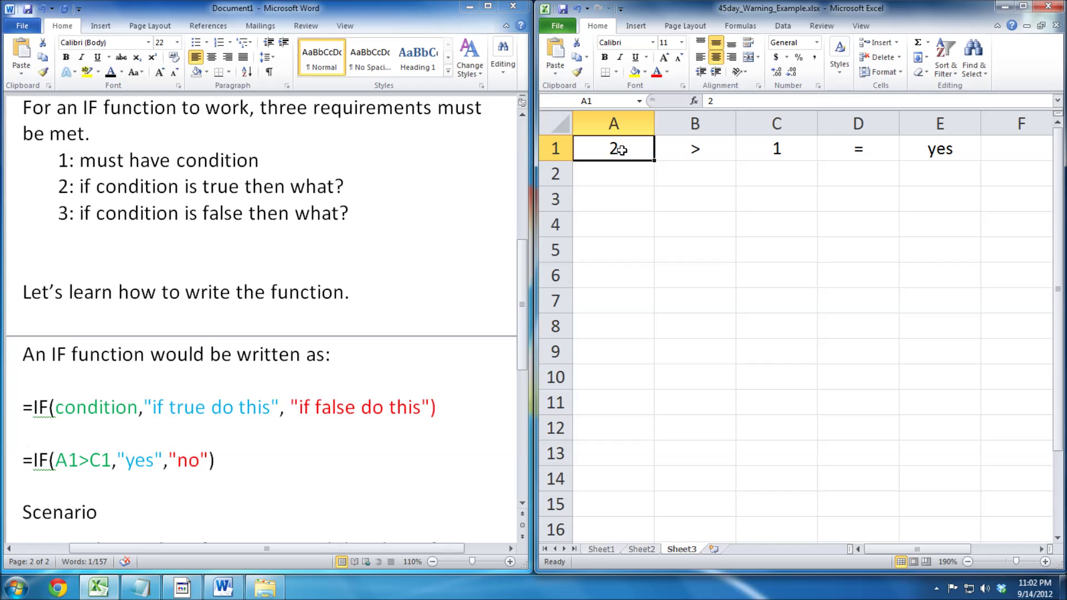
text(4)
key(Return)
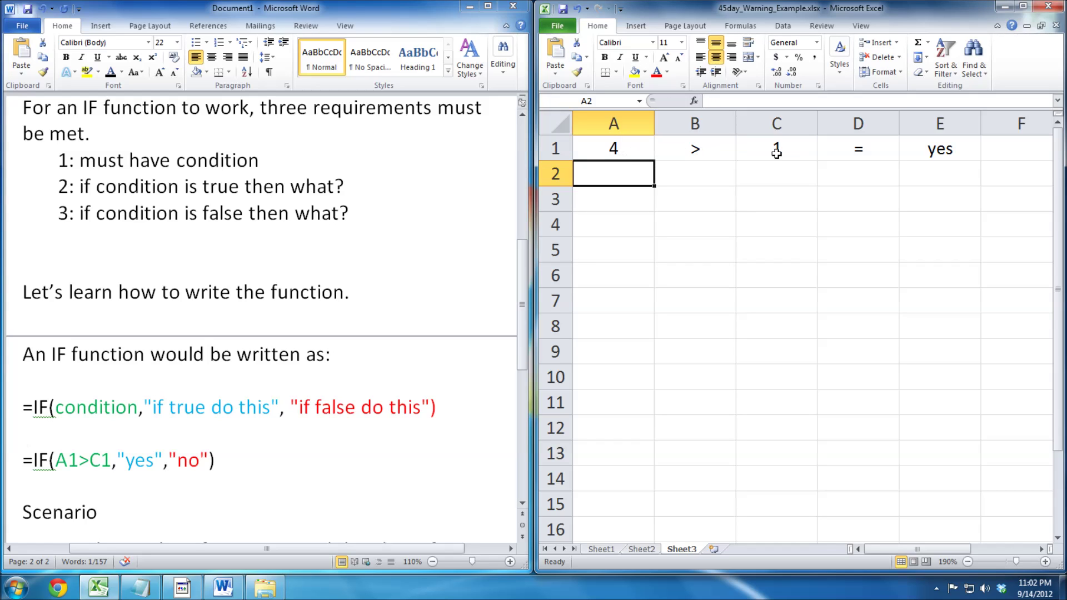
click(776, 152)
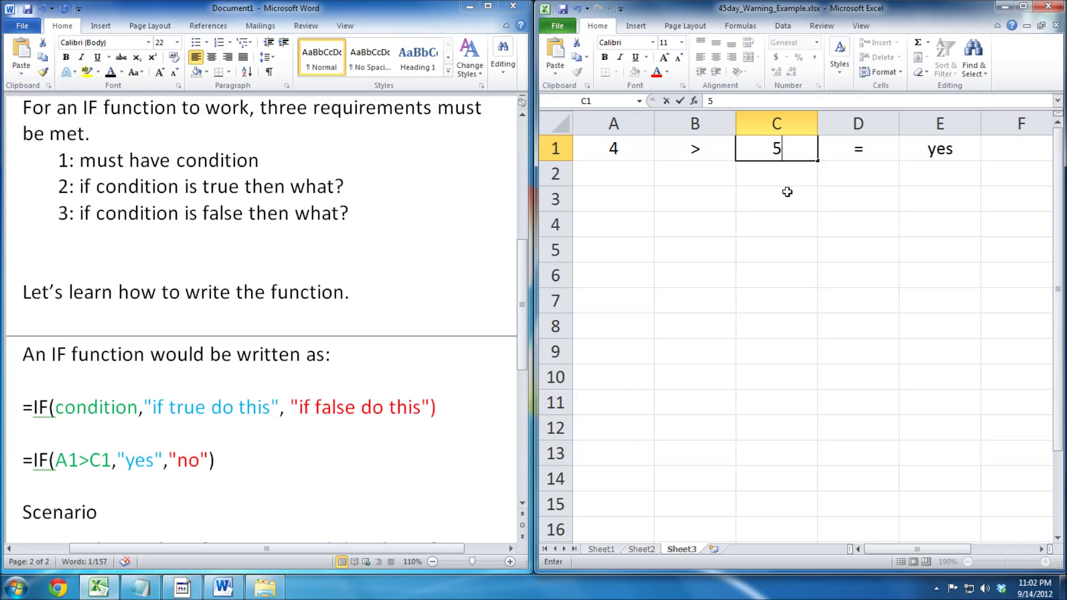
key(Return)
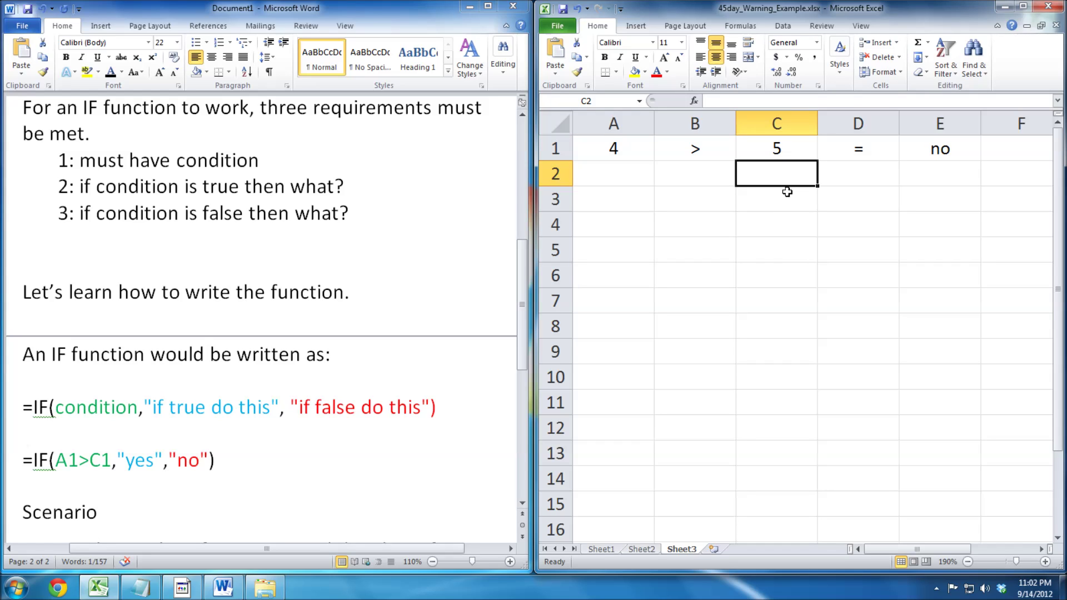
click(631, 160)
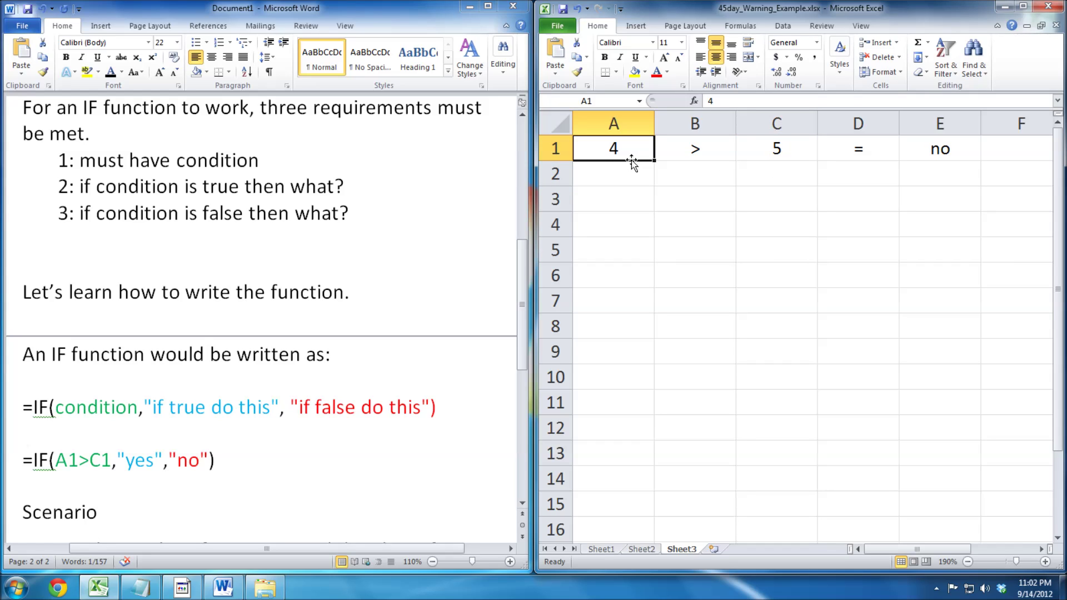
text(5)
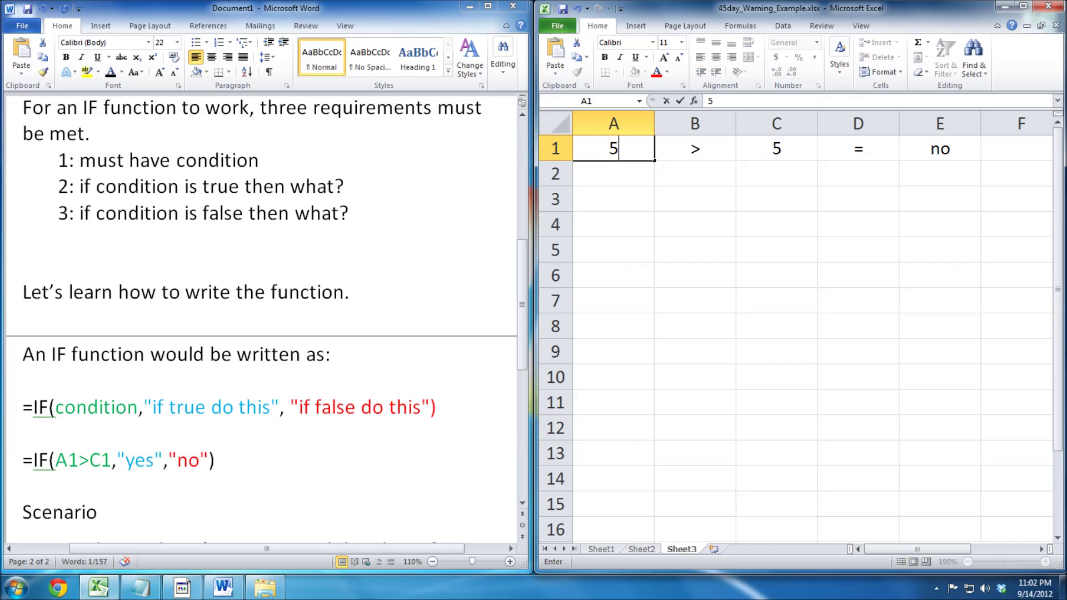
key(Return)
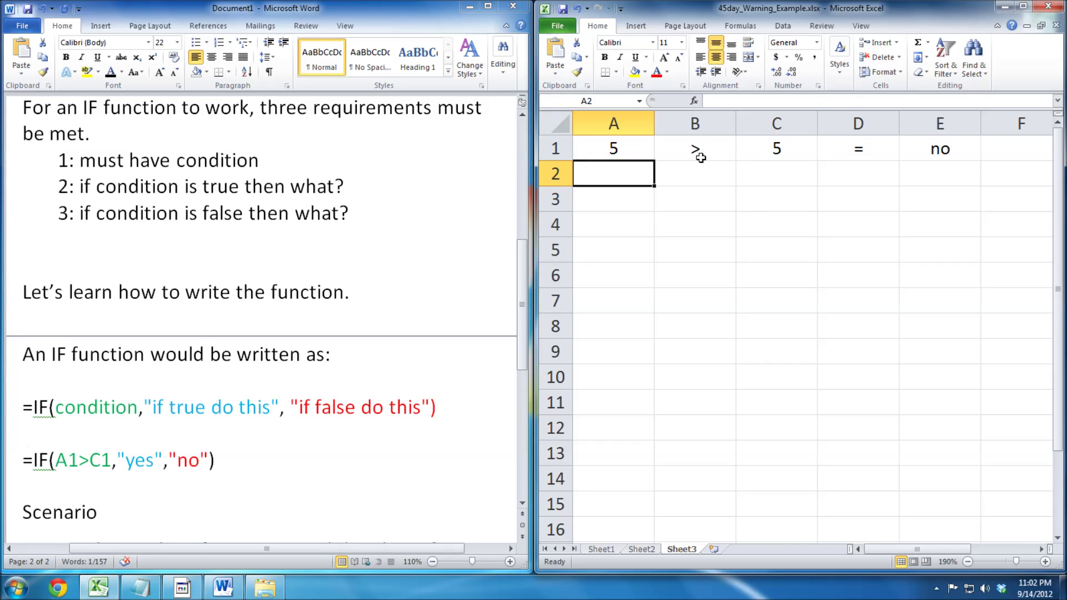
Step: Try -1, 4.9999 and 5 in C1, then enter 5.000001 in A1 so E1 shows yes
click(787, 149)
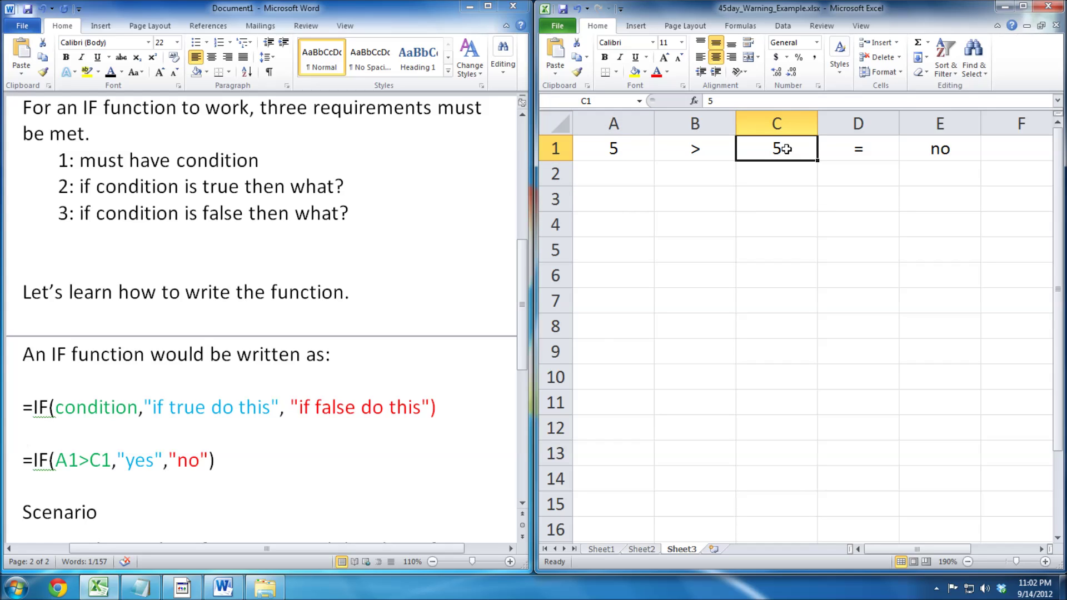
text(-1)
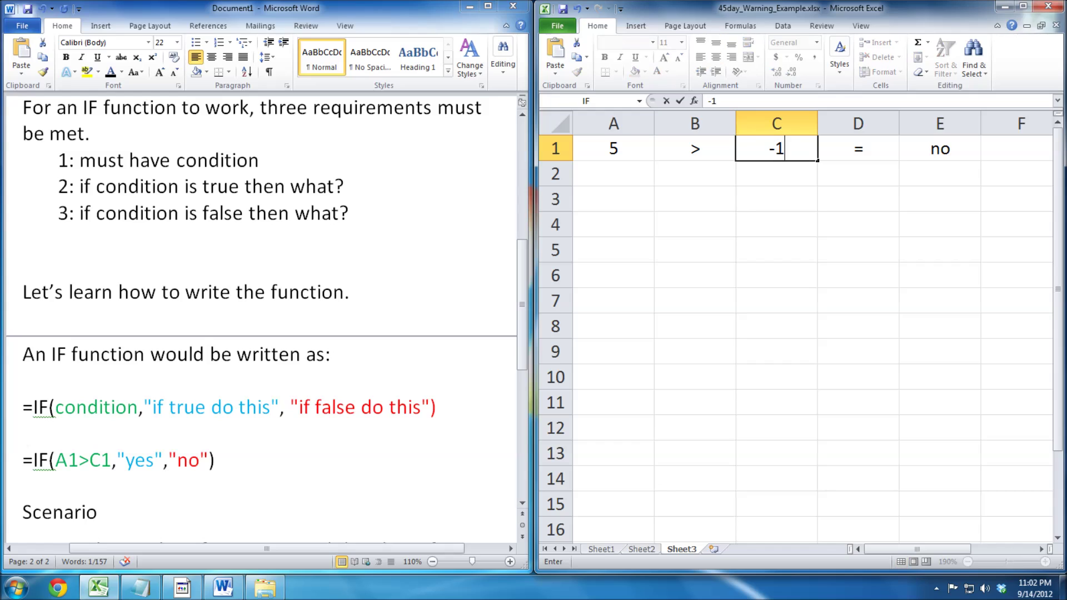
key(Return)
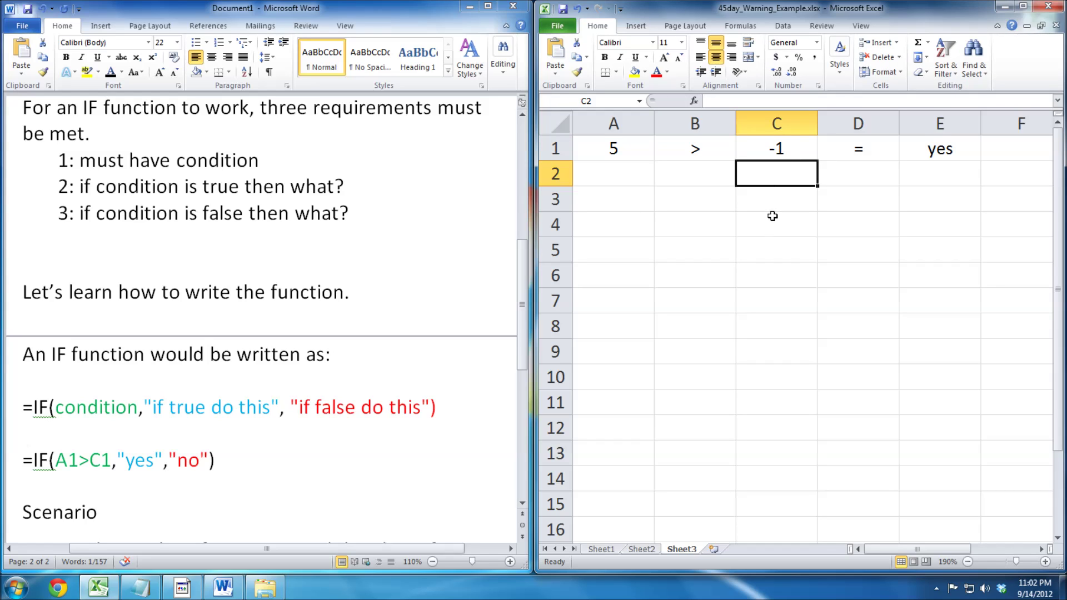
click(795, 149)
text(4)
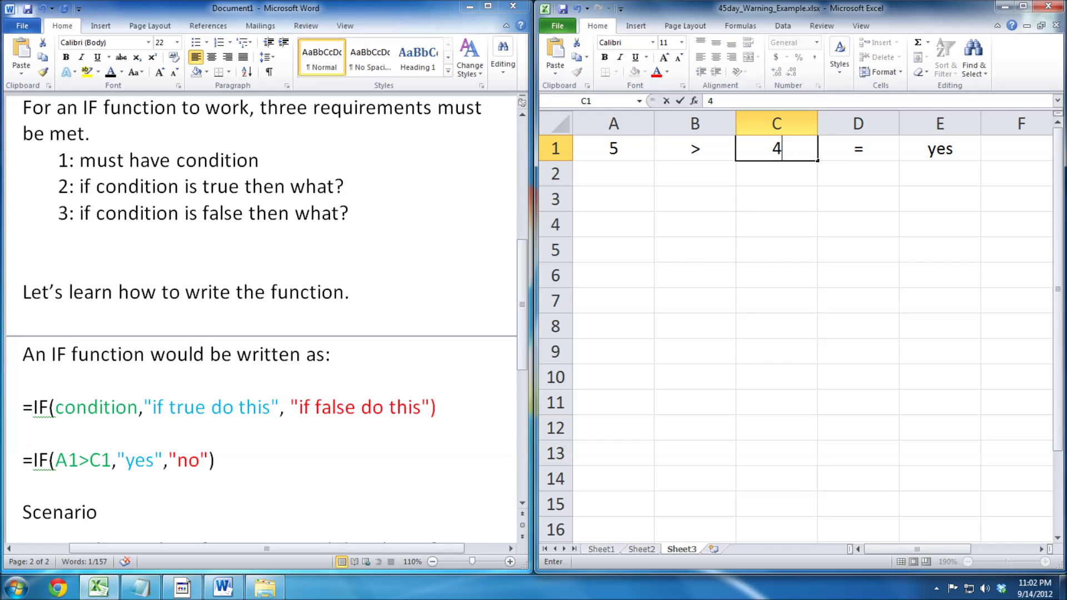
text(.9999)
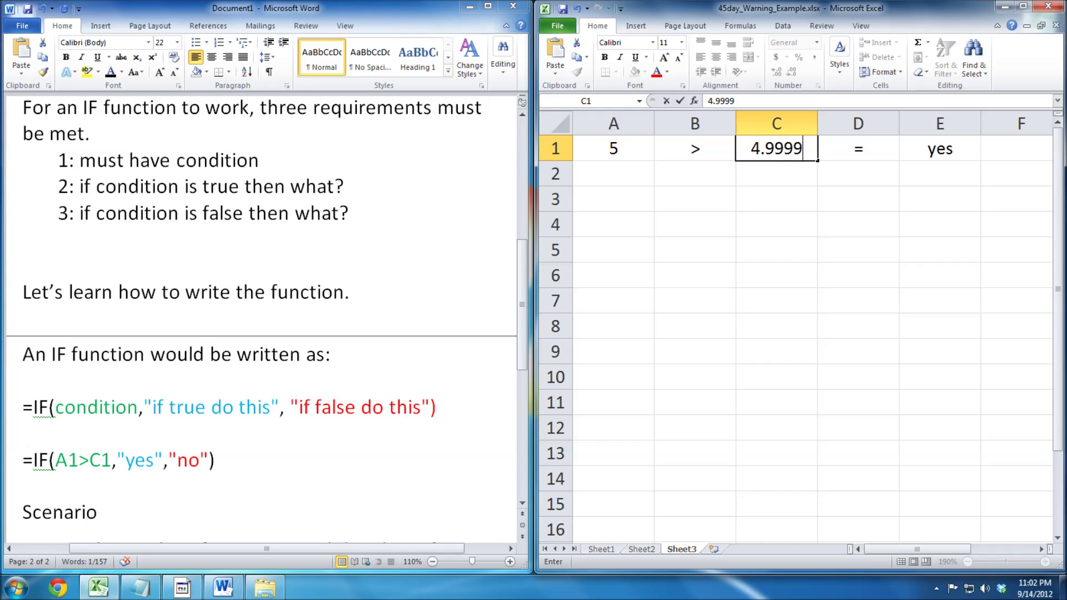
key(Return)
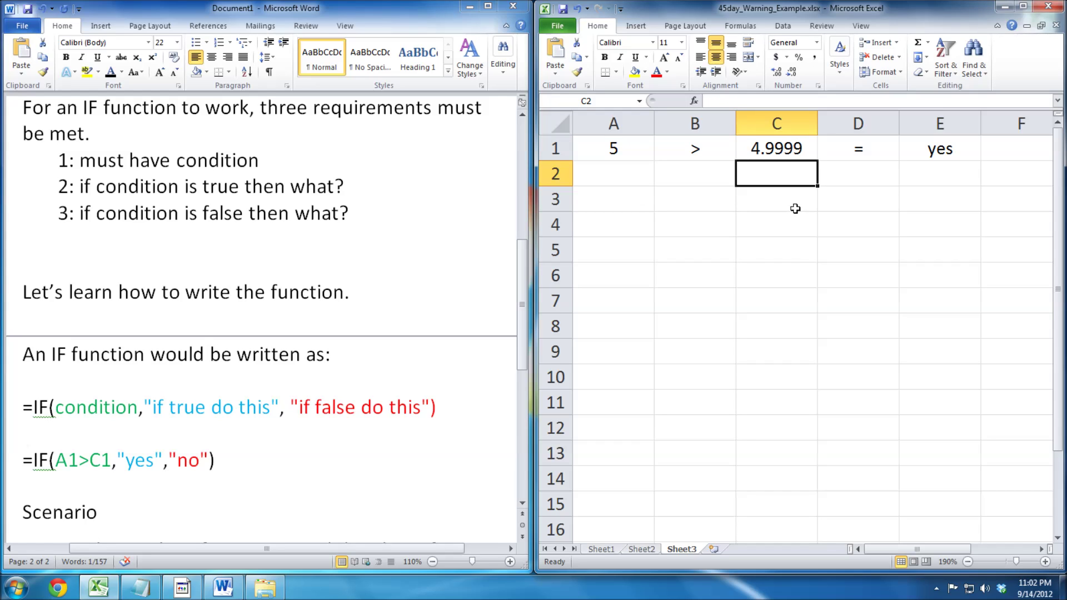
click(794, 146)
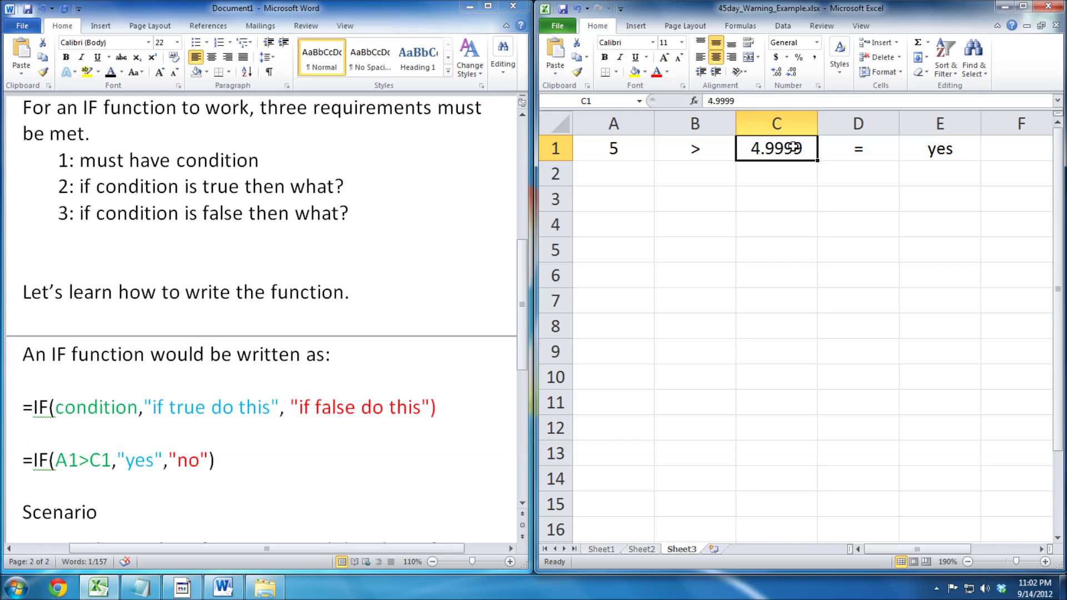
text(5)
click(635, 152)
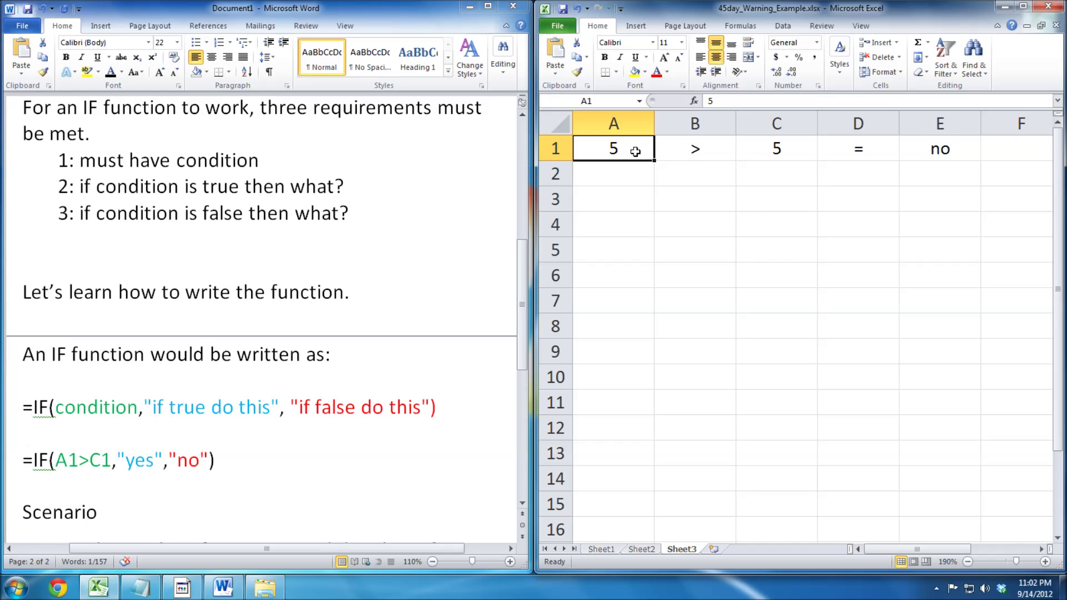
text(5.)
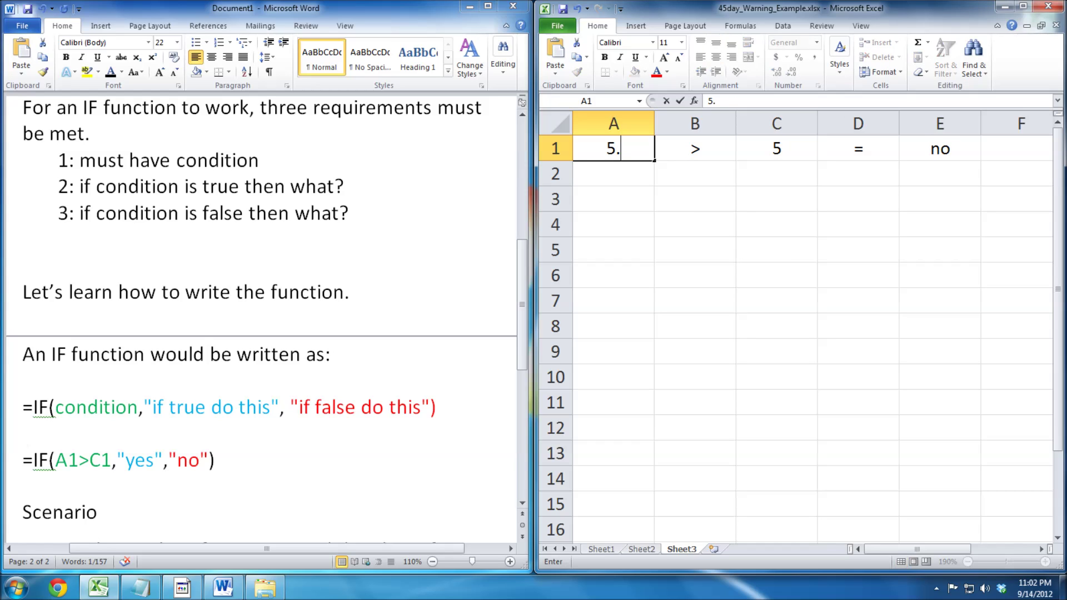
text(000000000)
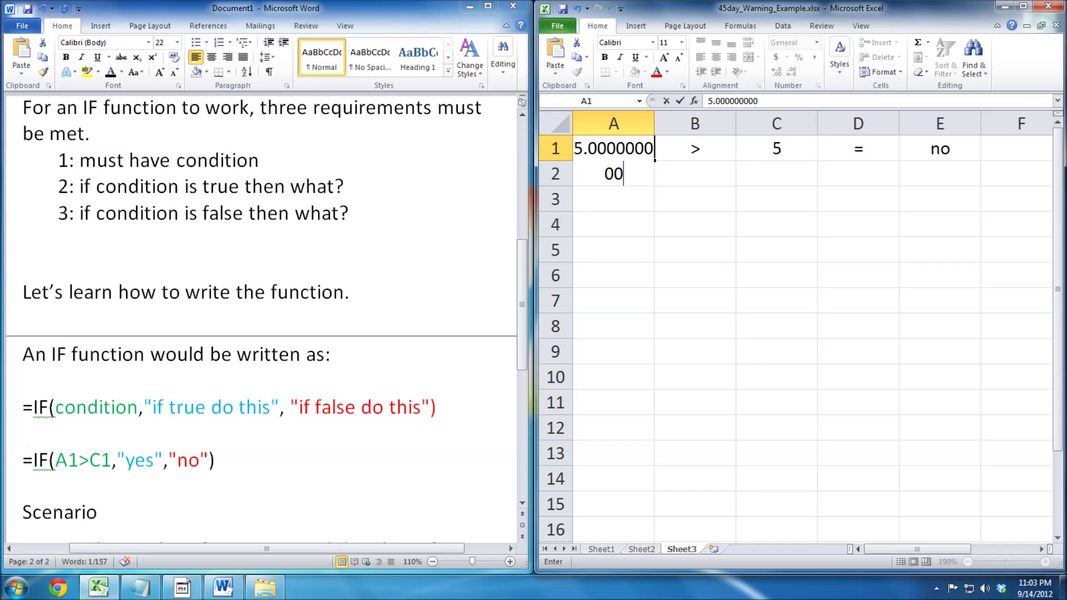
key(BackSpace)
key(BackSpace)
key(BackSpace)
key(BackSpace)
text(1)
key(Return)
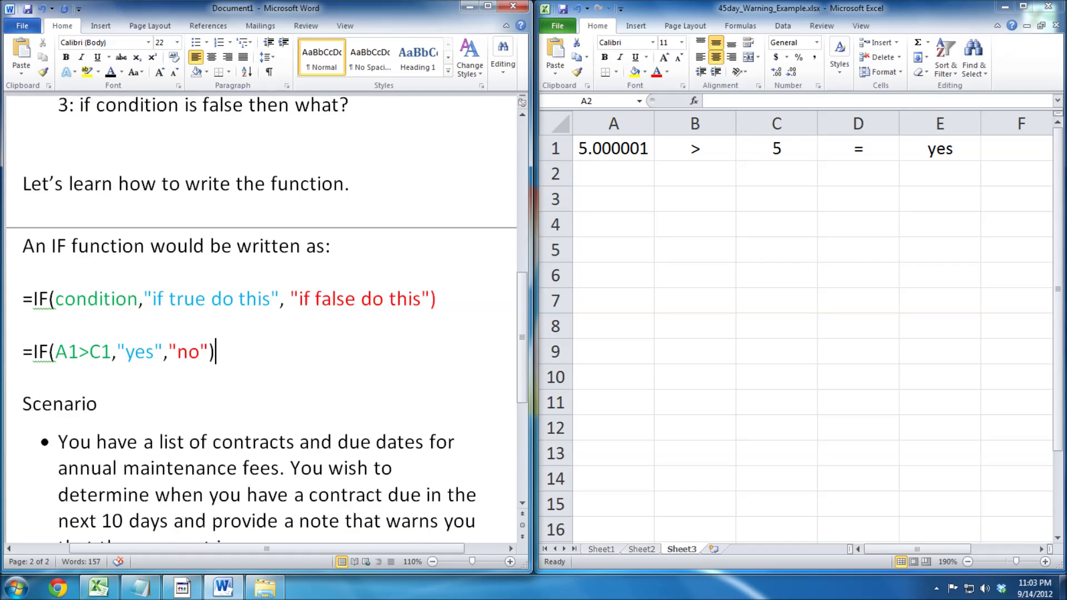
Step: Scroll the Word notes down from the example formula to the Scenario heading
key(Home)
key(shift+Right)
key(shift+Right)
key(shift+Right)
key(shift+Right)
key(shift+Right)
key(shift+Right)
key(shift+Right)
key(shift+Right)
key(shift+Right)
key(shift+Right)
key(shift+Right)
key(shift+Right)
key(shift+Right)
key(shift+Right)
key(shift+Right)
key(shift+Right)
key(shift+Right)
key(shift+Right)
key(shift+Right)
key(shift+Right)
key(Right)
scroll(261, 322, down, 2)
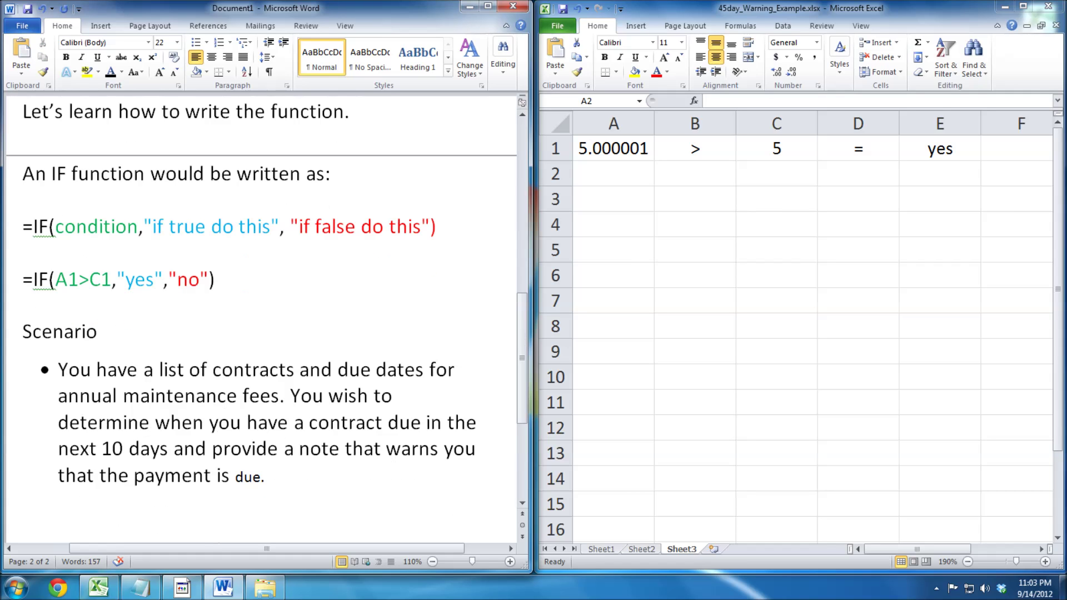
key(Down)
key(Down)
key(shift+Right)
key(shift+Right)
key(shift+Right)
key(shift+Right)
key(shift+Right)
key(shift+Right)
key(shift+Right)
key(shift+Right)
key(Right)
key(Right)
Step: Highlight the scenario sentence about payments due in the next 10 days, then insert Sheet4
key(shift+Right)
key(shift+Right)
key(shift+Right)
key(shift+Right)
key(shift+Right)
key(shift+Right)
key(shift+Right)
key(shift+Right)
key(shift+Right)
key(shift+Right)
key(shift+Right)
key(shift+Right)
key(shift+Right)
key(shift+Right)
key(shift+Right)
key(shift+Right)
key(shift+Right)
key(shift+Right)
key(shift+Right)
key(shift+Right)
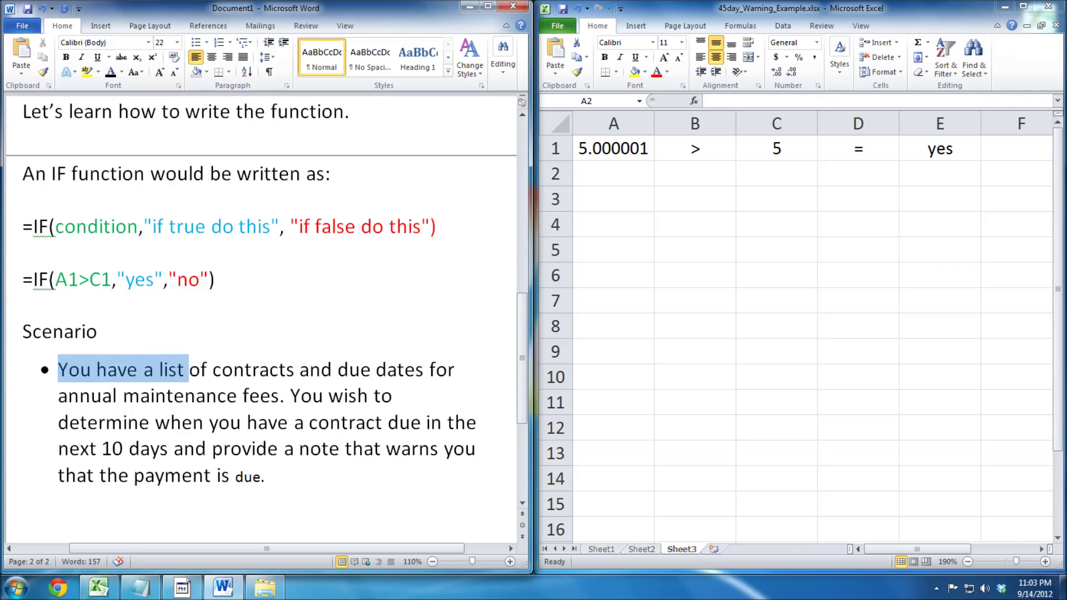
key(shift+Right)
key(shift+Right)
key(shift+Right)
key(shift+Right)
key(shift+Right)
key(shift+Right)
key(shift+Right)
key(shift+Right)
key(shift+Right)
key(shift+Right)
key(shift+Right)
key(shift+Right)
key(shift+Right)
key(shift+Right)
key(shift+Right)
key(shift+Right)
key(shift+Right)
key(shift+Right)
key(shift+Right)
key(shift+Right)
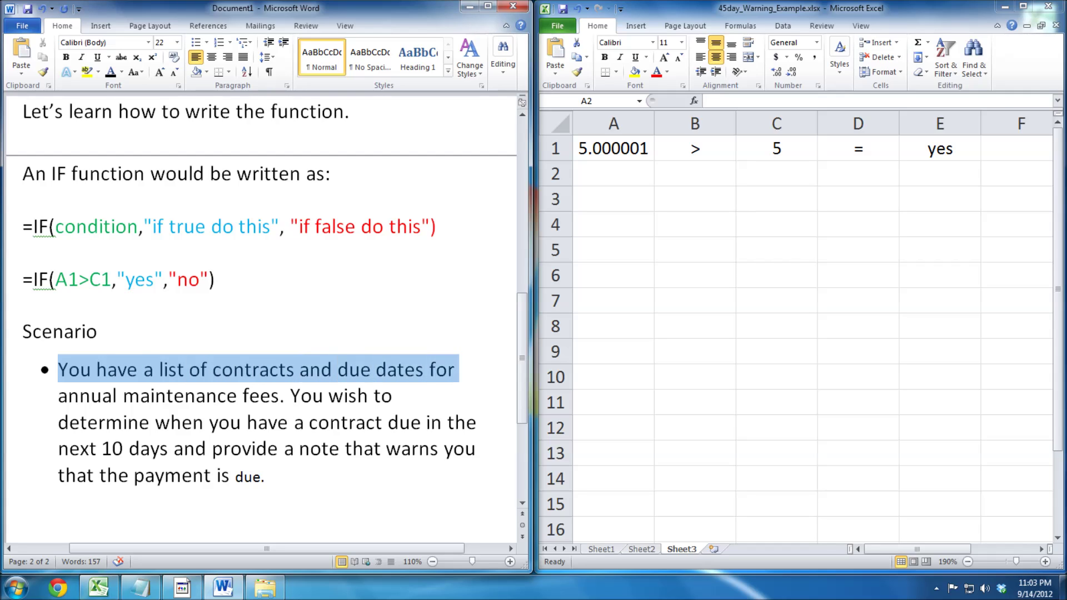
key(shift+Right)
key(shift+Right)
key(shift+Right)
key(shift+Right)
key(shift+Right)
key(shift+Right)
key(shift+Right)
key(shift+Right)
key(shift+Right)
key(shift+Right)
key(shift+Right)
key(shift+Right)
key(shift+Right)
key(shift+Right)
key(shift+Right)
key(shift+Right)
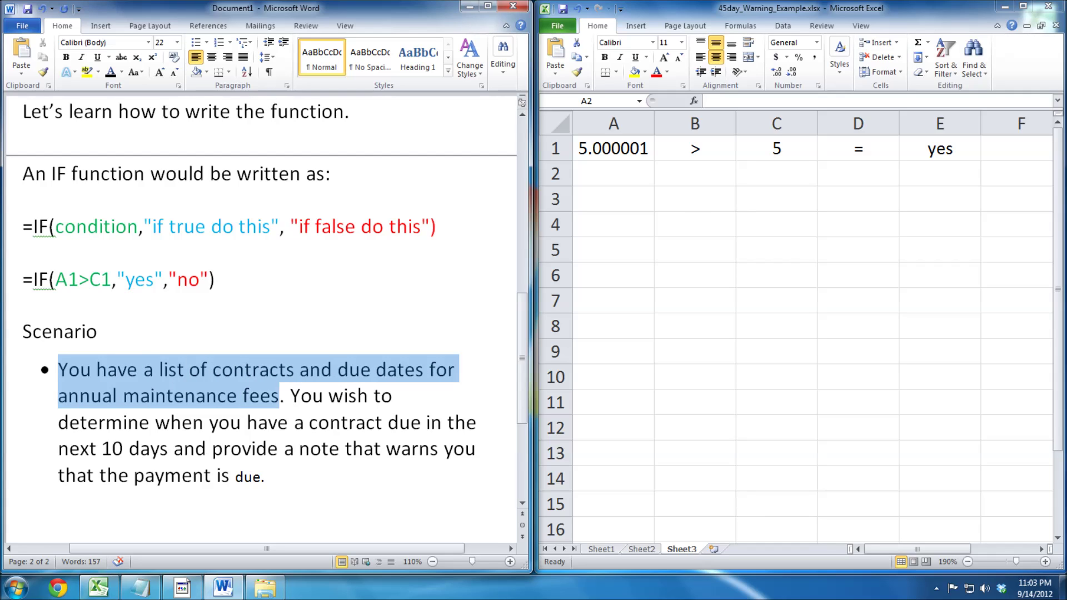
key(shift+Right)
key(shift+Right)
key(shift+Right)
key(shift+Right)
key(shift+Right)
key(shift+Right)
key(shift+Right)
key(shift+Right)
key(shift+Right)
key(shift+Right)
key(shift+Right)
key(shift+Right)
key(shift+Right)
key(shift+Right)
key(shift+Right)
key(shift+Right)
key(shift+Right)
key(shift+Right)
key(shift+Right)
key(shift+Right)
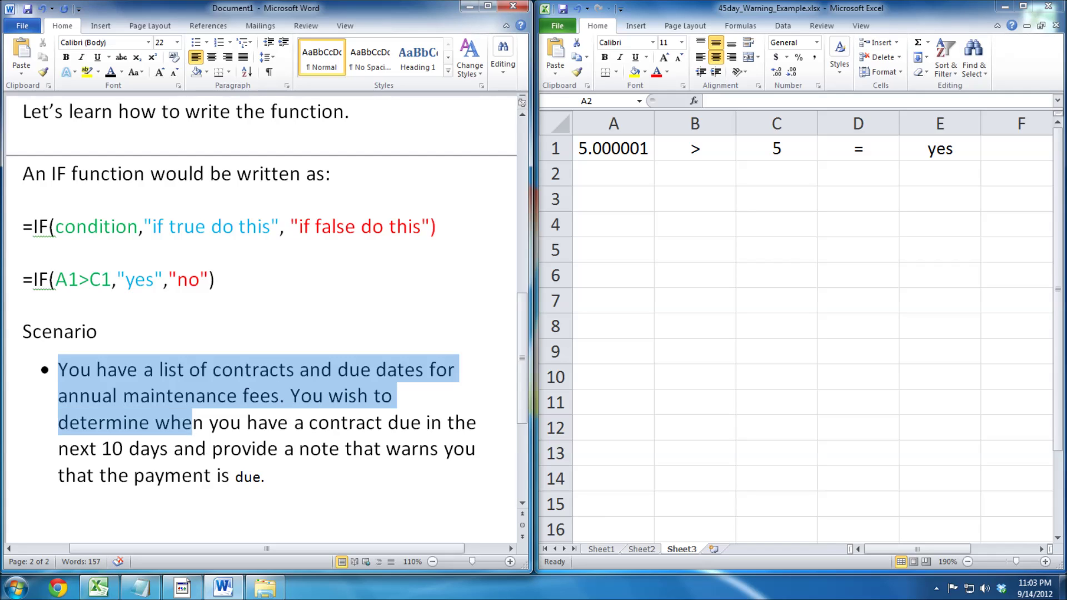
key(shift+Right)
key(shift+Right)
key(shift+Right)
key(shift+Right)
key(shift+Right)
key(shift+Right)
key(shift+Right)
key(shift+Right)
key(shift+Right)
key(shift+Right)
key(shift+Right)
key(shift+Right)
key(shift+Right)
key(shift+Right)
key(shift+Right)
key(shift+Right)
key(shift+Right)
key(shift+Right)
key(shift+Right)
key(shift+Right)
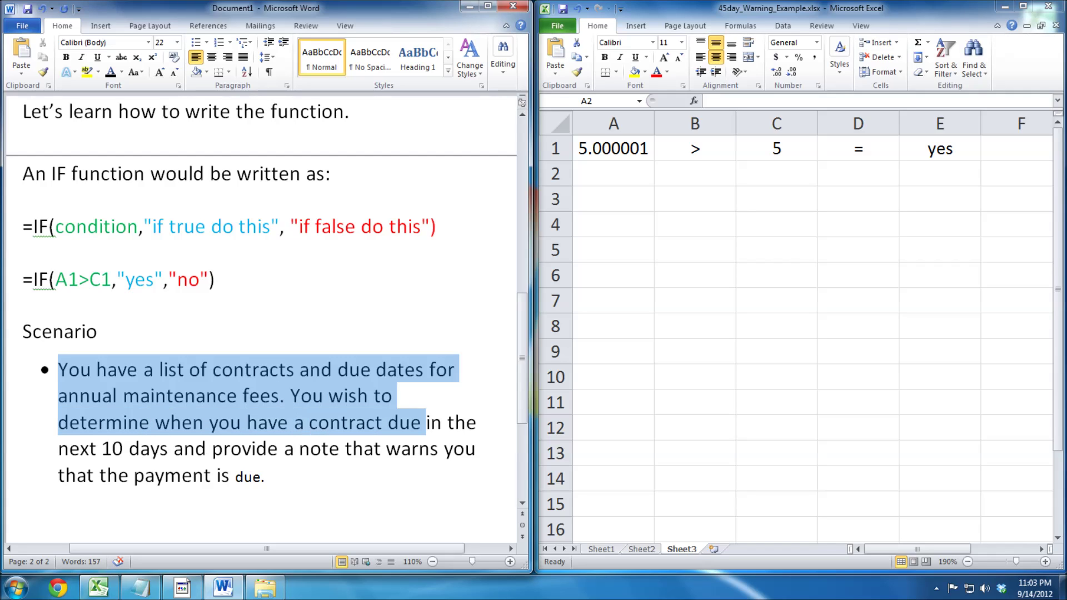
key(shift+Right)
key(shift+Right)
key(shift+Right)
key(shift+Right)
key(shift+Right)
key(shift+Right)
key(shift+Right)
key(shift+Right)
key(shift+Right)
key(shift+Right)
key(shift+Right)
key(shift+Right)
key(shift+Right)
key(shift+Right)
key(shift+Right)
key(shift+Right)
key(shift+Right)
key(shift+Right)
key(shift+Right)
key(shift+Right)
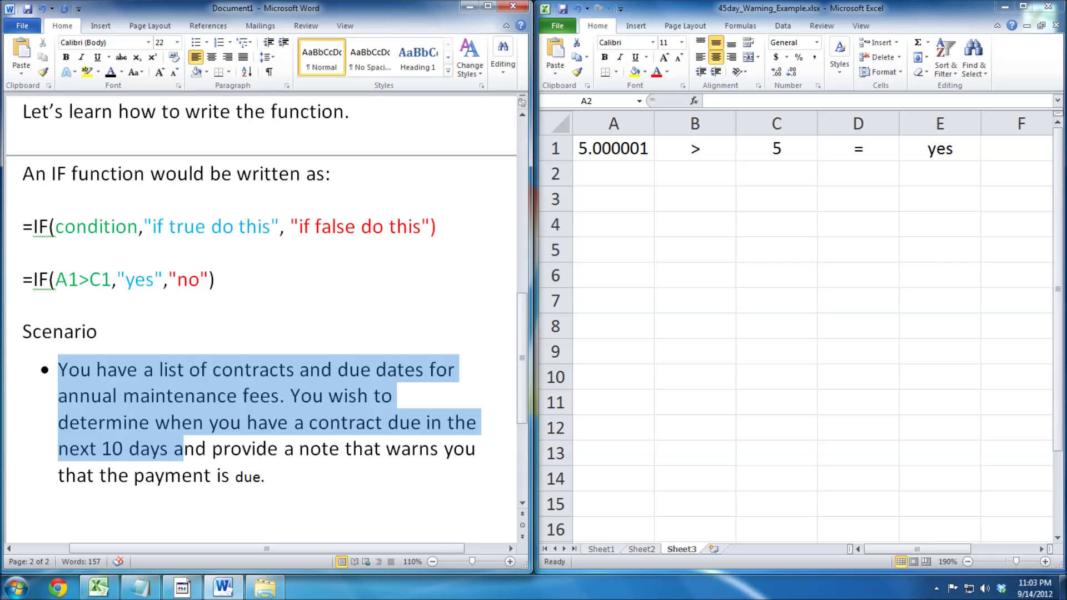
key(shift+Right)
key(shift+Right)
key(shift+Right)
key(shift+Right)
key(shift+Right)
key(shift+Right)
key(shift+Right)
key(shift+Right)
key(shift+Right)
key(shift+Right)
key(shift+Right)
key(shift+Right)
key(shift+Right)
key(shift+Right)
key(shift+Right)
key(shift+Right)
key(shift+Right)
key(shift+Right)
key(shift+Right)
key(shift+Right)
key(shift+Right)
key(shift+Right)
key(shift+Right)
key(shift+Right)
key(shift+Right)
key(shift+Right)
key(shift+Right)
key(shift+Right)
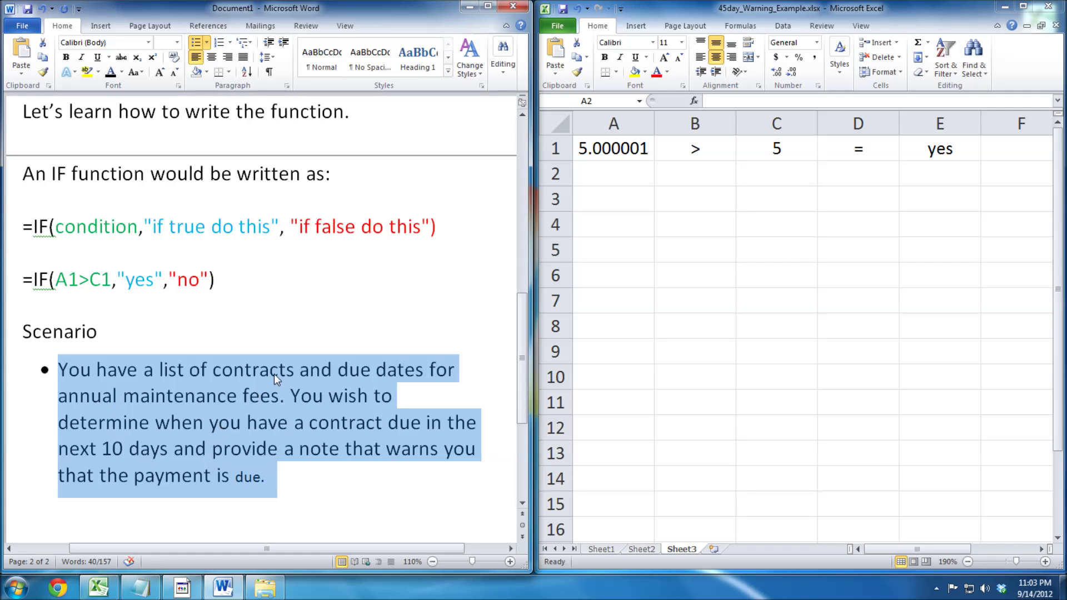
click(715, 550)
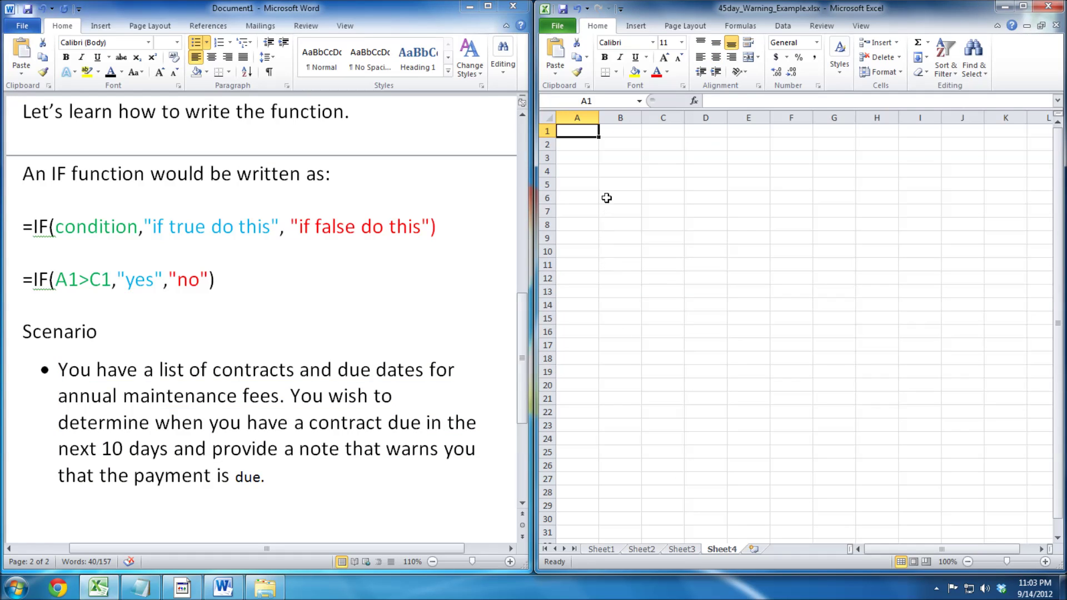
Step: Widen column A and type the labels Due Date: in A1 and Today's Date: in A2
scroll(606, 197, up, 7)
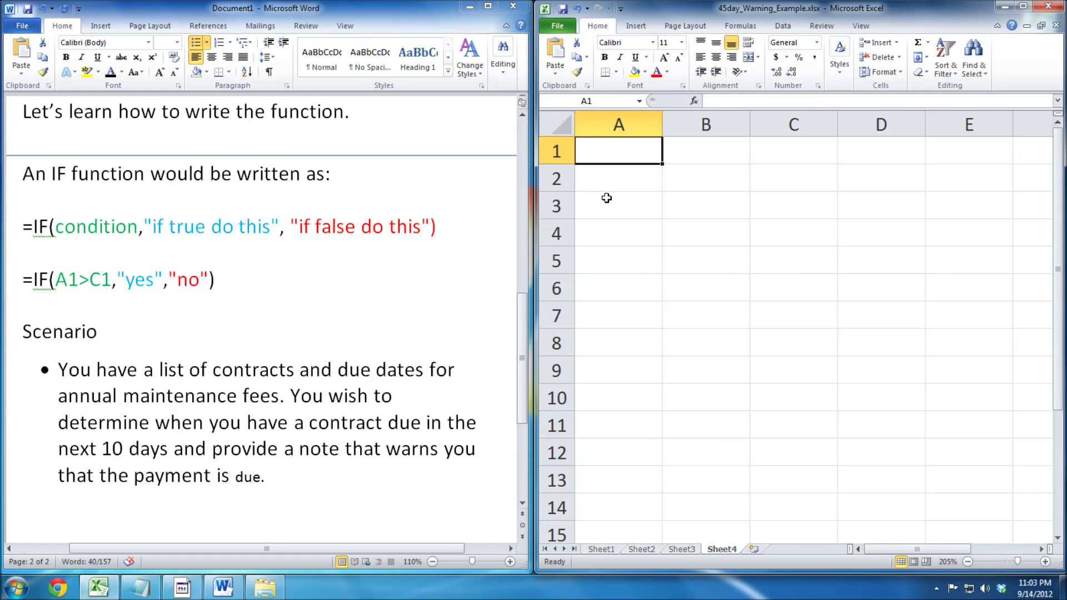
scroll(606, 198, up, 1)
drag(669, 129, 715, 130)
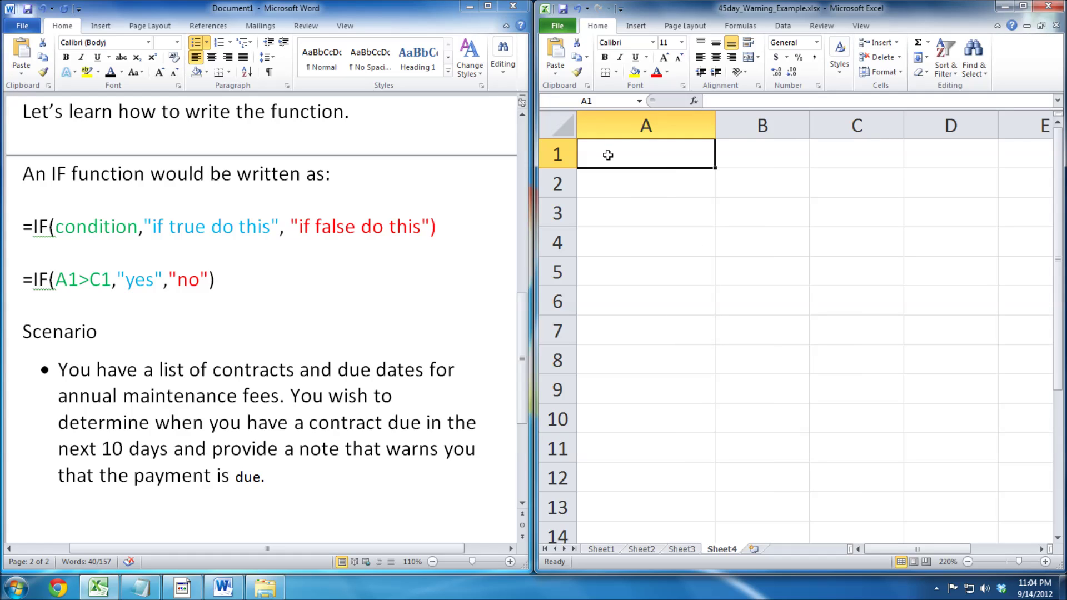
text(Due Date)
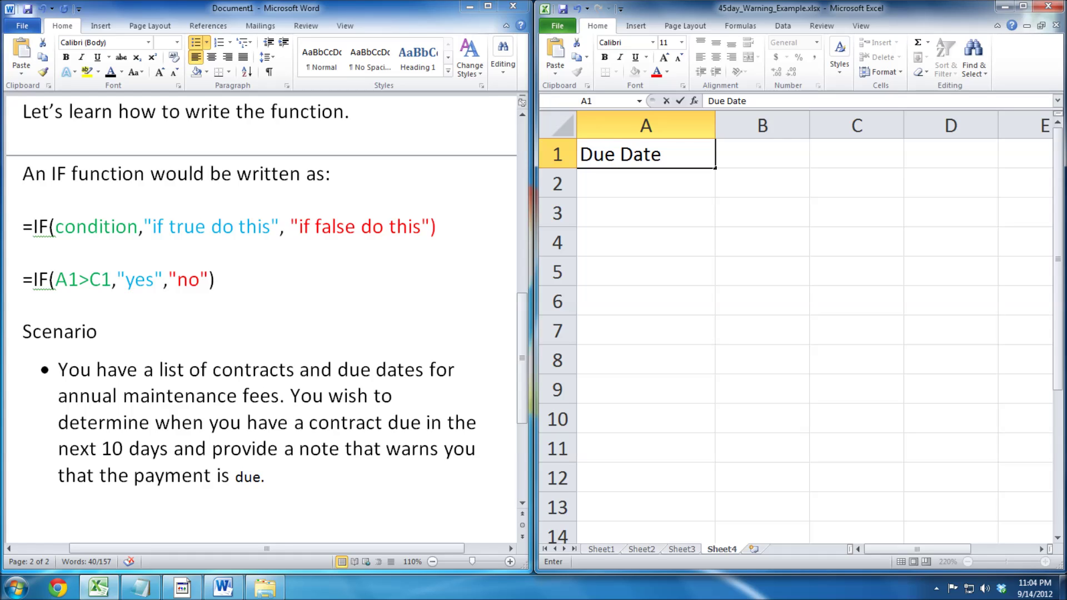
text(:)
key(Return)
text(T)
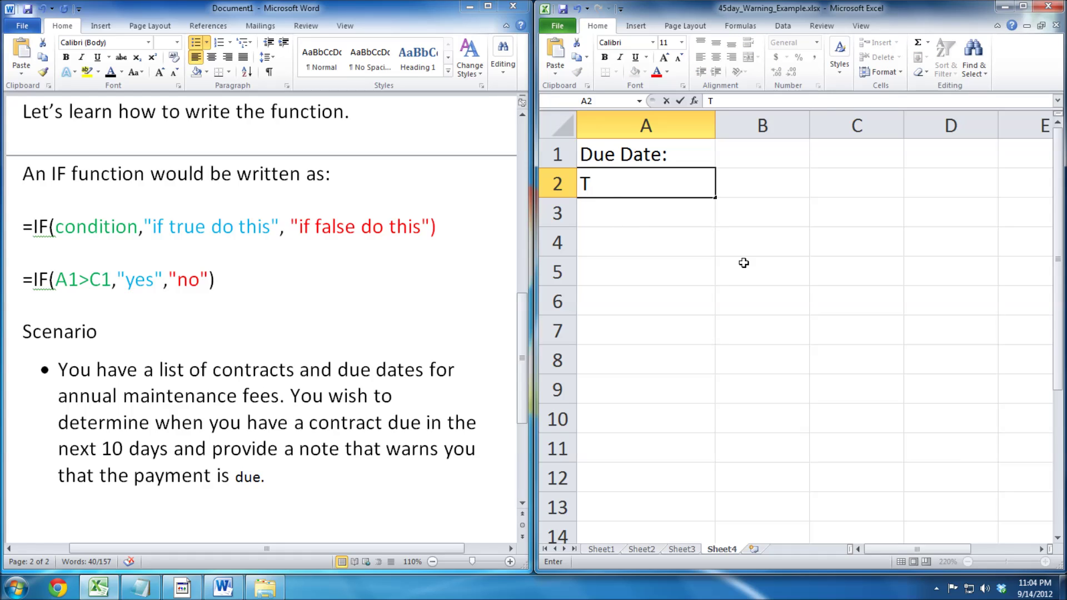
text(oday's Date:)
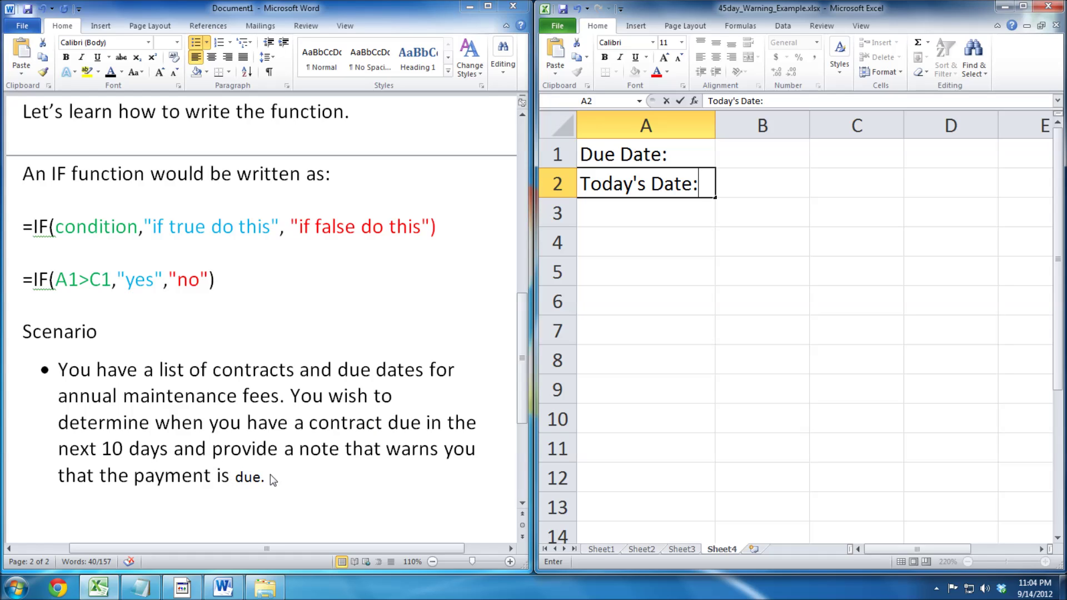
click(780, 163)
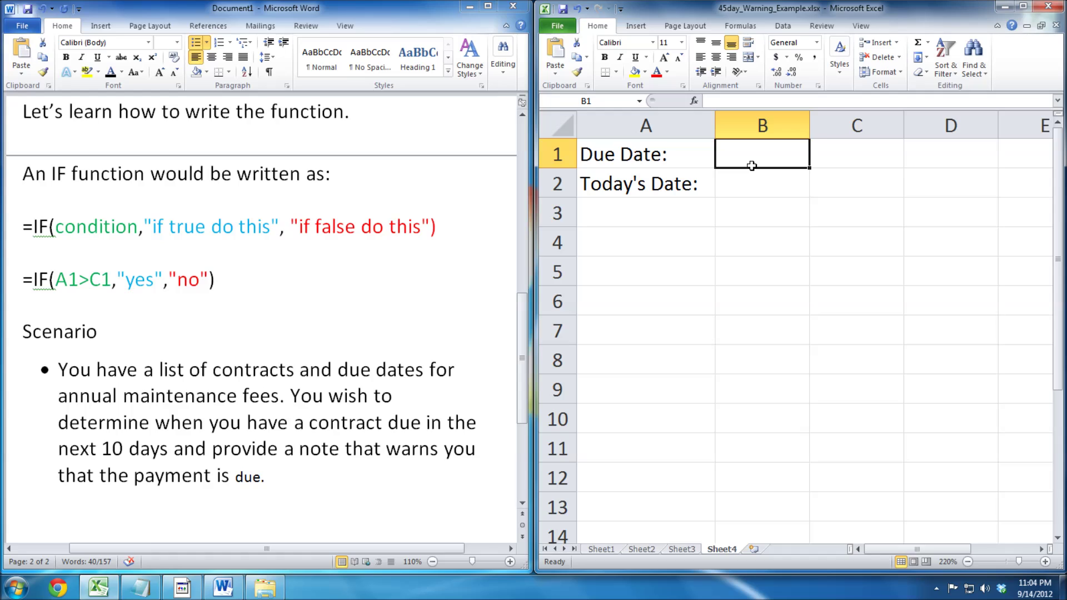
Step: Enter 9/25/2012 as the due date in B1 and =TODAY() in B2
text(9)
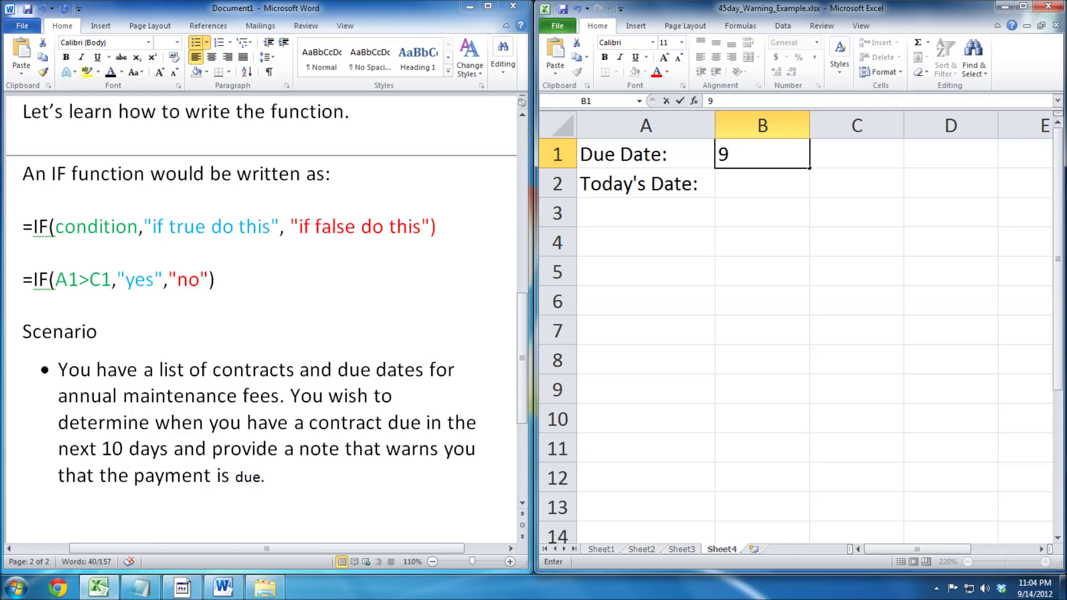
text(/25/2012)
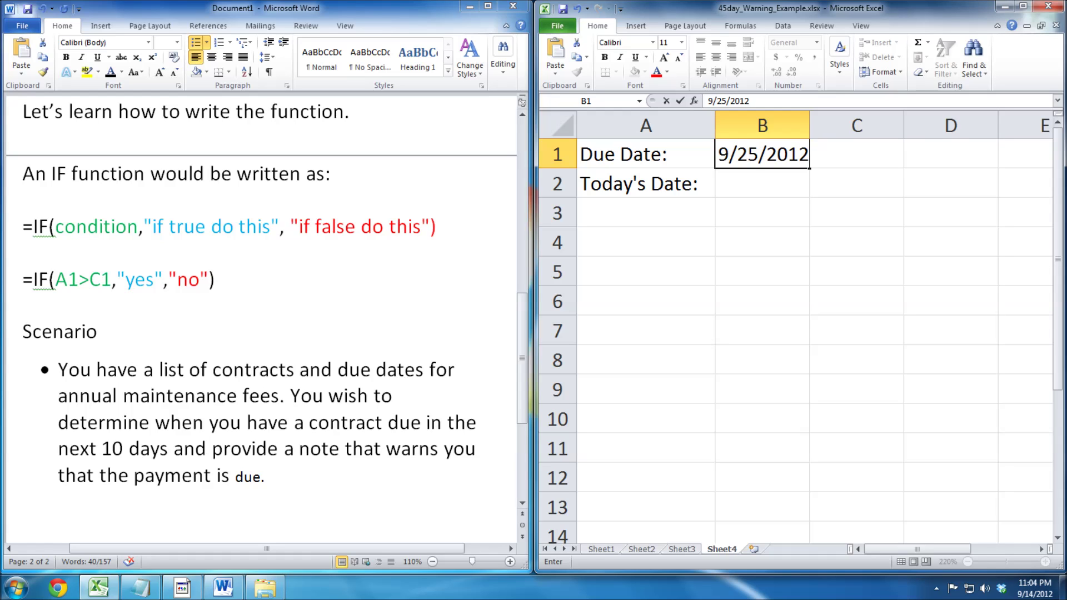
click(750, 179)
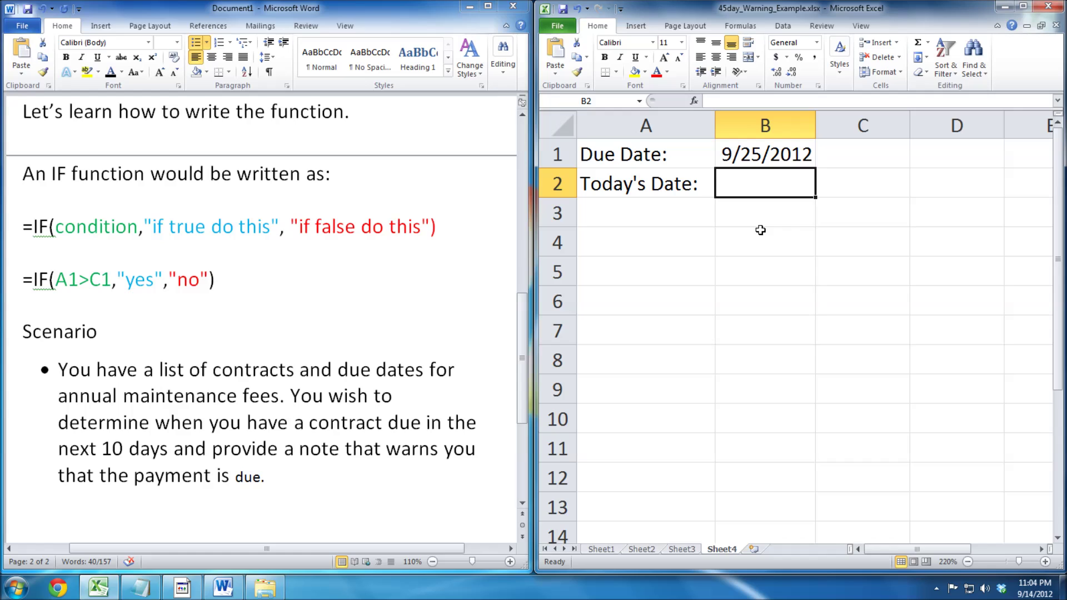
text(=Today)
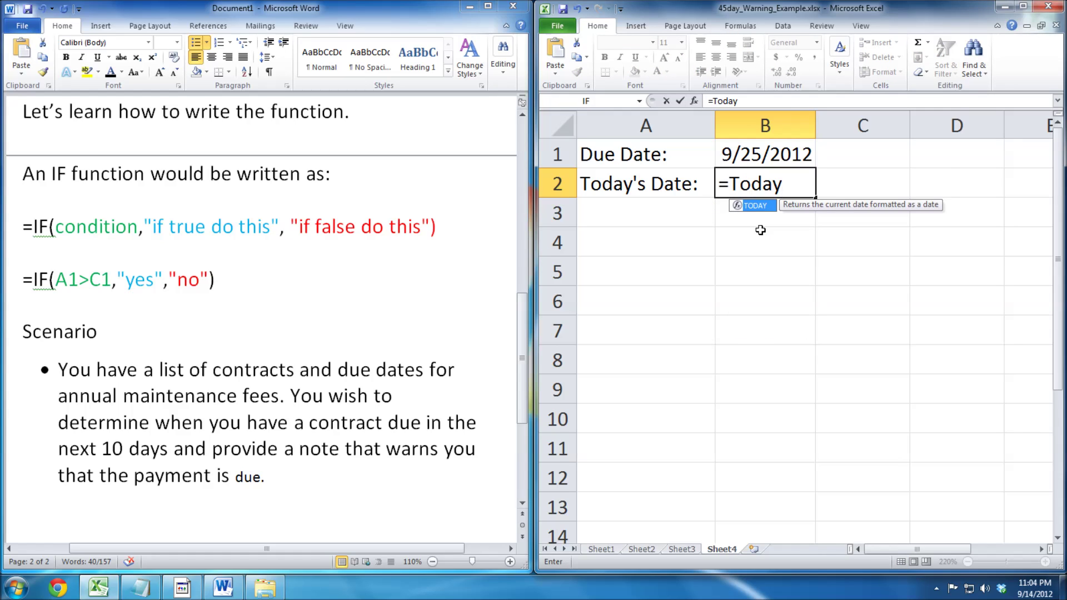
text(())
key(Return)
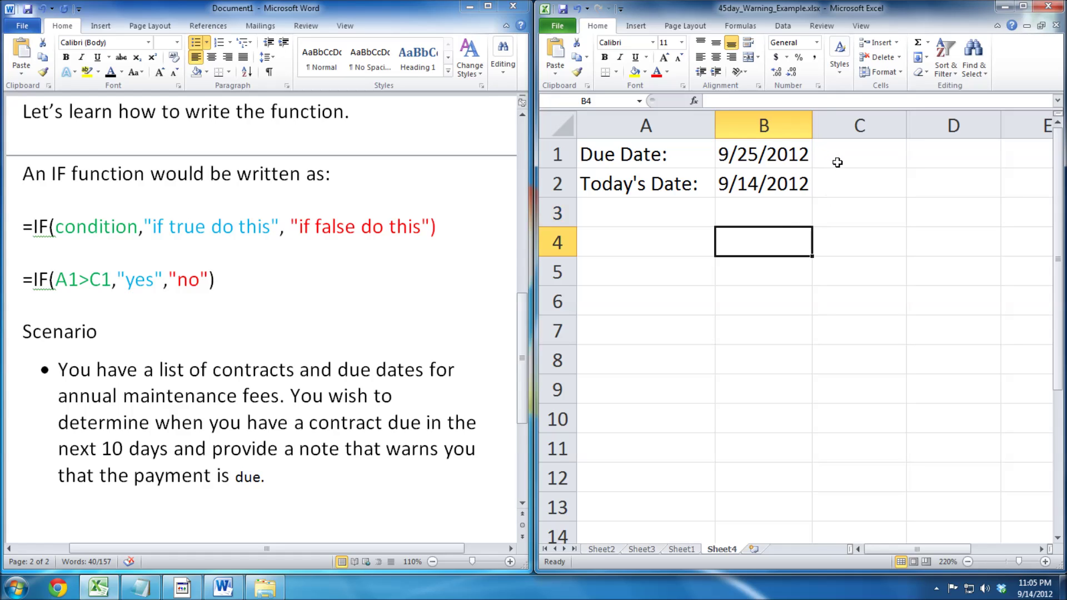
click(840, 187)
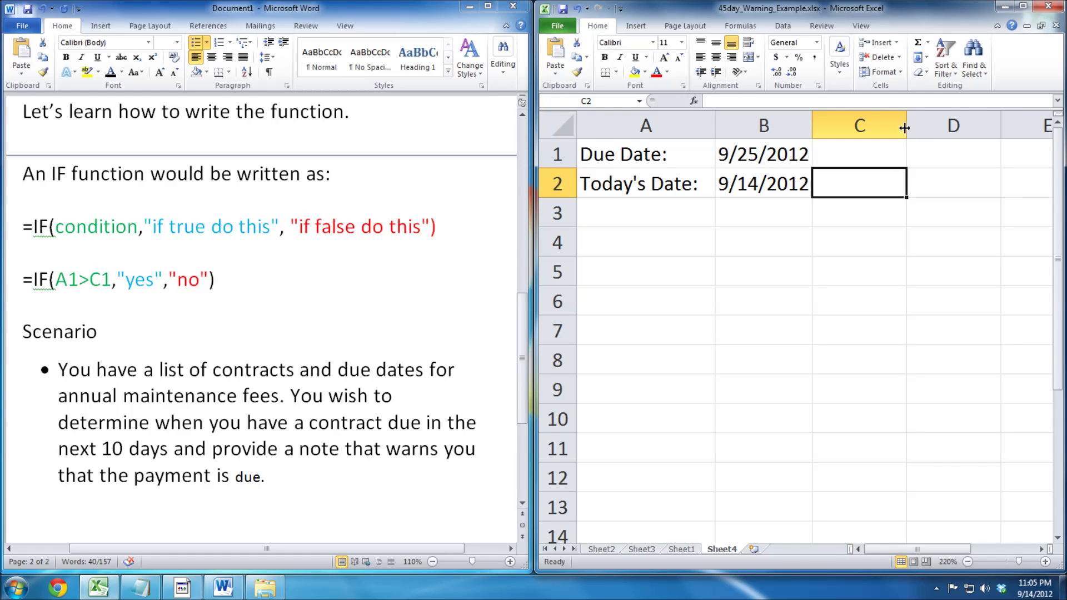
Step: Widen columns C and B, test 'Warning Payment Due soon' in C2, then clear it
drag(906, 127, 1009, 127)
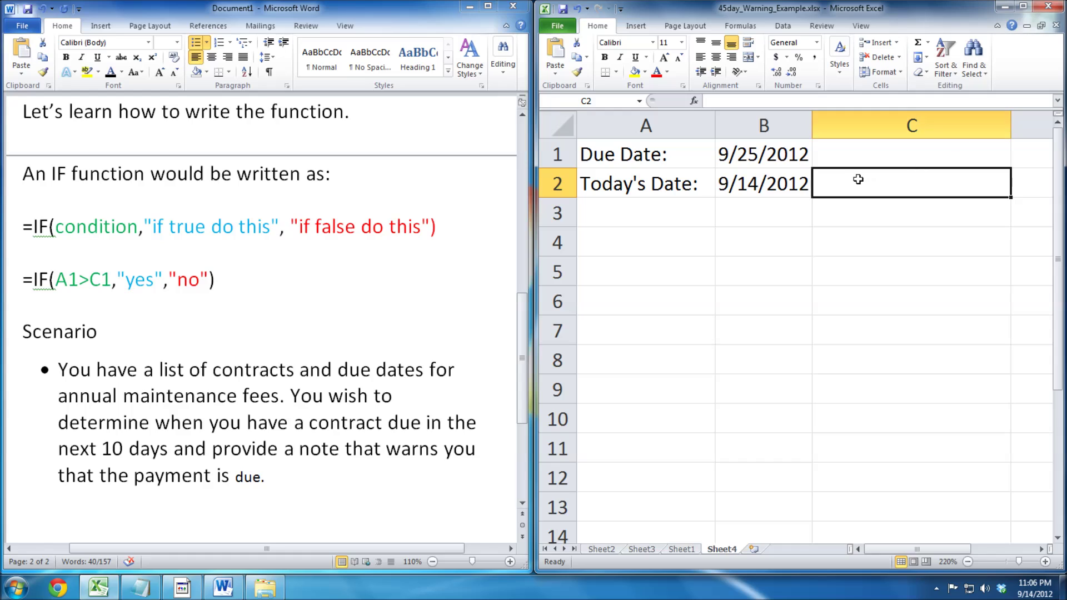
text(Wa)
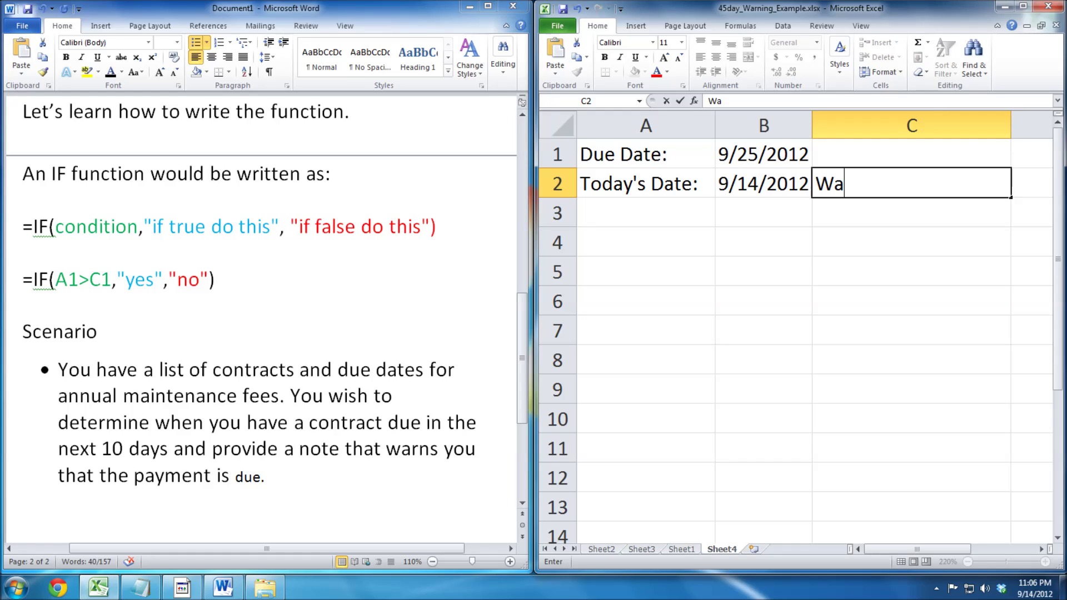
text(rning Pa)
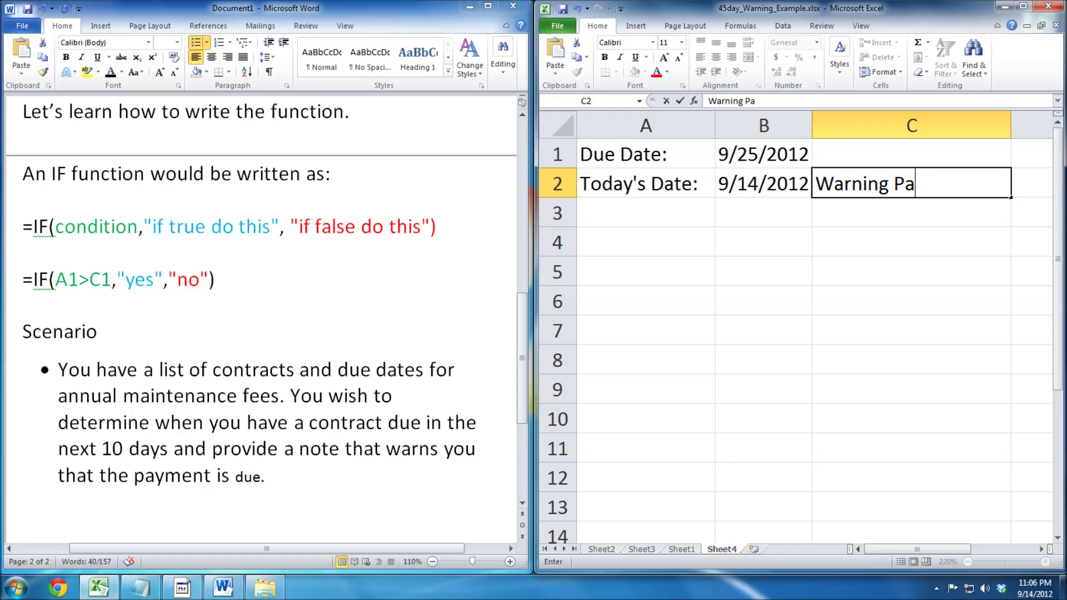
text(yment Due soon)
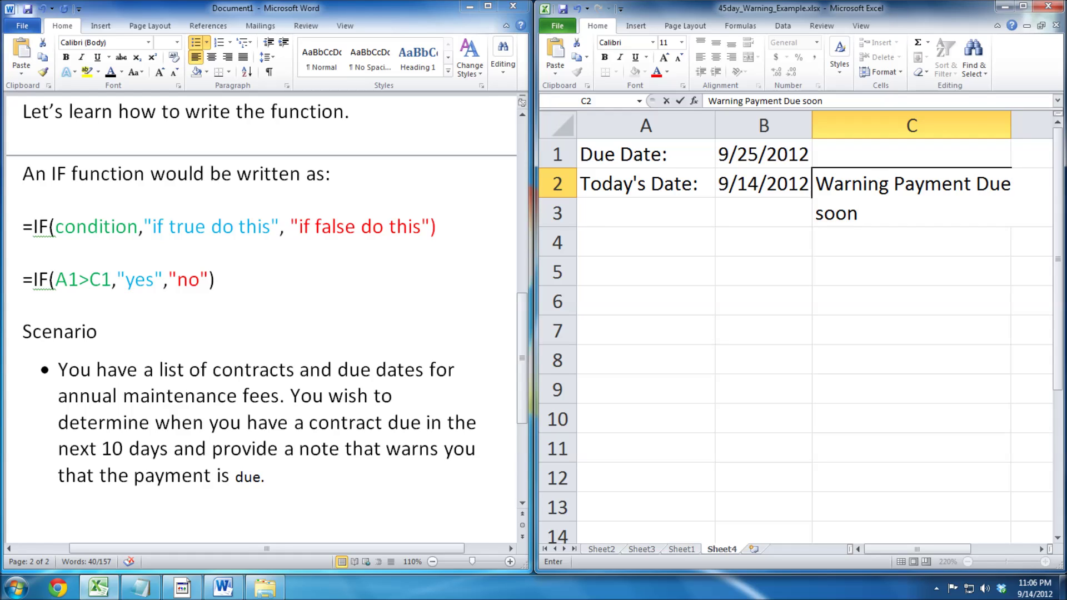
click(855, 245)
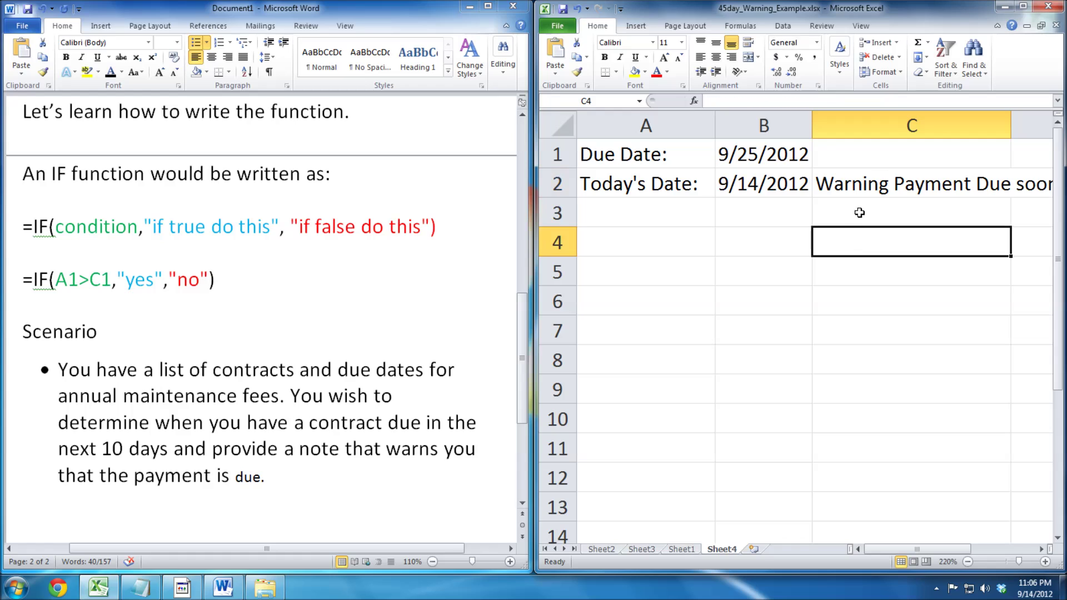
click(968, 562)
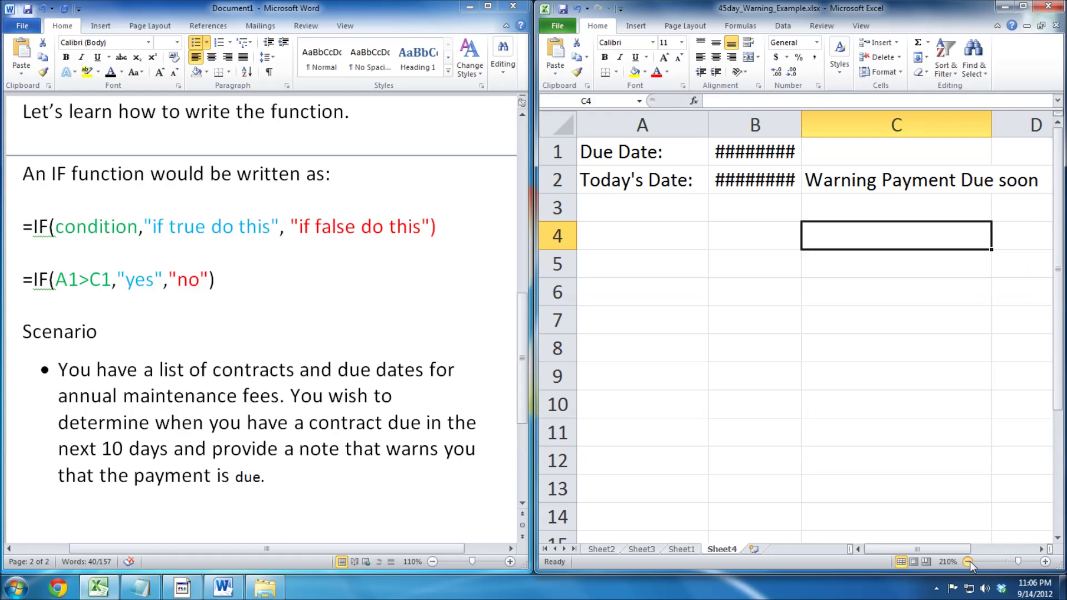
drag(798, 127, 814, 127)
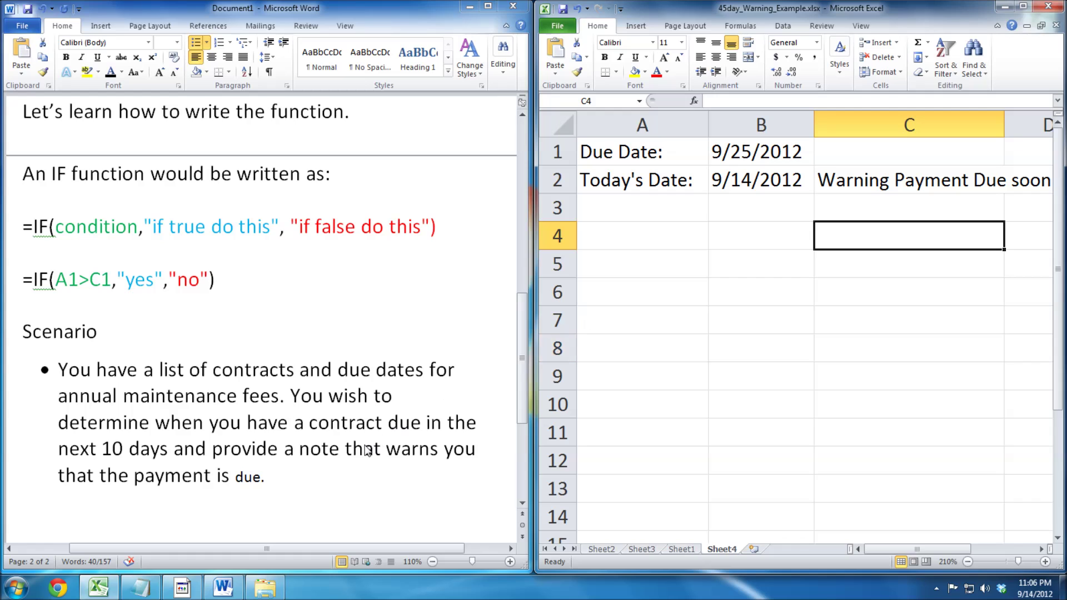
click(398, 448)
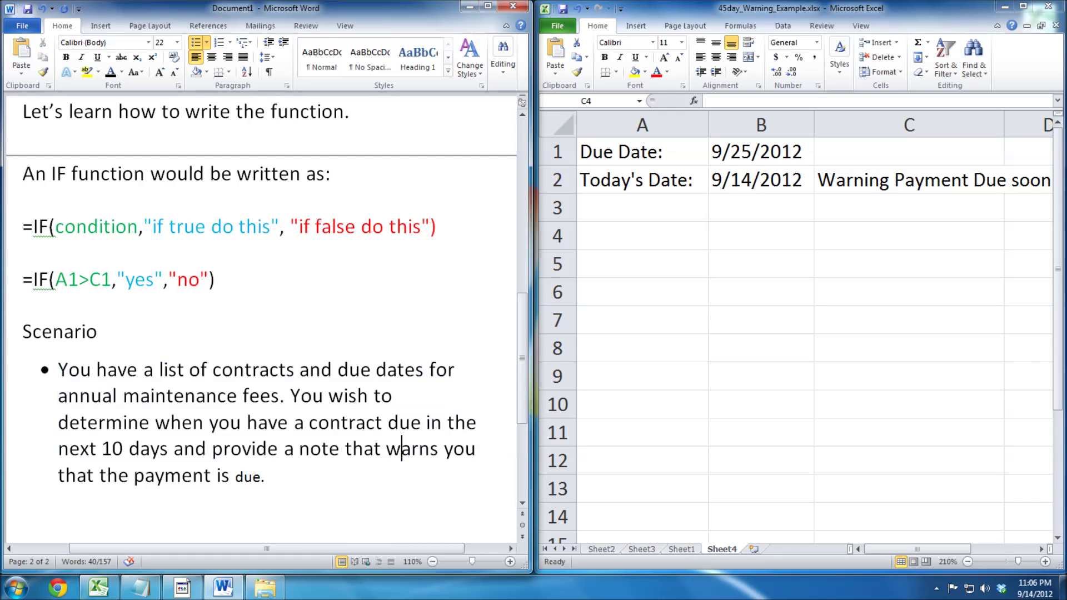
drag(386, 448, 252, 485)
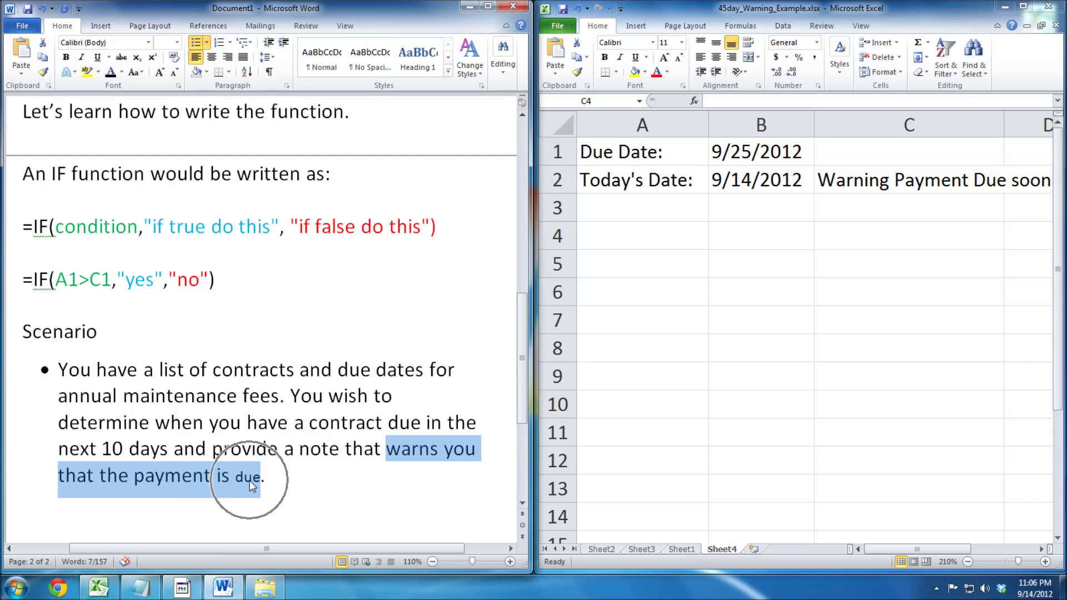
click(895, 179)
key(Delete)
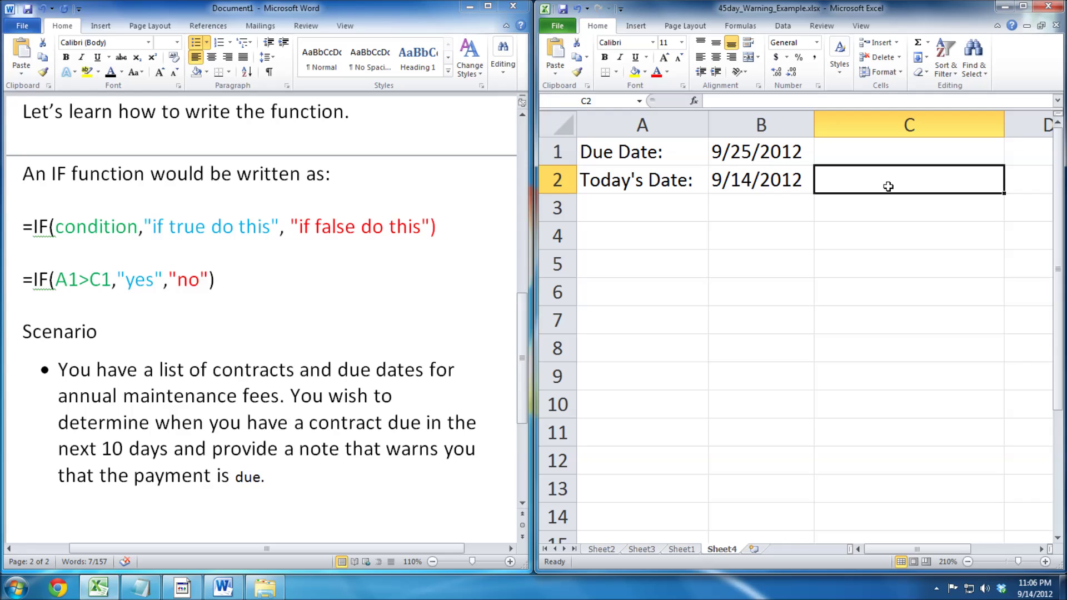
Step: Type =IF(B2+11>B1, 'Warning Payment is due', '') into C2, checking it against the notes
text(=IF)
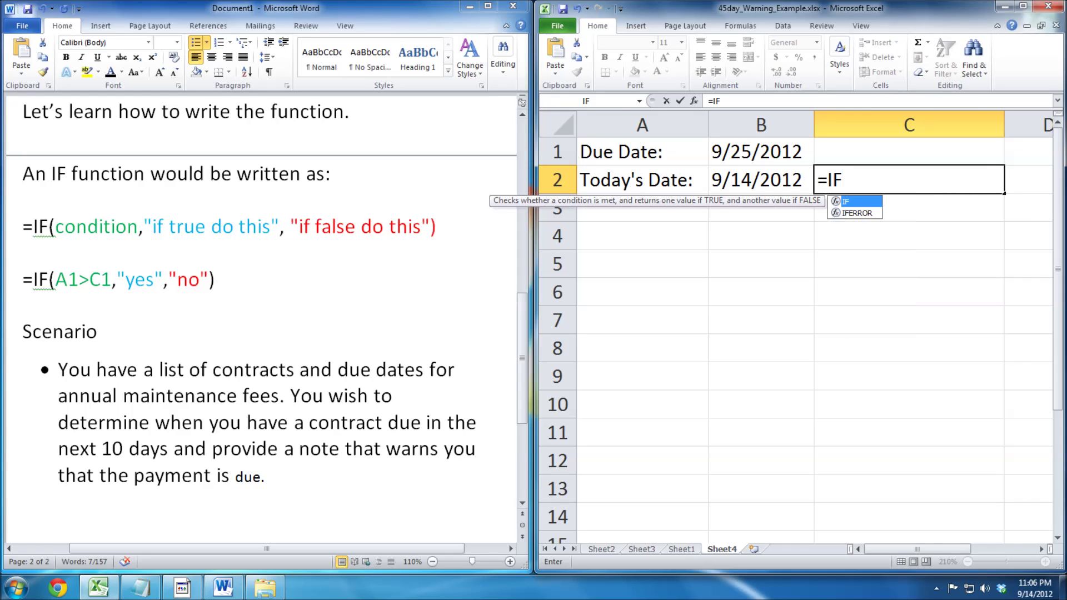
text(()
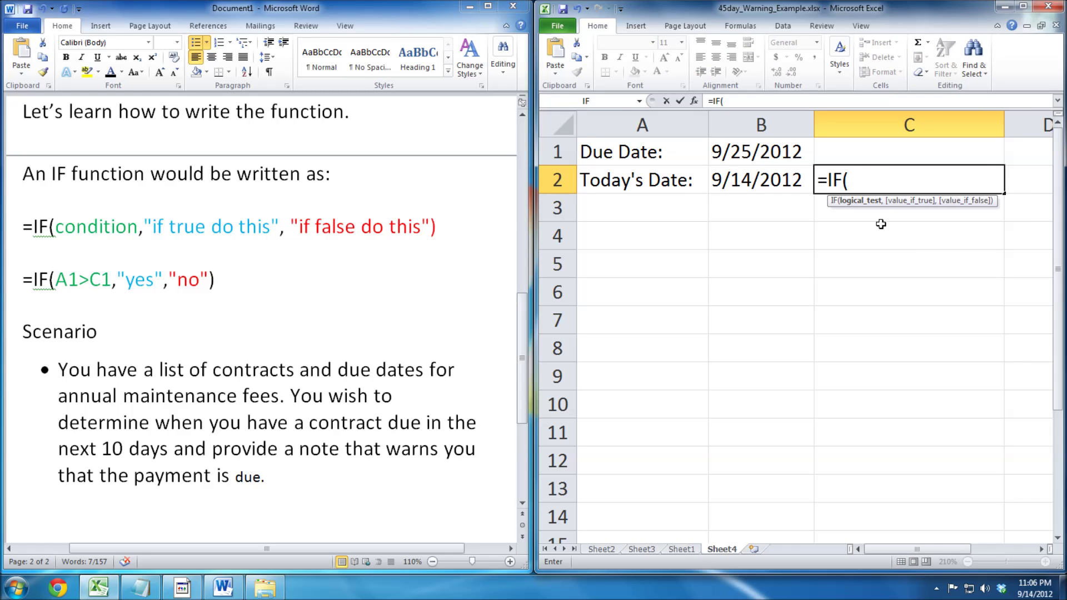
click(778, 185)
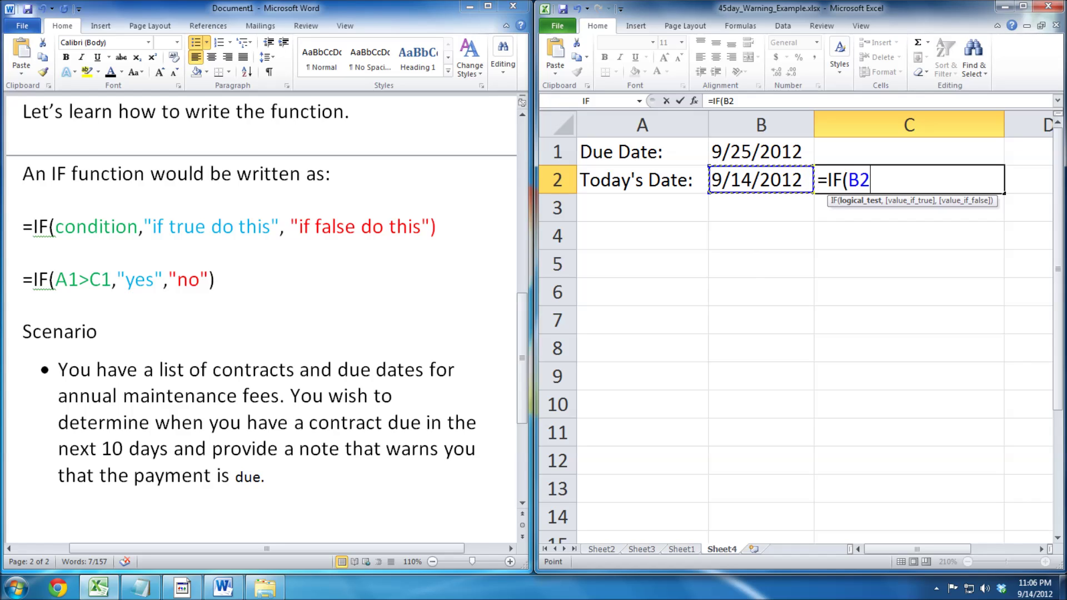
text(+)
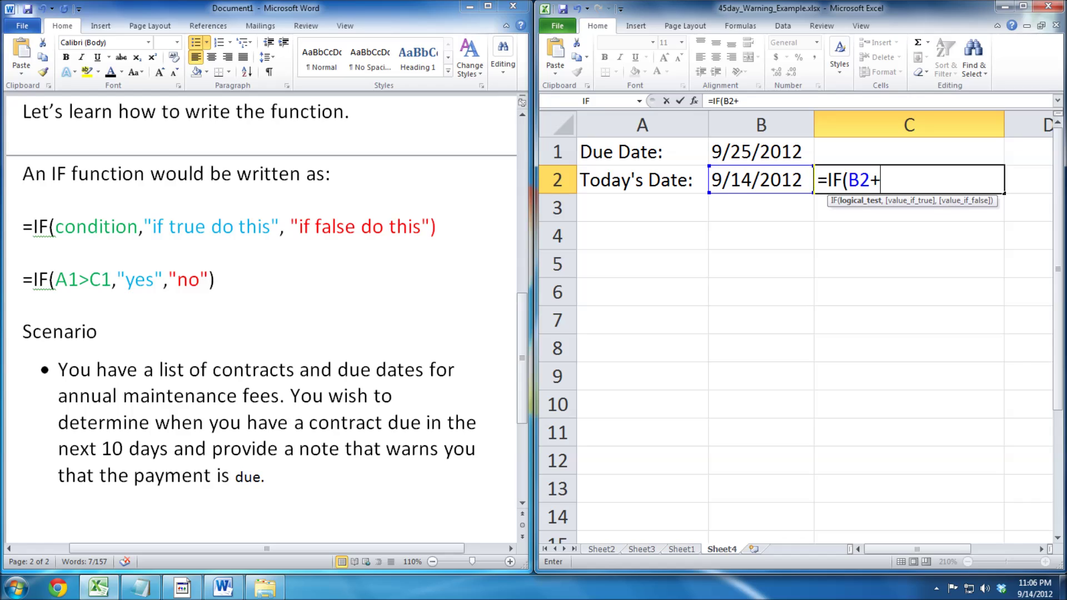
click(111, 459)
click(111, 459)
text(11>)
click(777, 151)
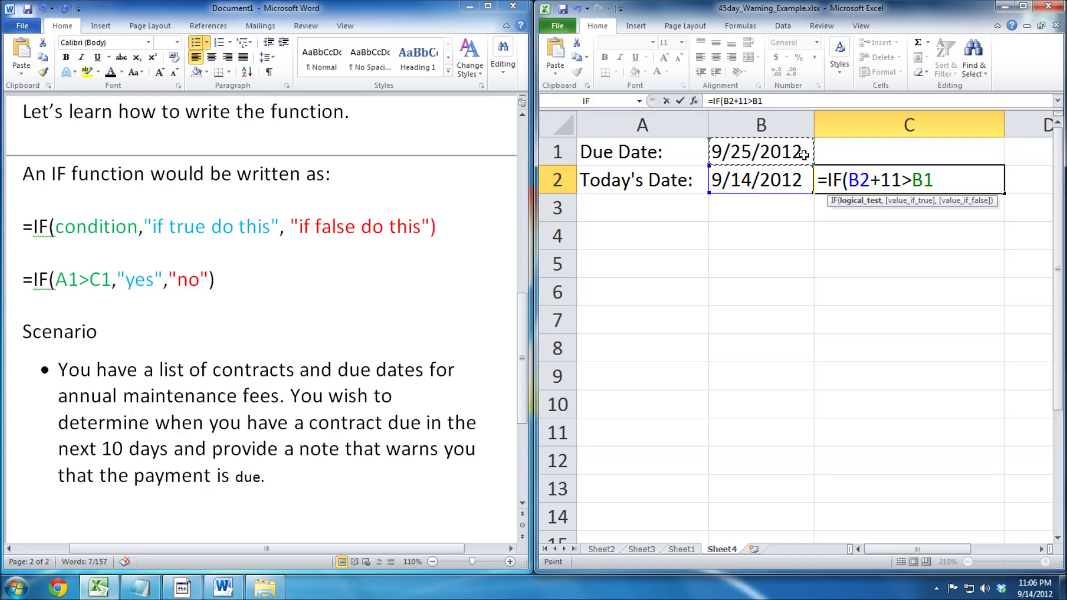
text(, "W)
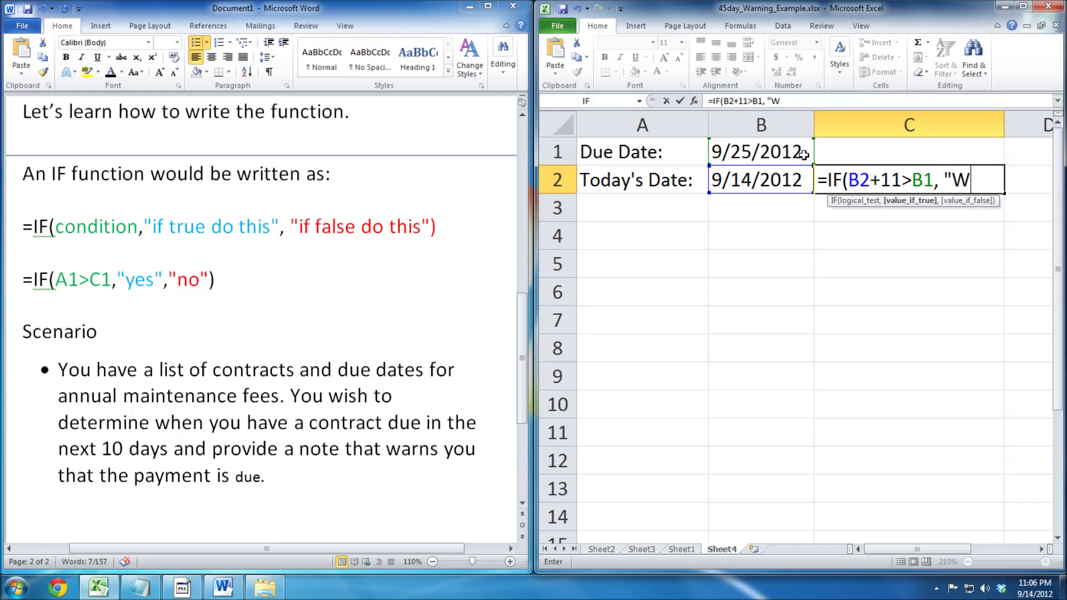
text(arning Pay)
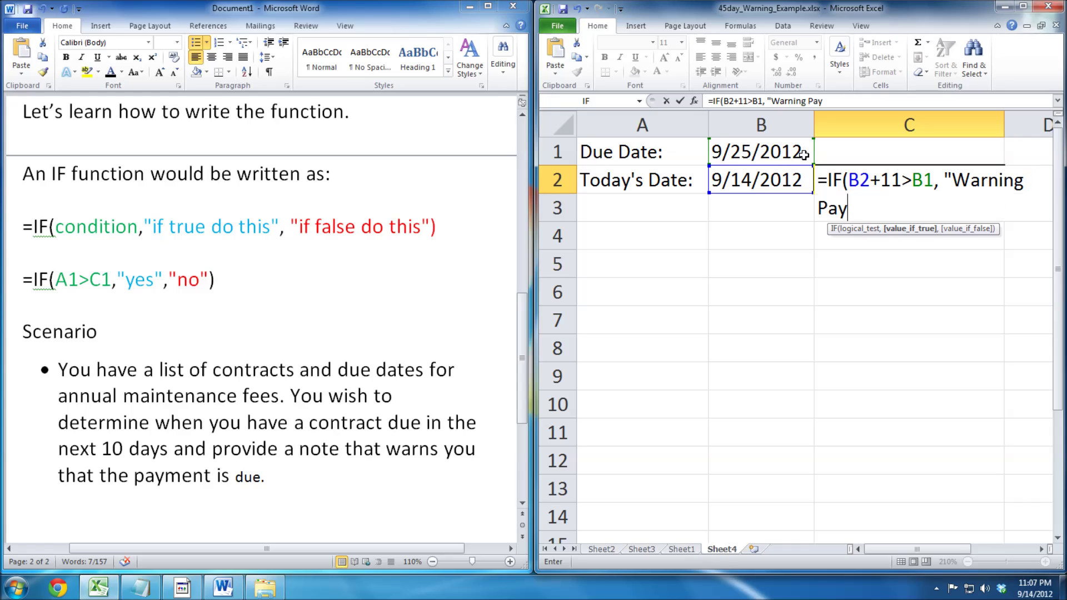
text(ment is due)
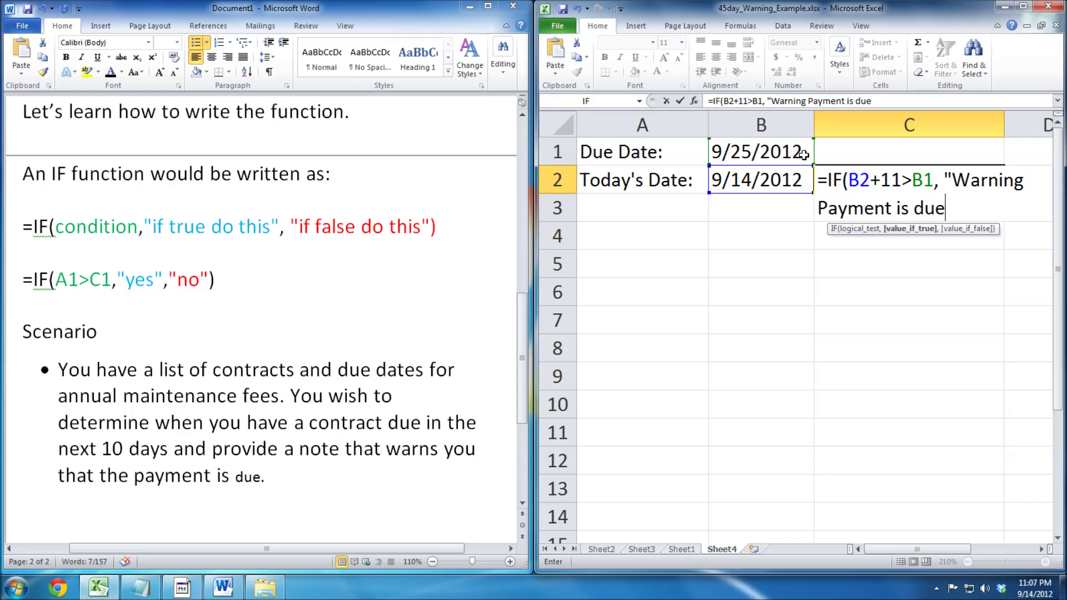
text(", )
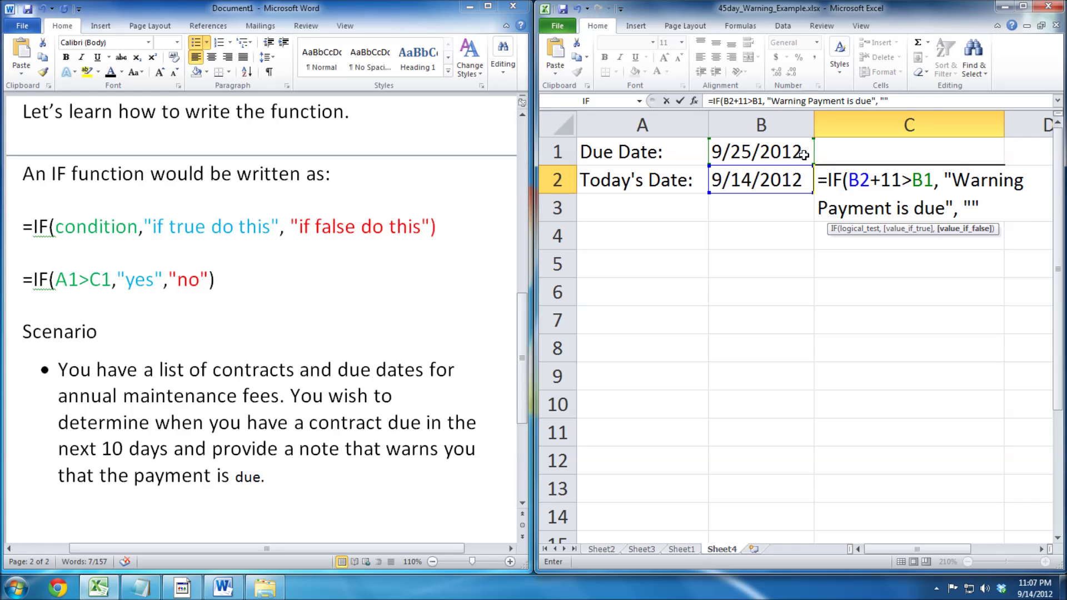
text(""))
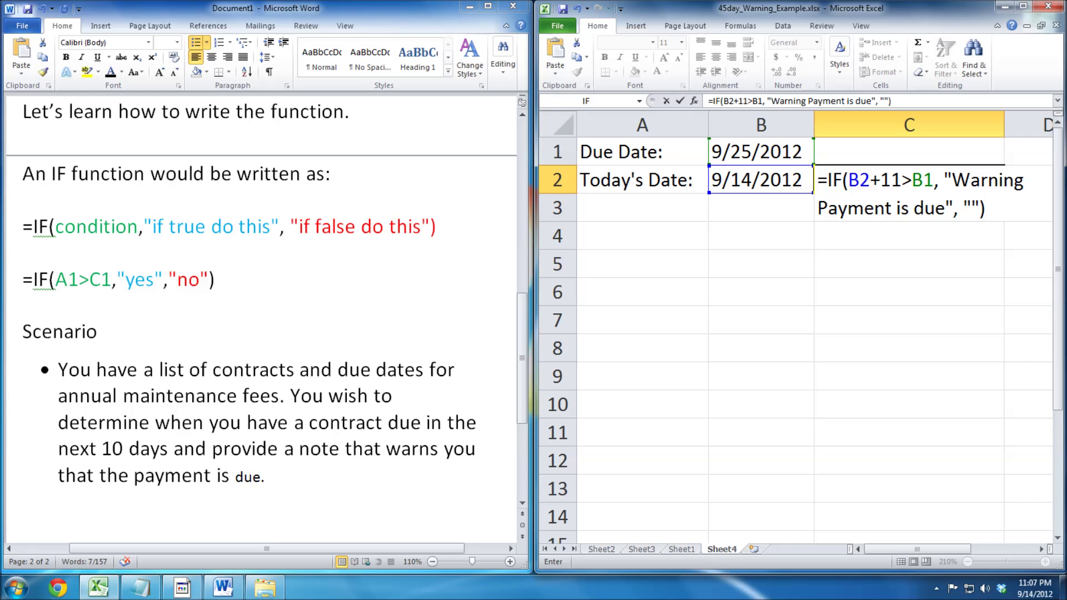
drag(952, 180, 944, 209)
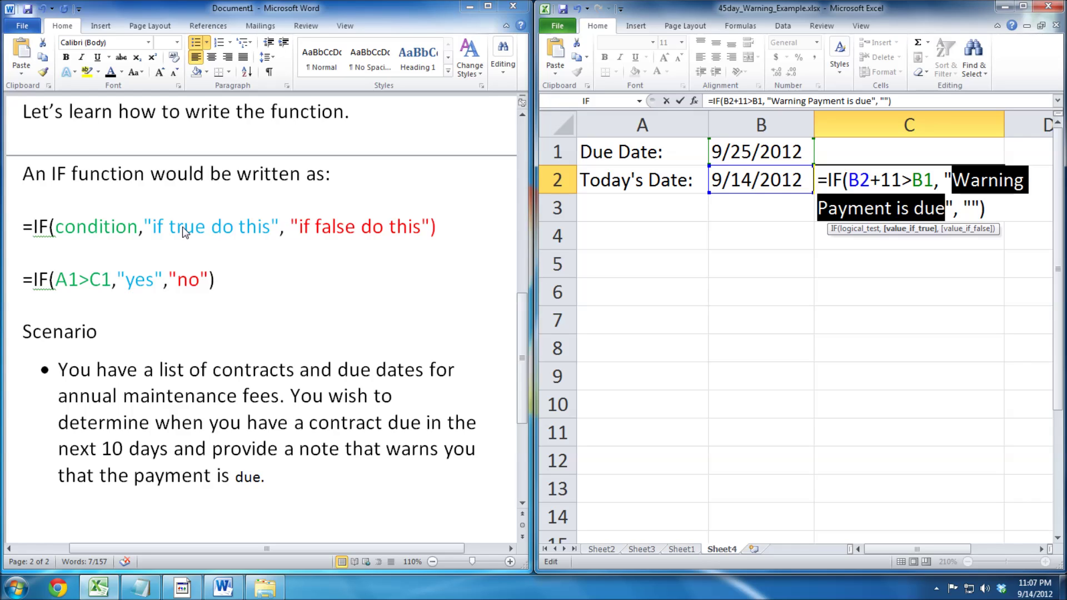
key(alt+Tab)
drag(153, 227, 270, 227)
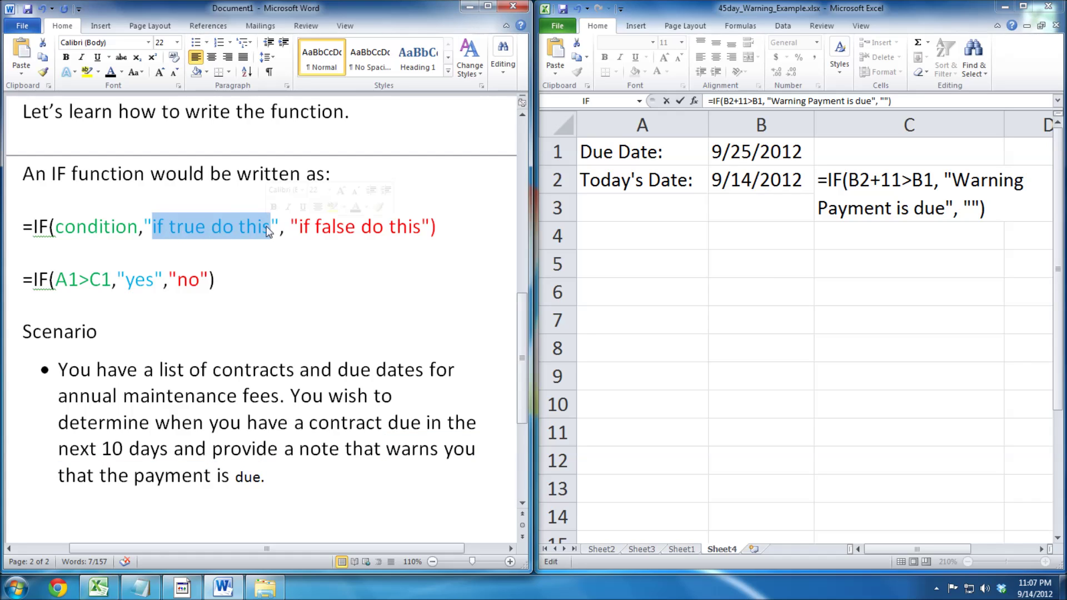
key(alt+Tab)
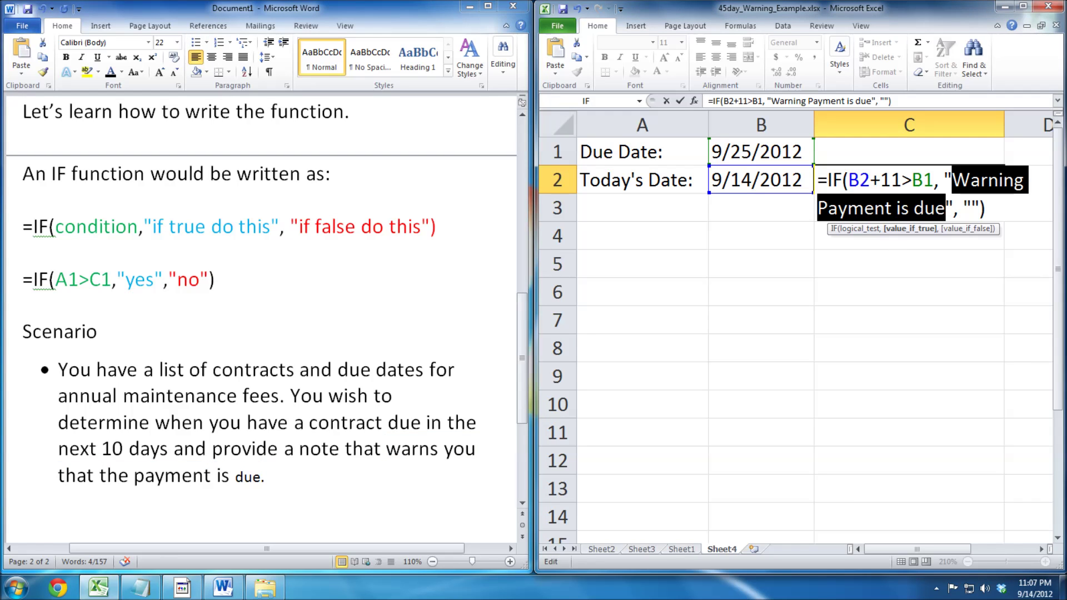
Step: Enter the finished IF formula in C2, which shows blank with the due date 11 days away
click(970, 207)
click(985, 208)
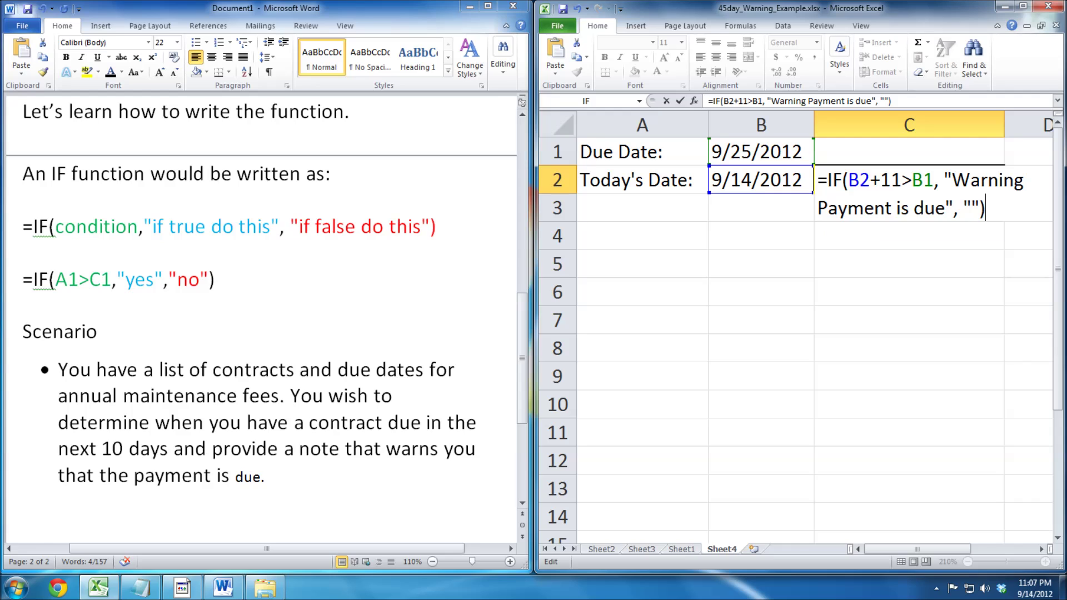
key(Return)
click(916, 175)
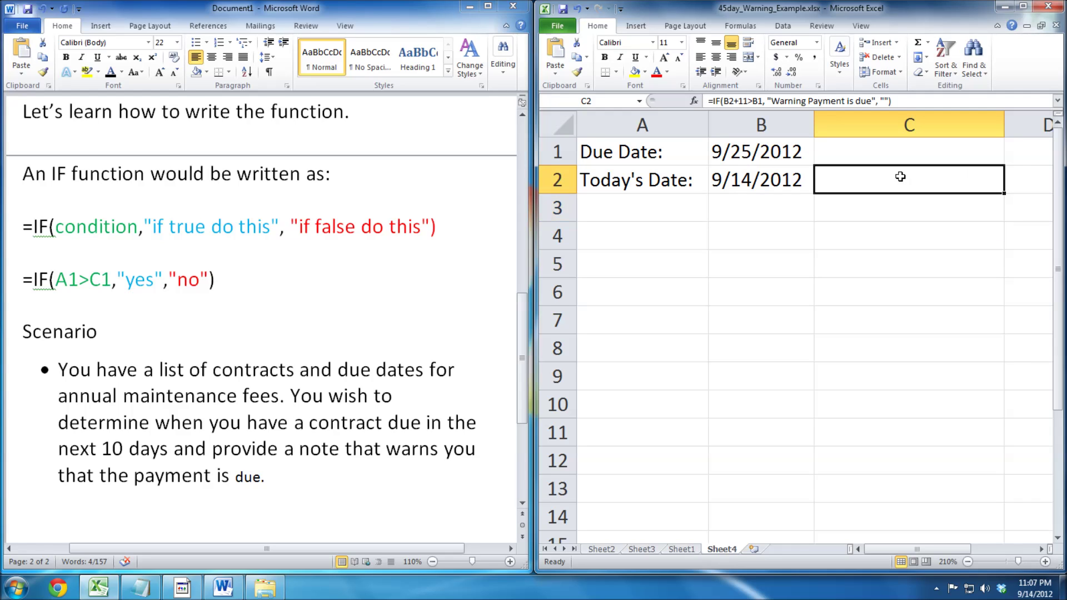
Step: Try changing the B1 due date's day to 4, then cancel and move down to B2
double_click(749, 152)
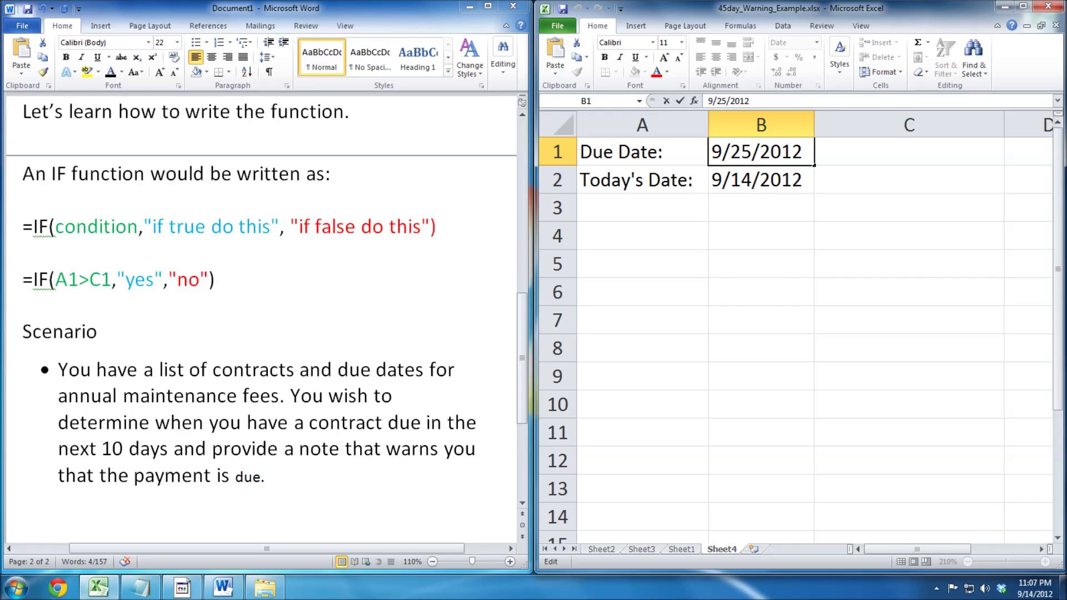
key(BackSpace)
text(4)
key(Escape)
key(Down)
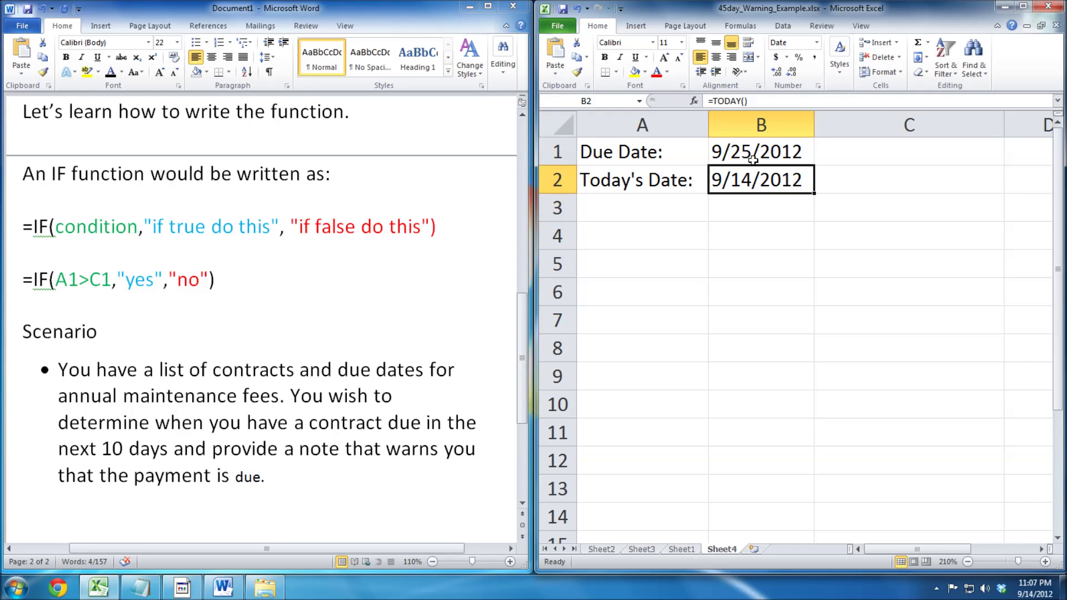
Step: Write a temporary note in B4 reading 'is is 11 days'
click(719, 238)
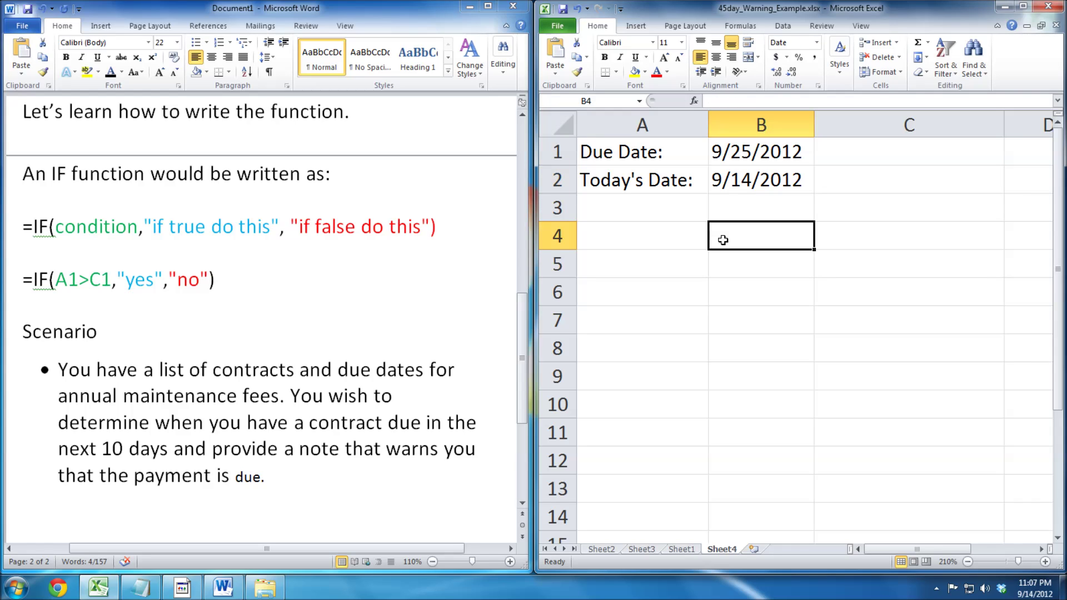
text(^th)
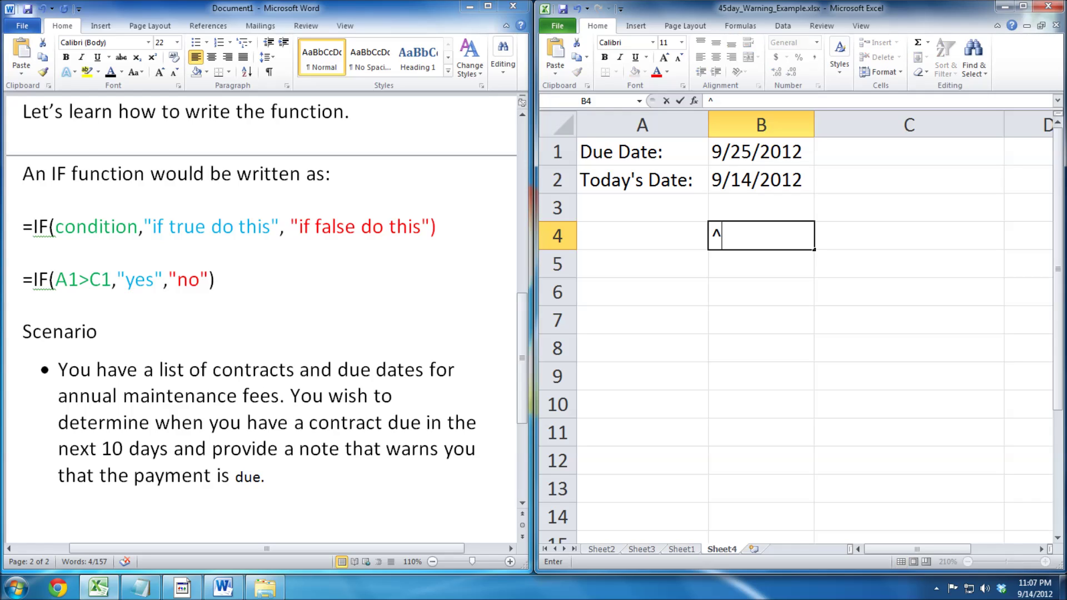
key(BackSpace)
key(BackSpace)
text(that)
key(BackSpace)
key(BackSpace)
text(is is 11 days)
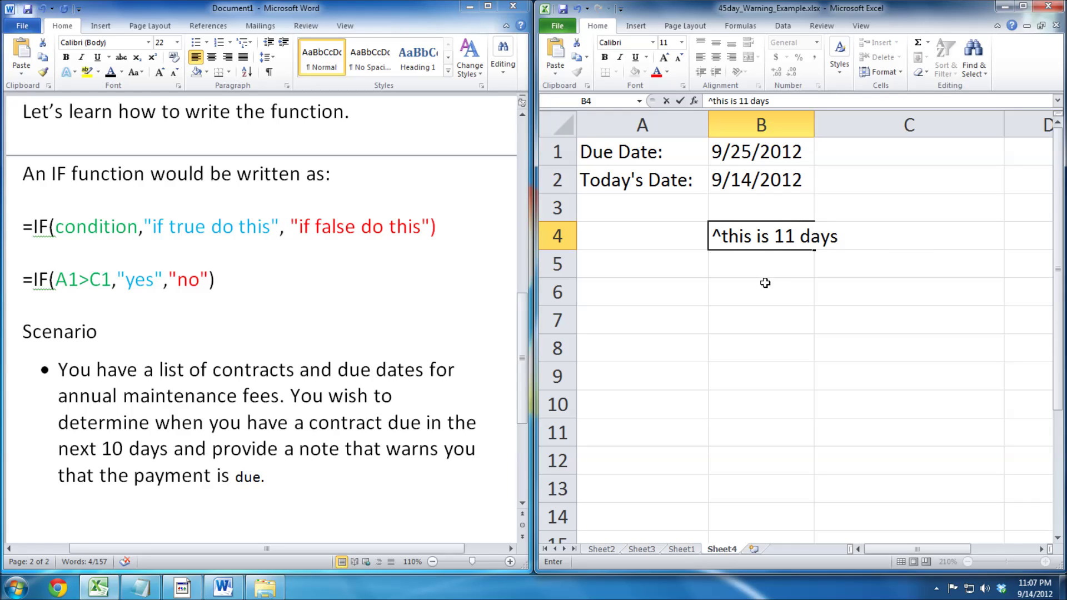
Step: Change the due date in B1 from 9/25/2012 to 9/24/2012
click(746, 153)
key(F2)
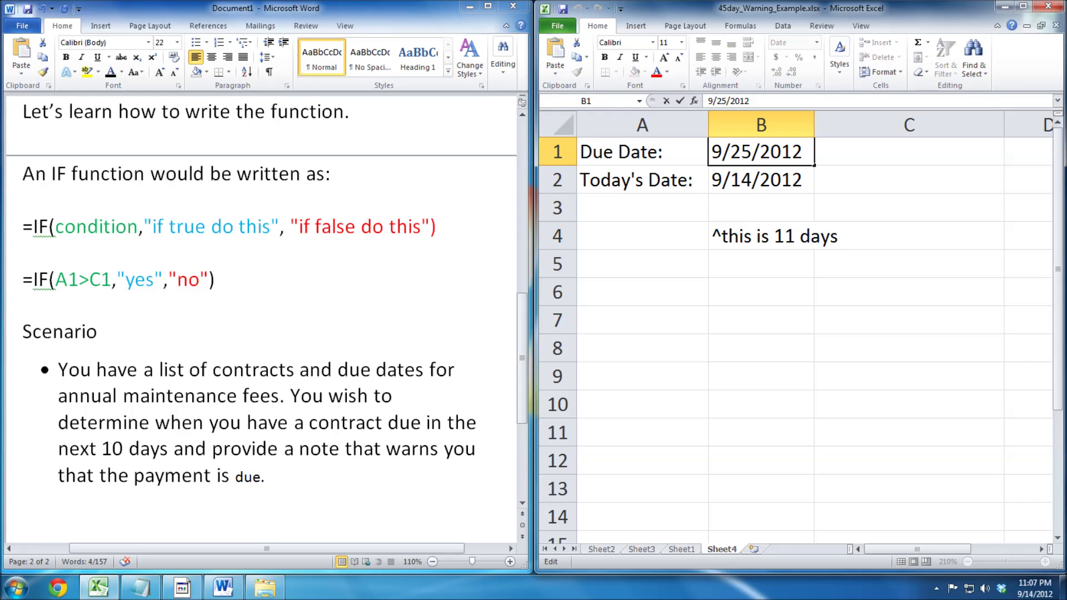
key(BackSpace)
text(4)
key(Return)
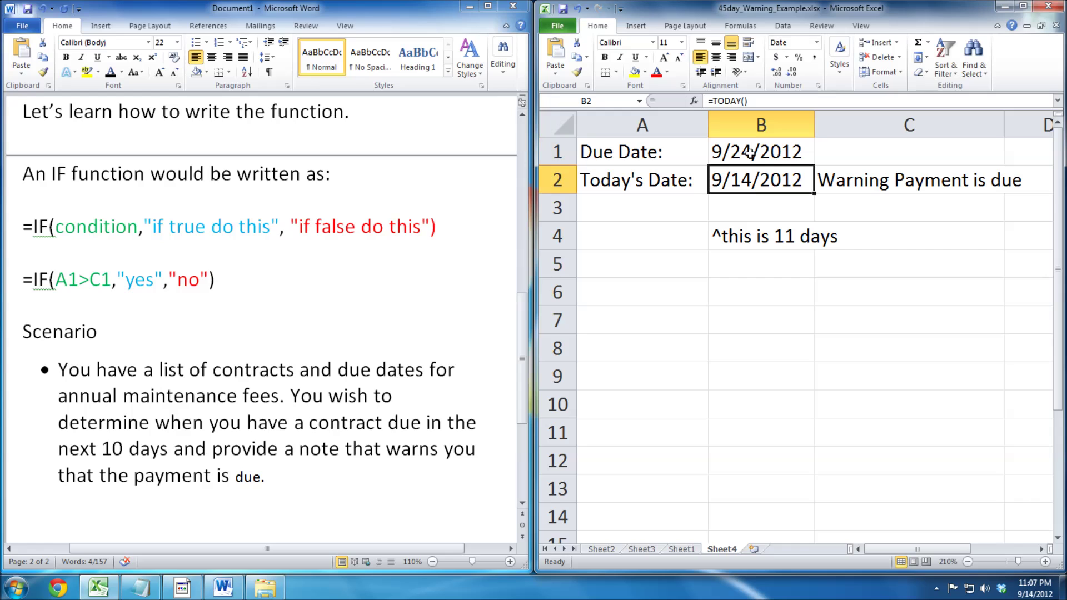
Step: Correct the B4 note to '10 days', then clear cell B4
double_click(792, 239)
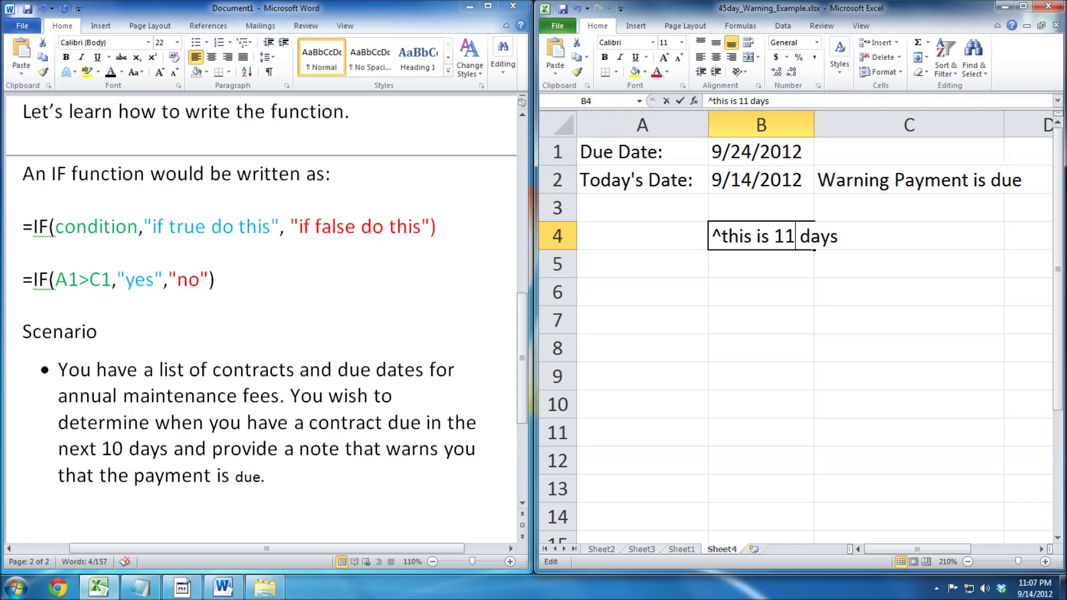
key(BackSpace)
text(0)
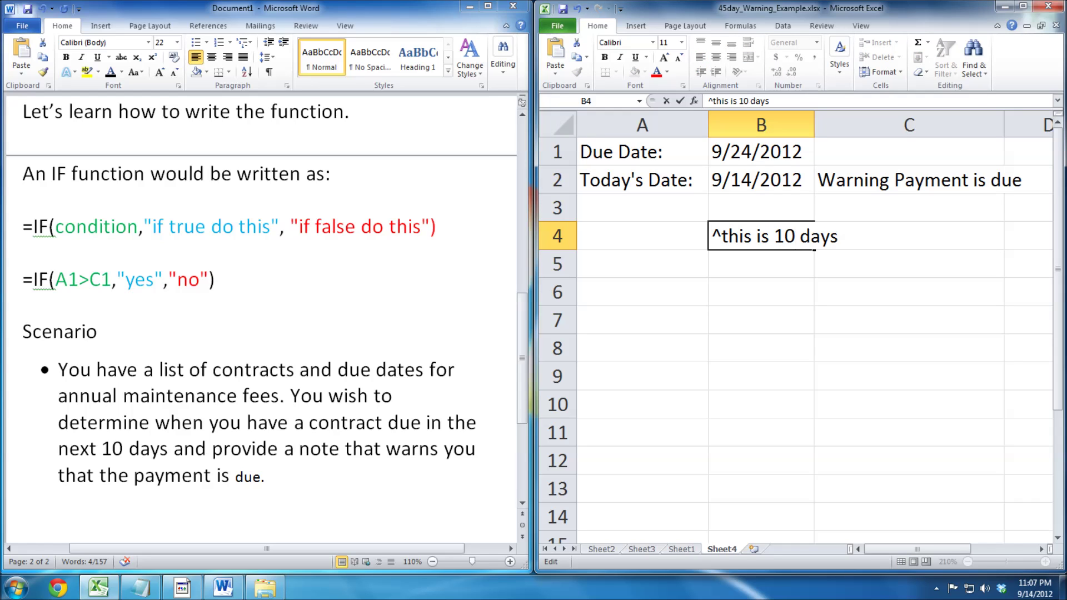
key(Return)
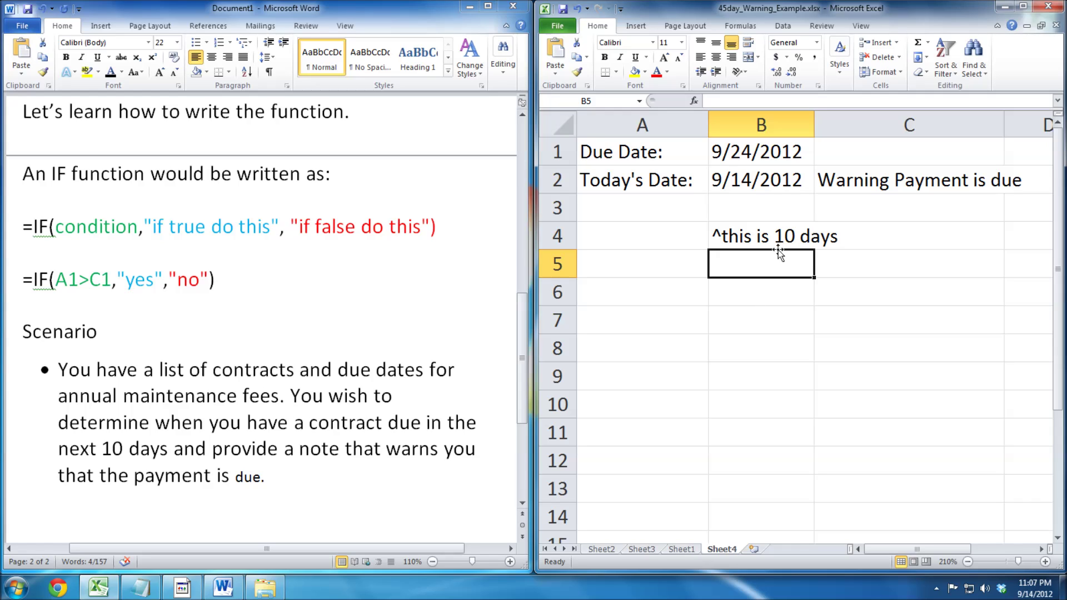
click(776, 244)
key(Delete)
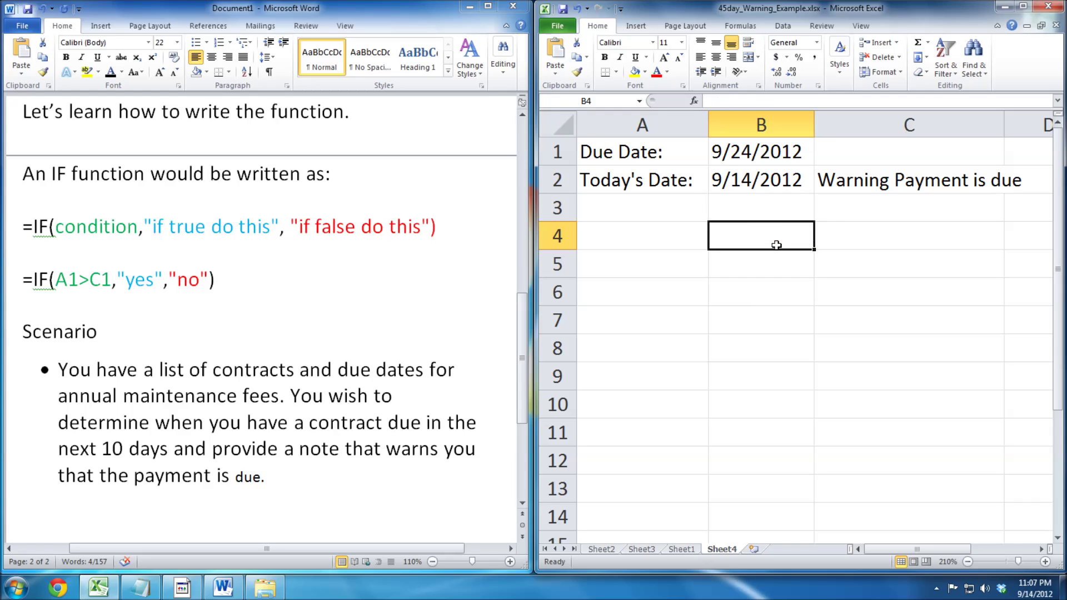
Step: Change the due date in B1 to 9/15/2012
click(763, 162)
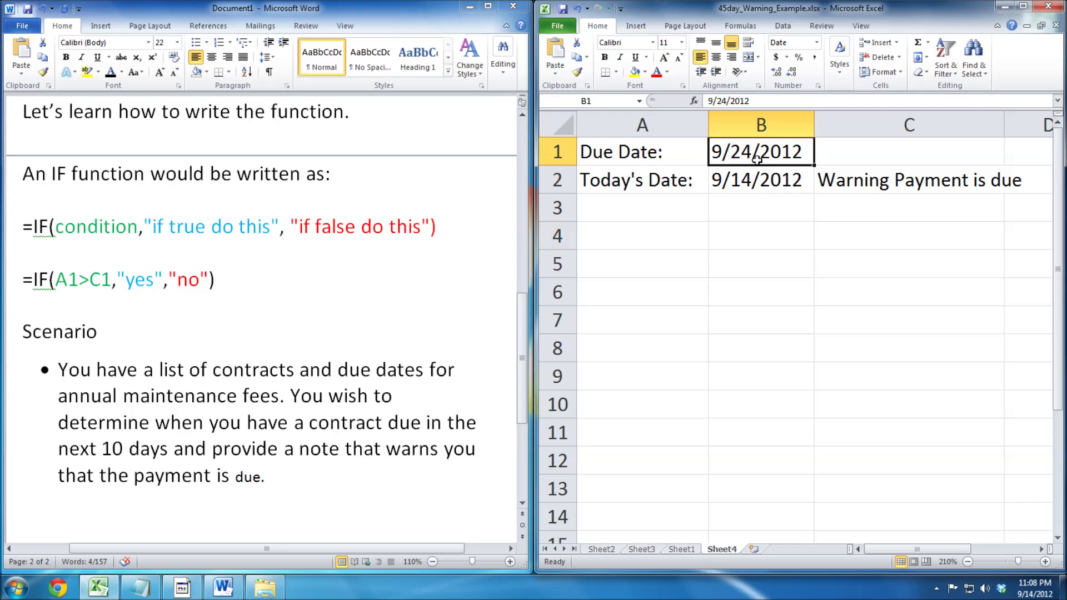
double_click(752, 151)
key(BackSpace)
key(BackSpace)
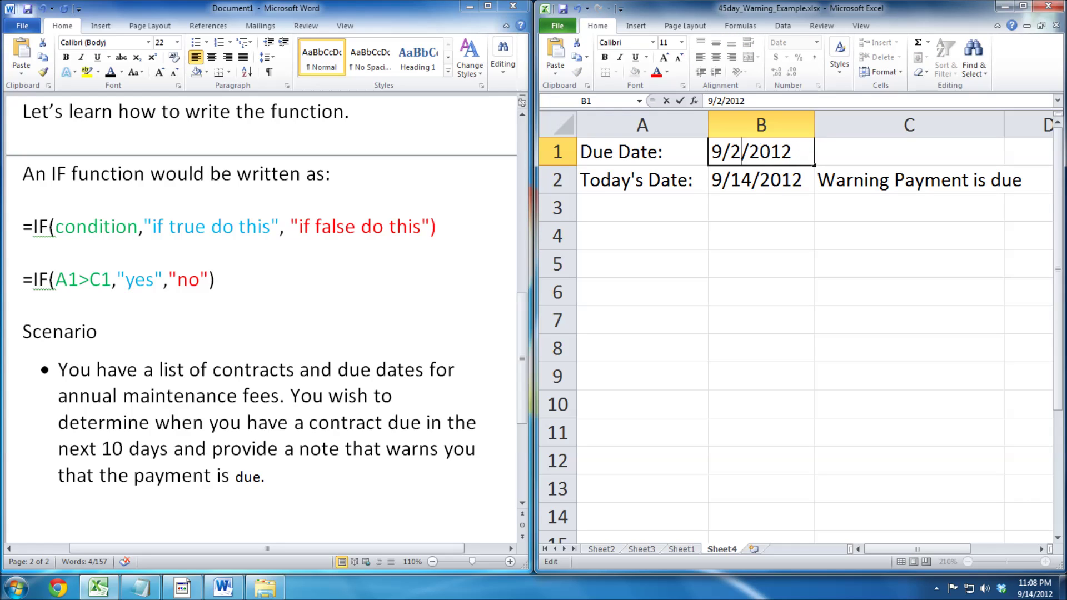
text(15)
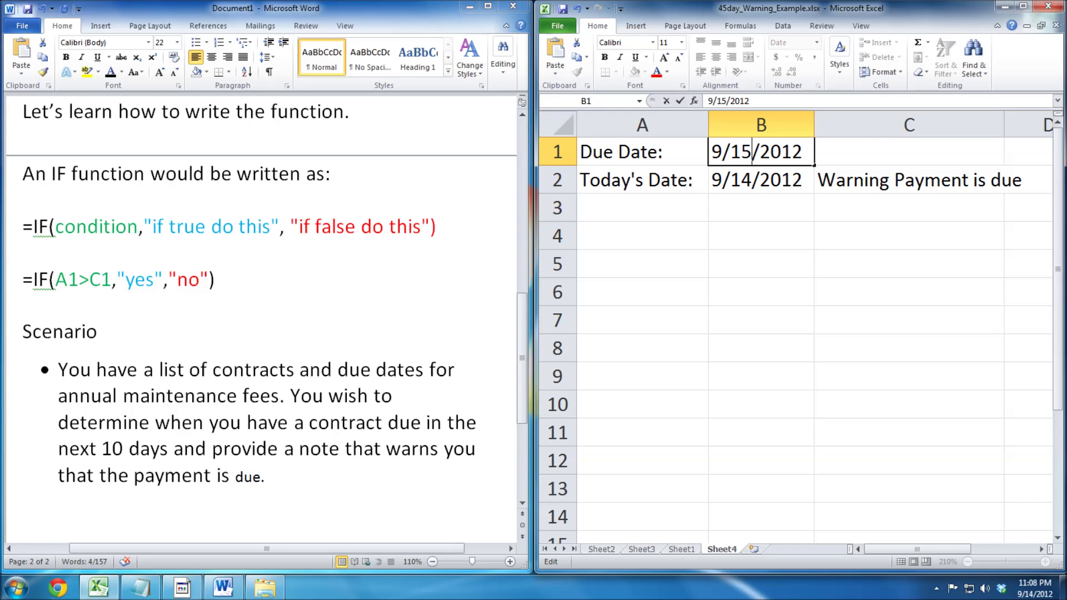
key(Return)
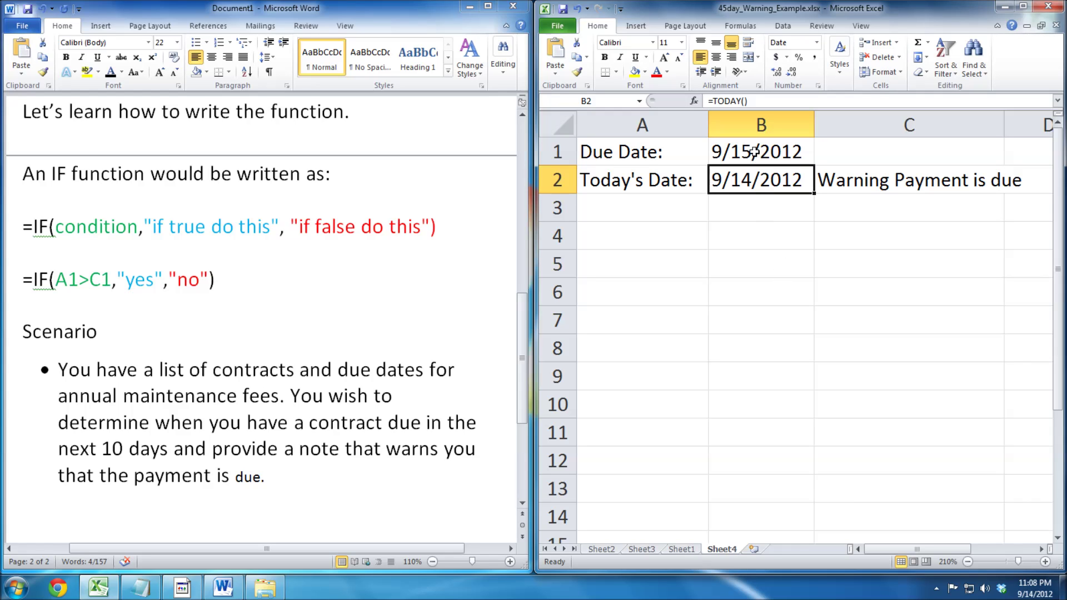
Step: Change the due date's month to 10, making it 10/15/2012, and widen column B
click(754, 150)
double_click(754, 150)
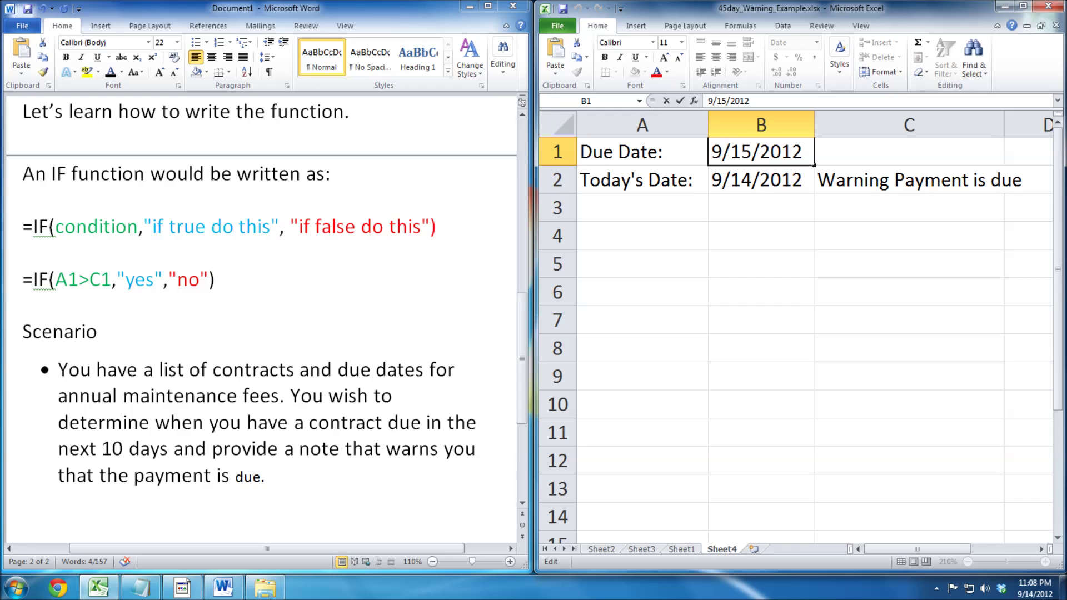
key(Home)
key(Delete)
text(10)
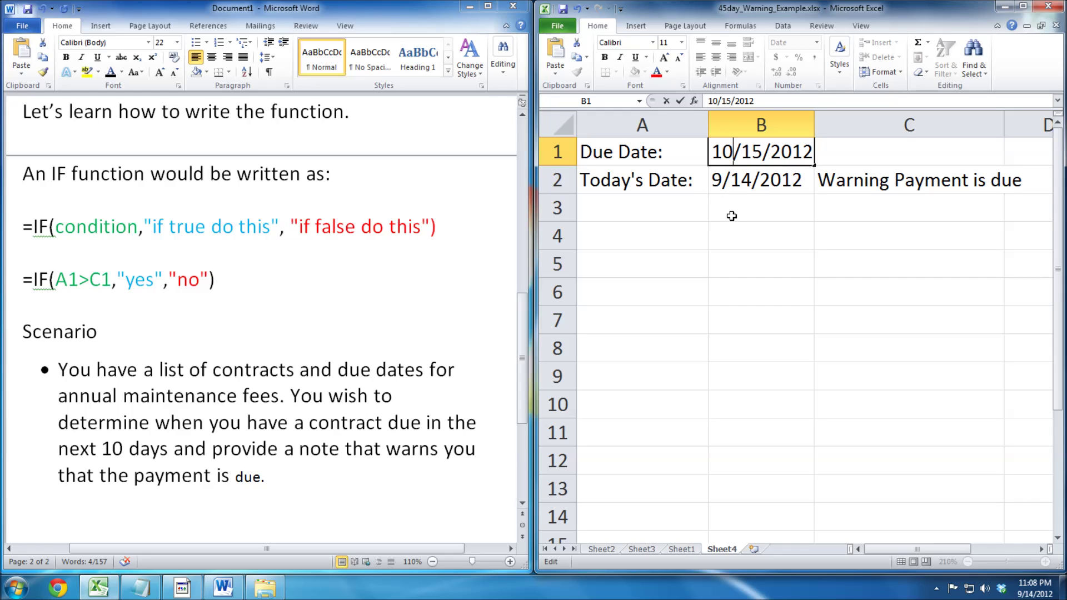
key(Return)
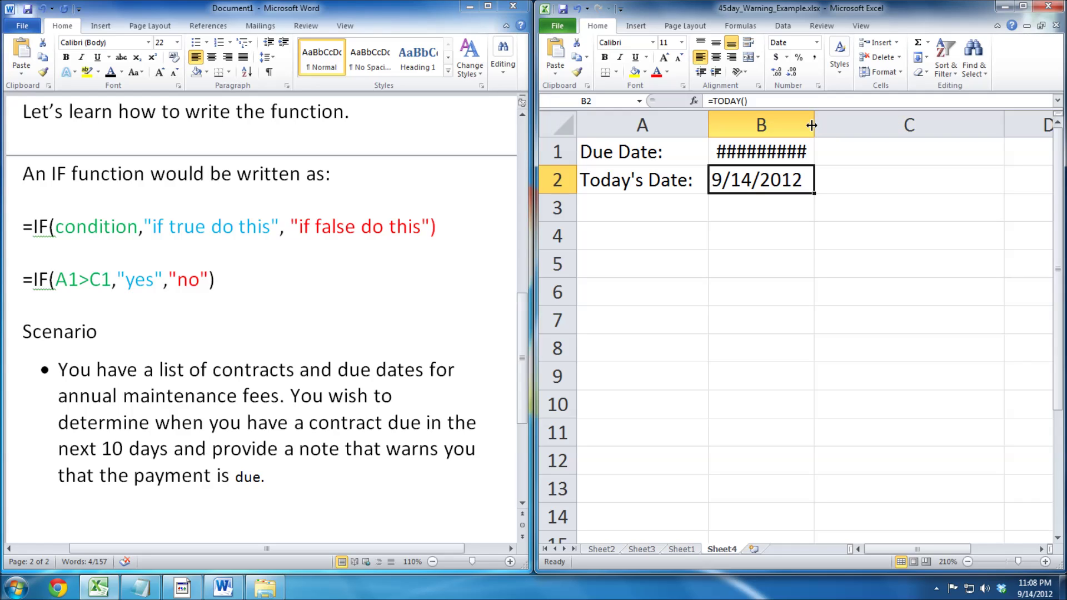
drag(814, 125, 822, 124)
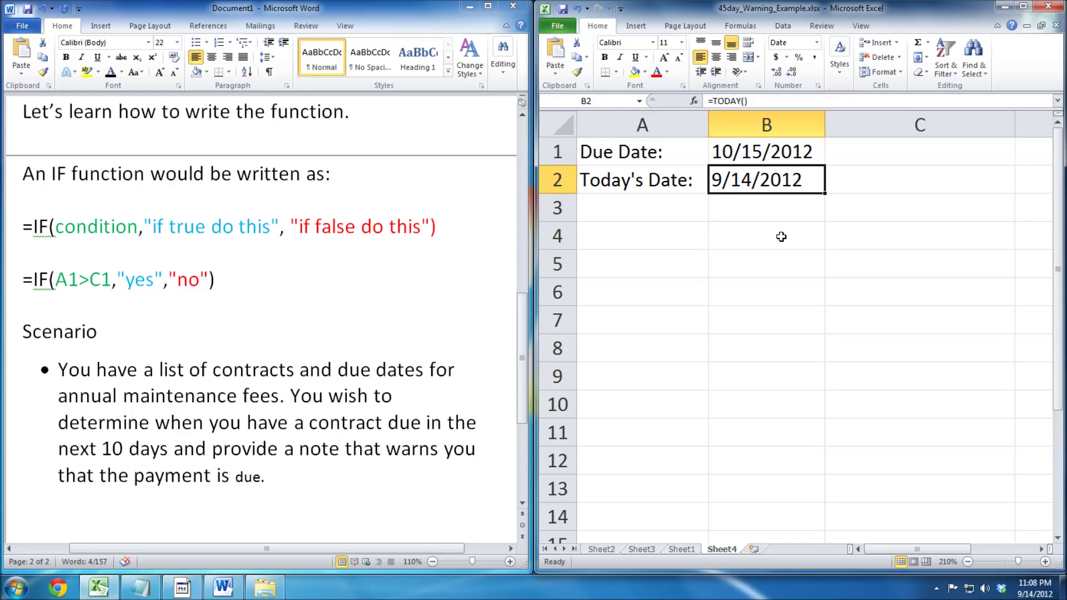
Step: Change the due date in B1 from 10/15/2012 to 9/29/2012
click(733, 152)
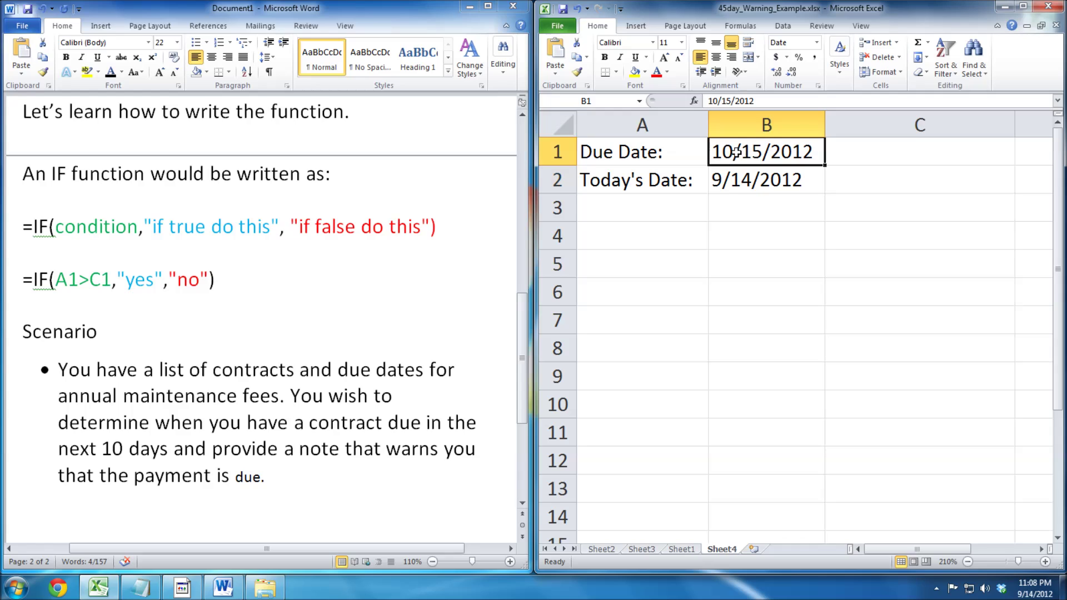
double_click(734, 152)
key(BackSpace)
key(BackSpace)
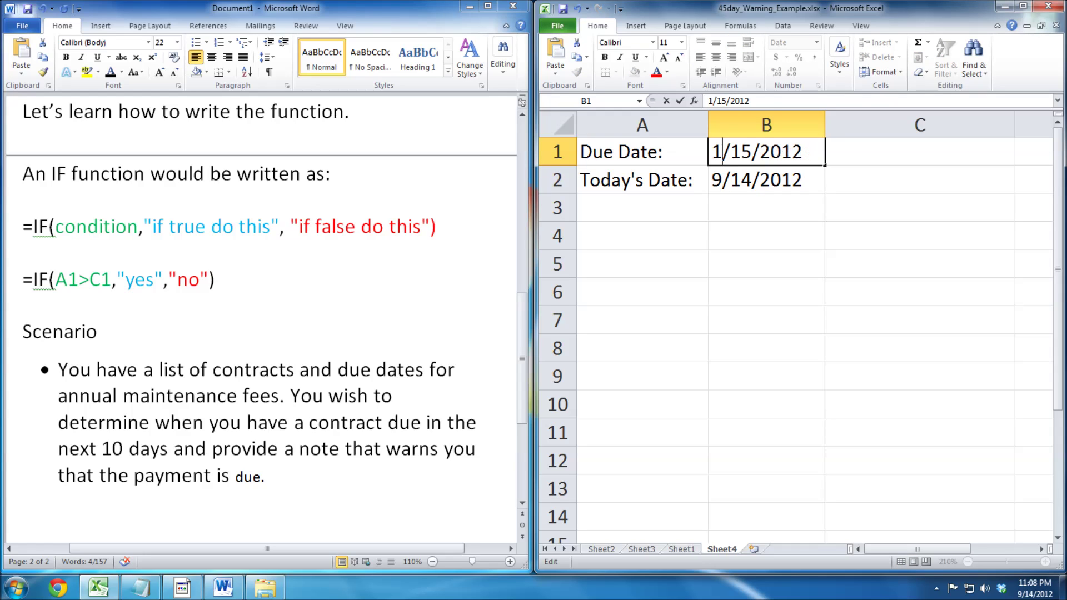
text(9)
drag(752, 151, 730, 151)
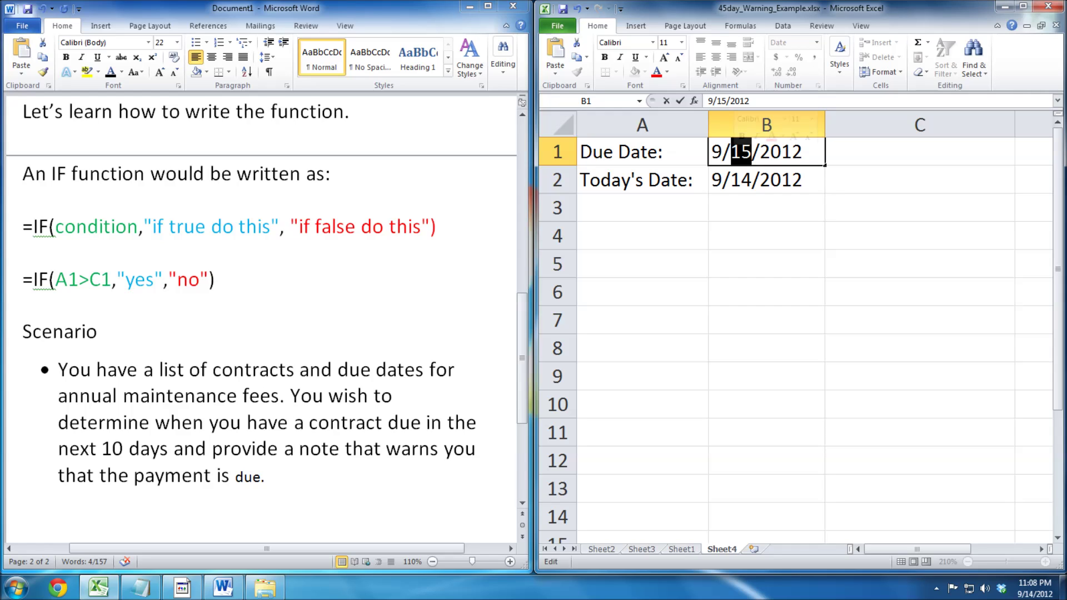
text(29)
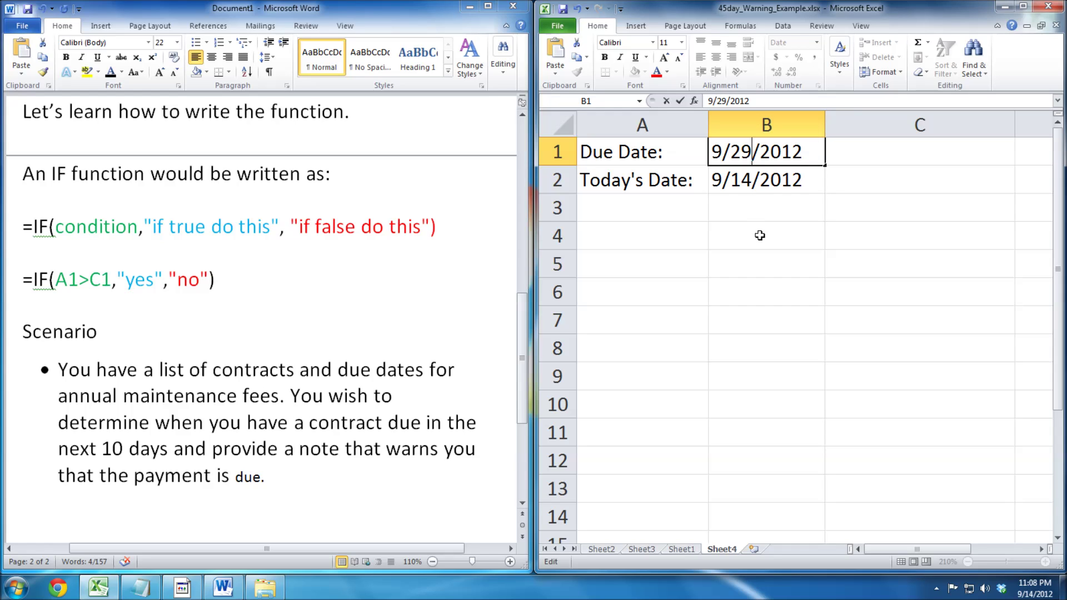
key(Return)
Step: Change the due date's day from 29 to 19, making it 9/19/2012
double_click(752, 153)
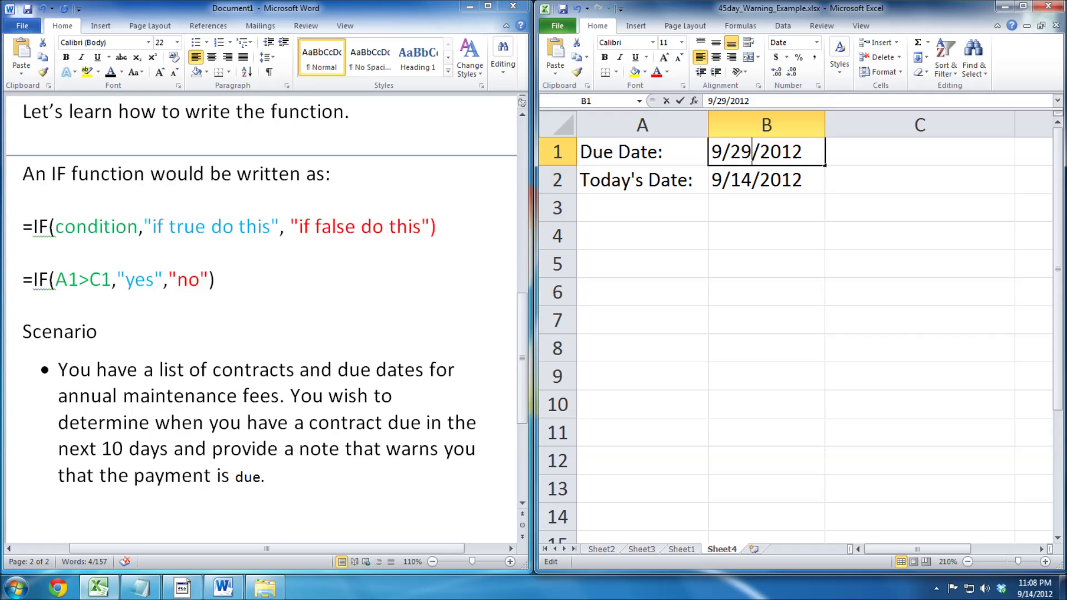
key(BackSpace)
key(BackSpace)
text(19)
key(Return)
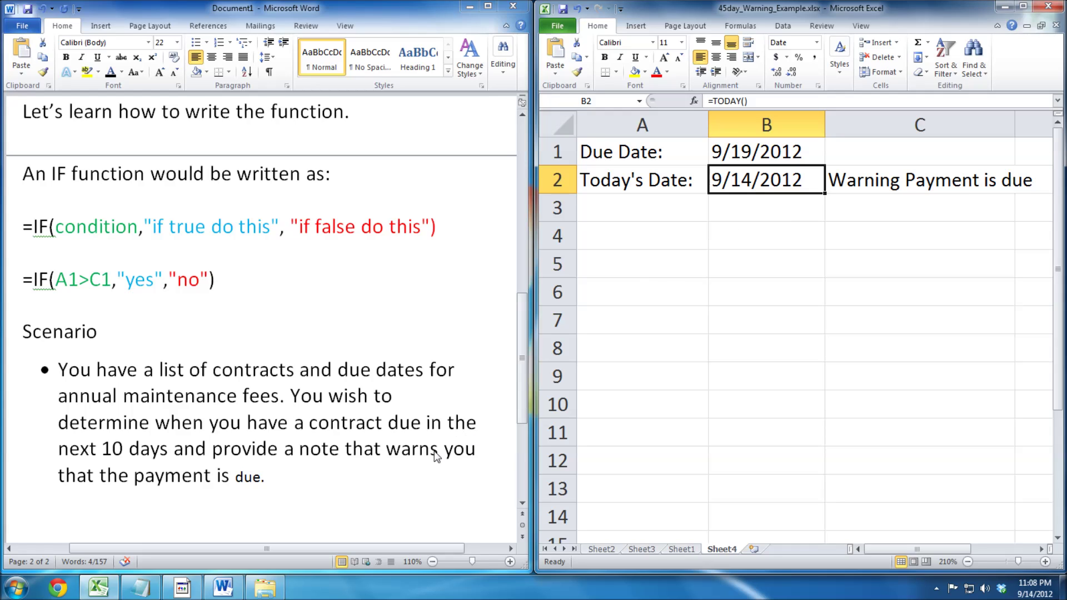
Step: Highlight the 'if true do this' part of the Word example, then show B2's TODAY formula
drag(153, 226, 271, 226)
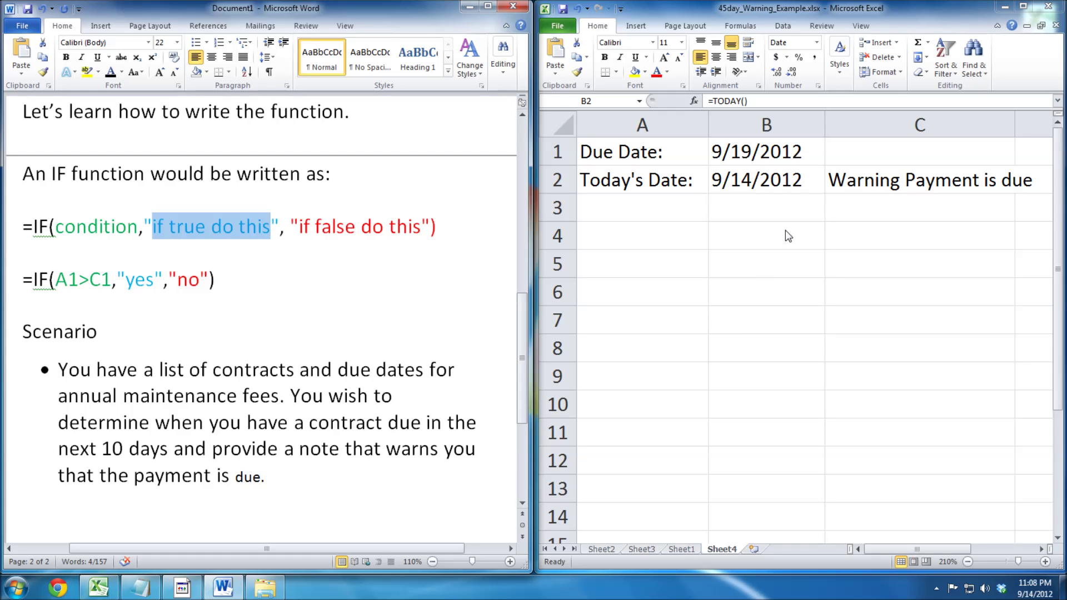
click(637, 240)
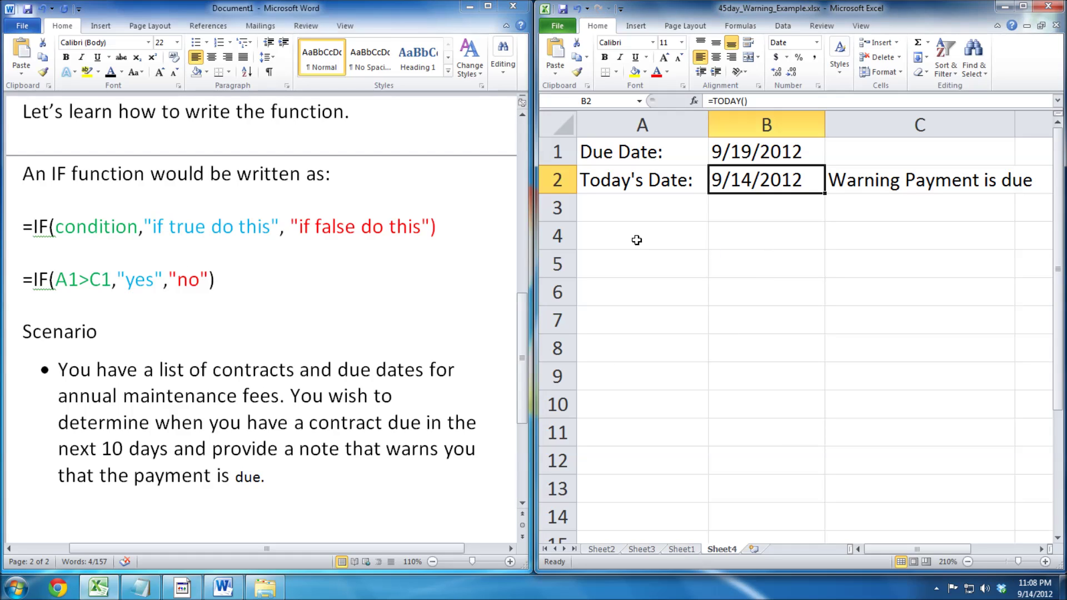
key(F2)
click(637, 240)
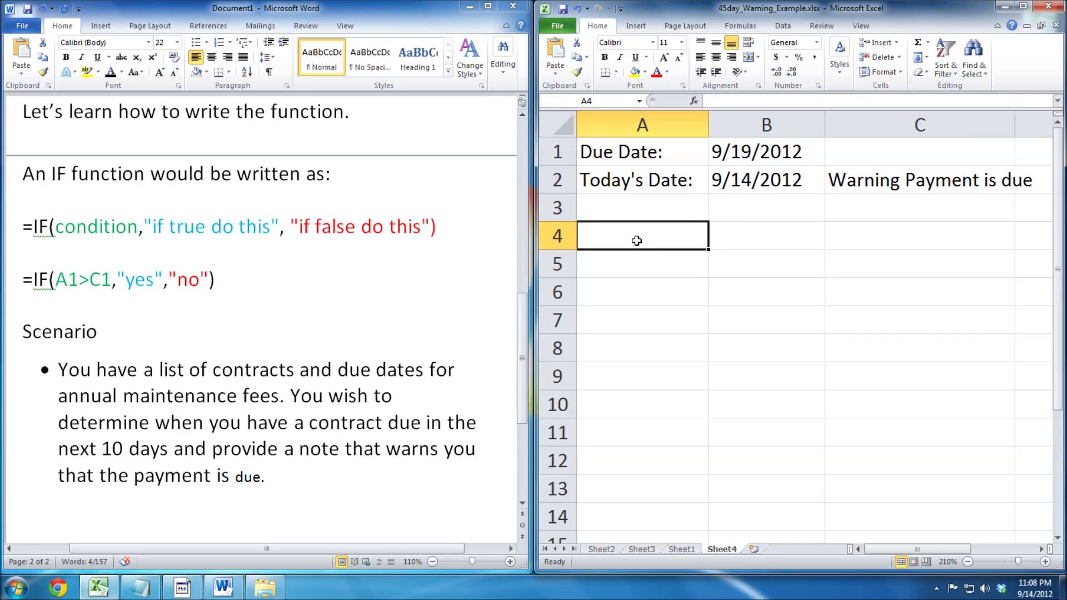
Step: Type 'Thank you for watching this video :)' into cell A4
text(Thank you for)
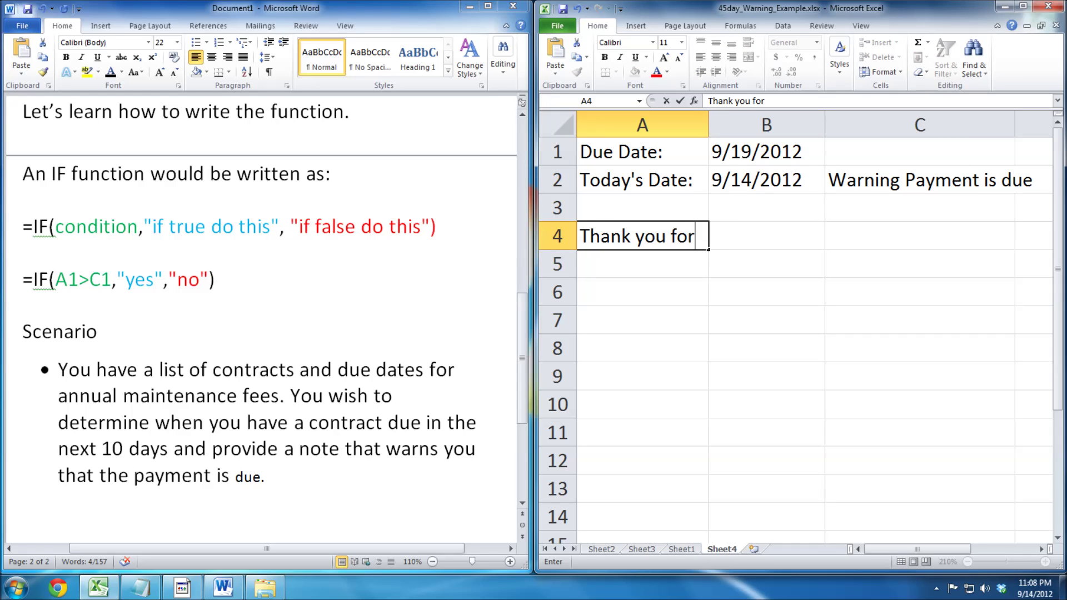
text( watching)
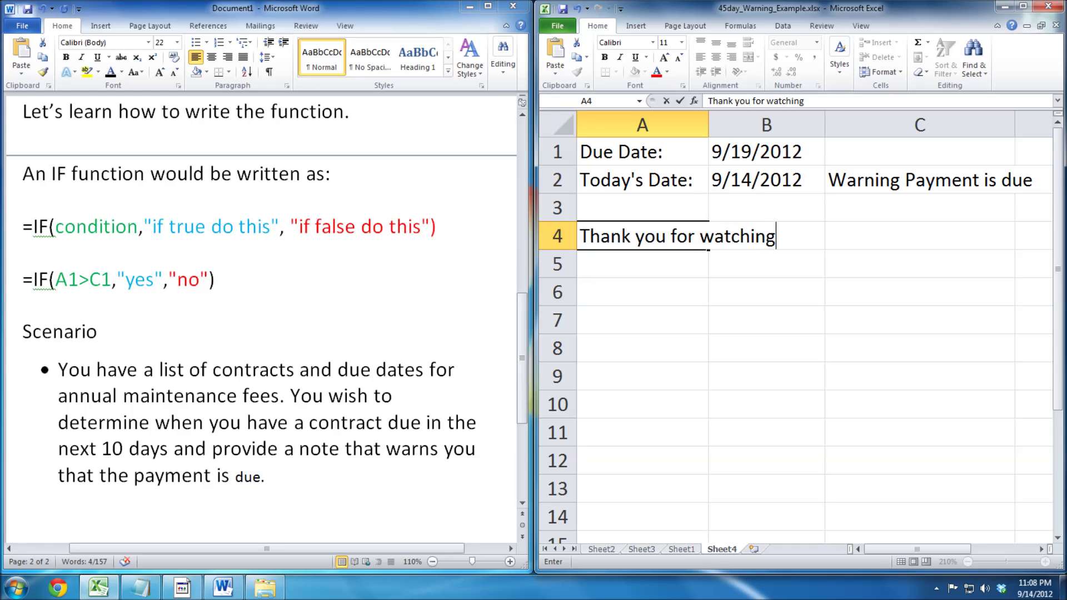
text( this video :))
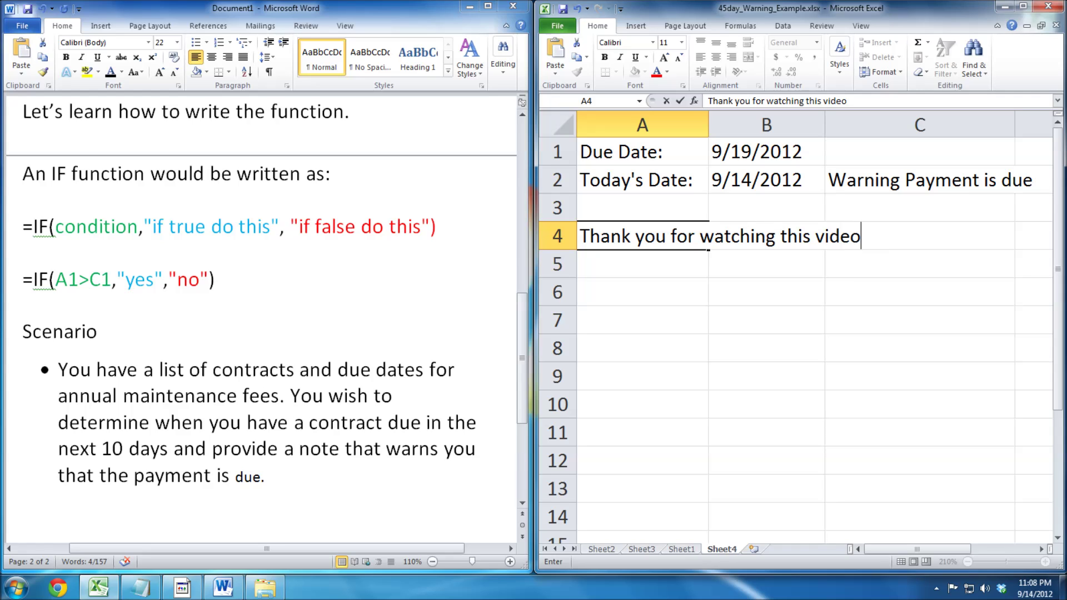